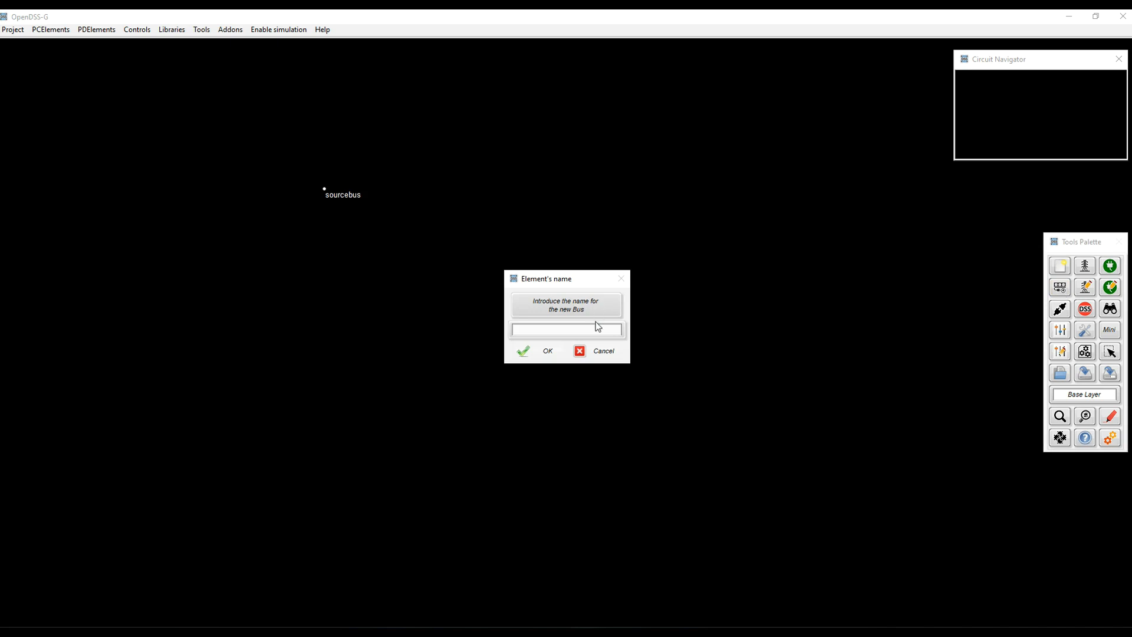
- Place the new bus b directly below sourcebus in the circuit drawing
left_click(553, 357)
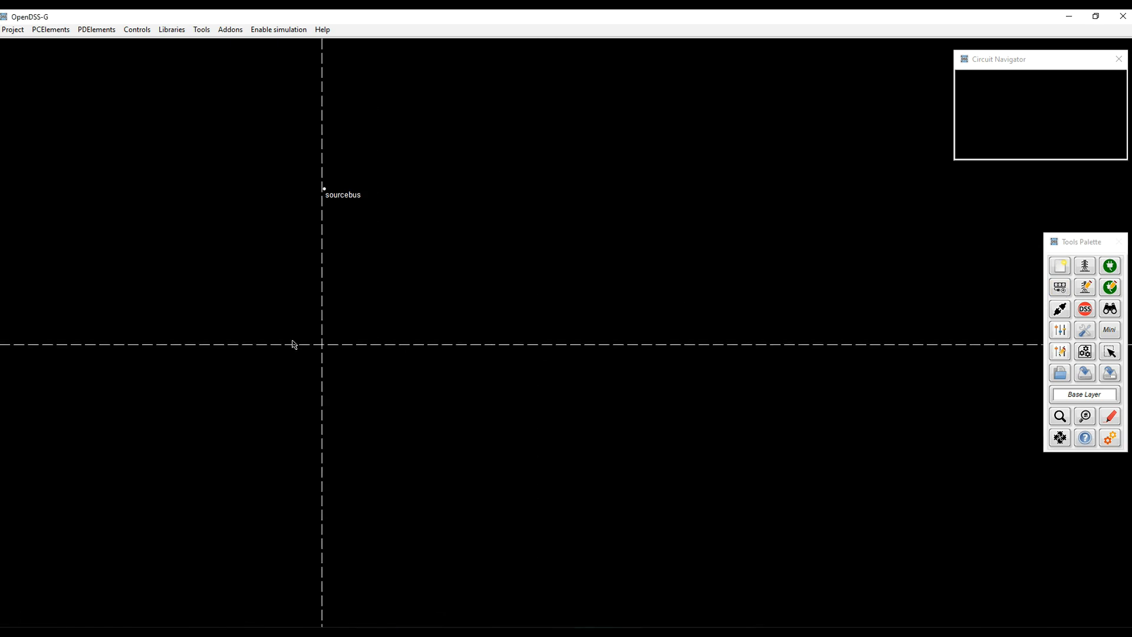
left_click(324, 356)
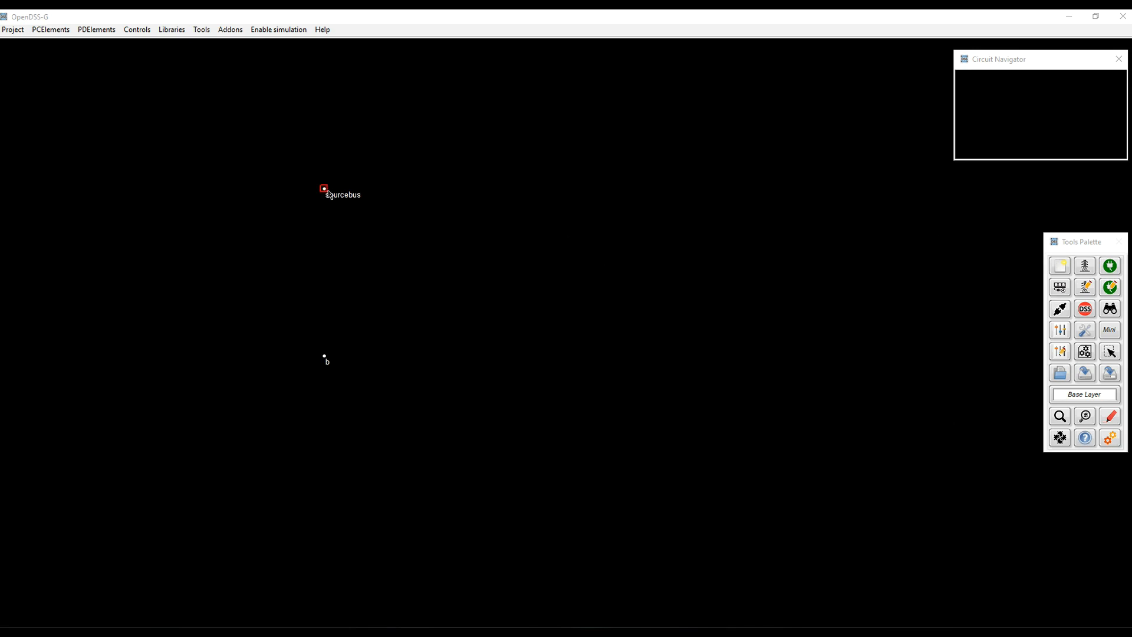
- Create a new voltage source element named mySource
left_click(1111, 267)
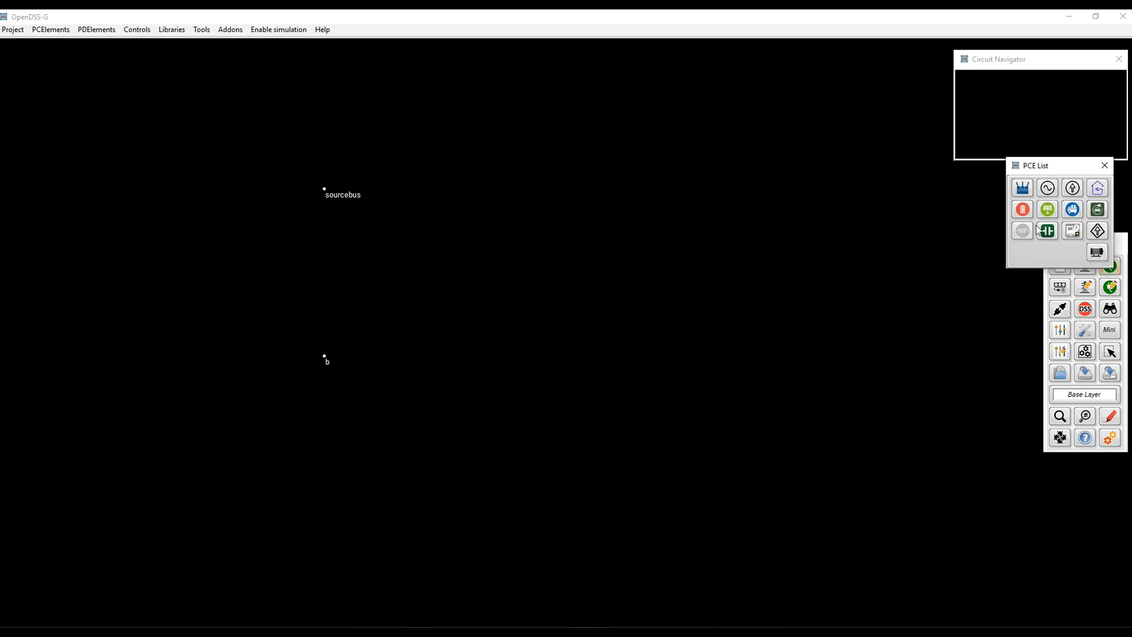
left_click(1021, 187)
type("mySource")
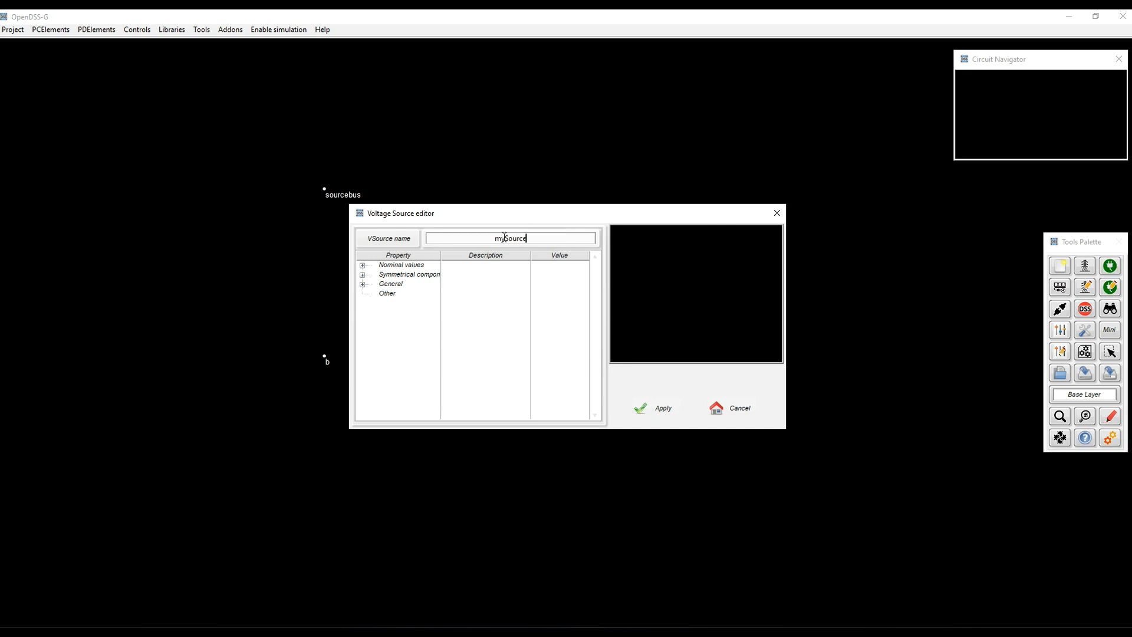
- Set the mySource nominal values to 3 phases and a base voltage of 13.8 kV
left_click(362, 266)
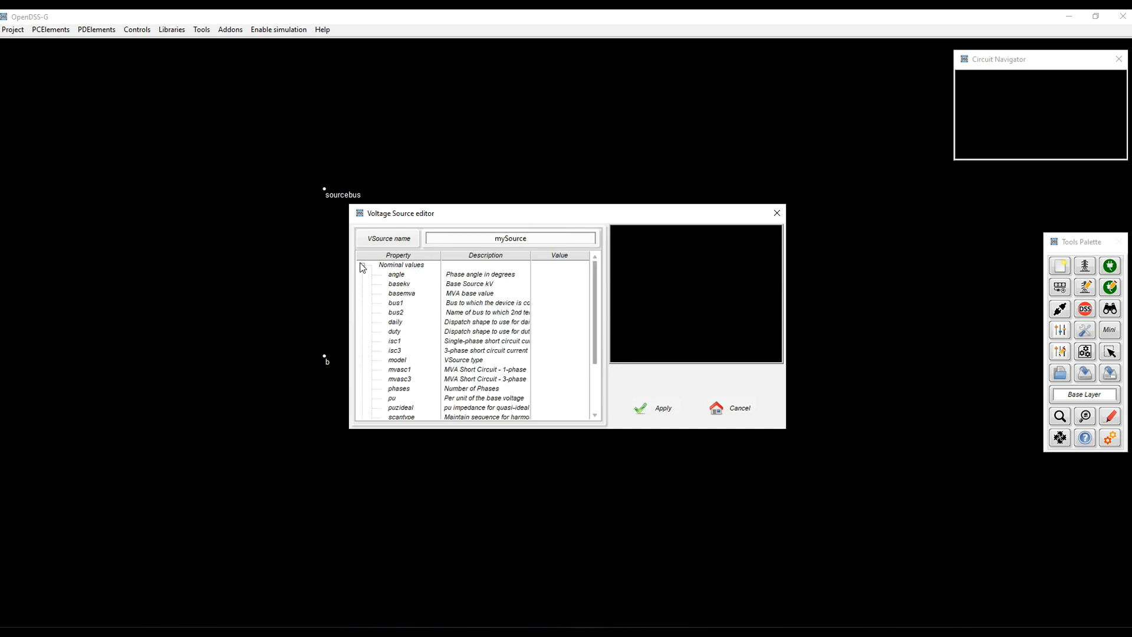
left_click(466, 391)
type("3")
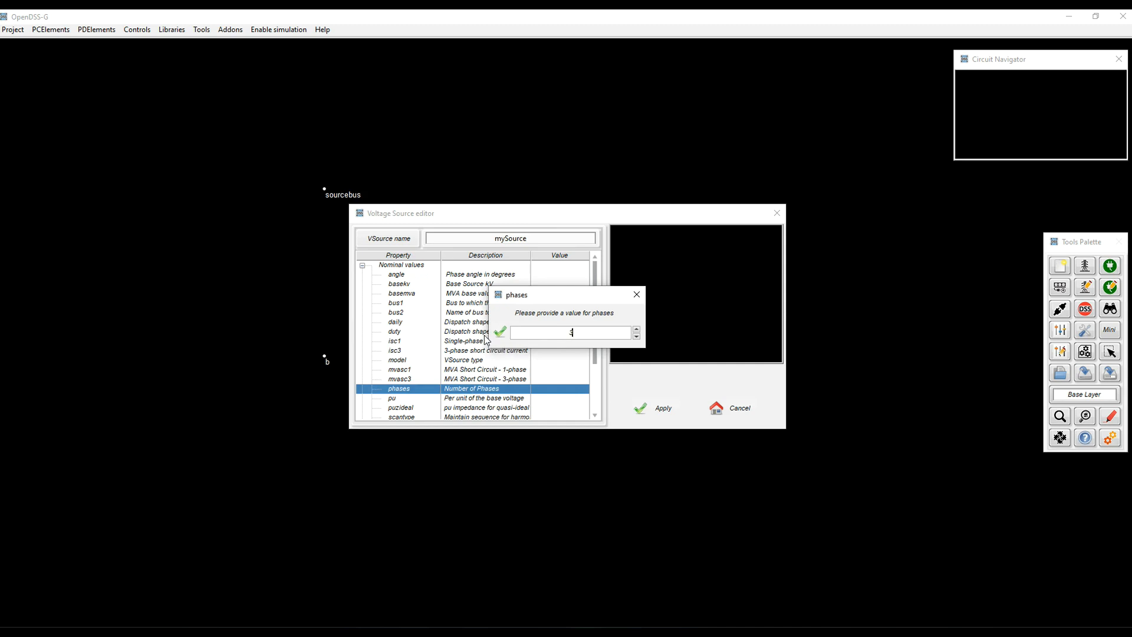
left_click(500, 332)
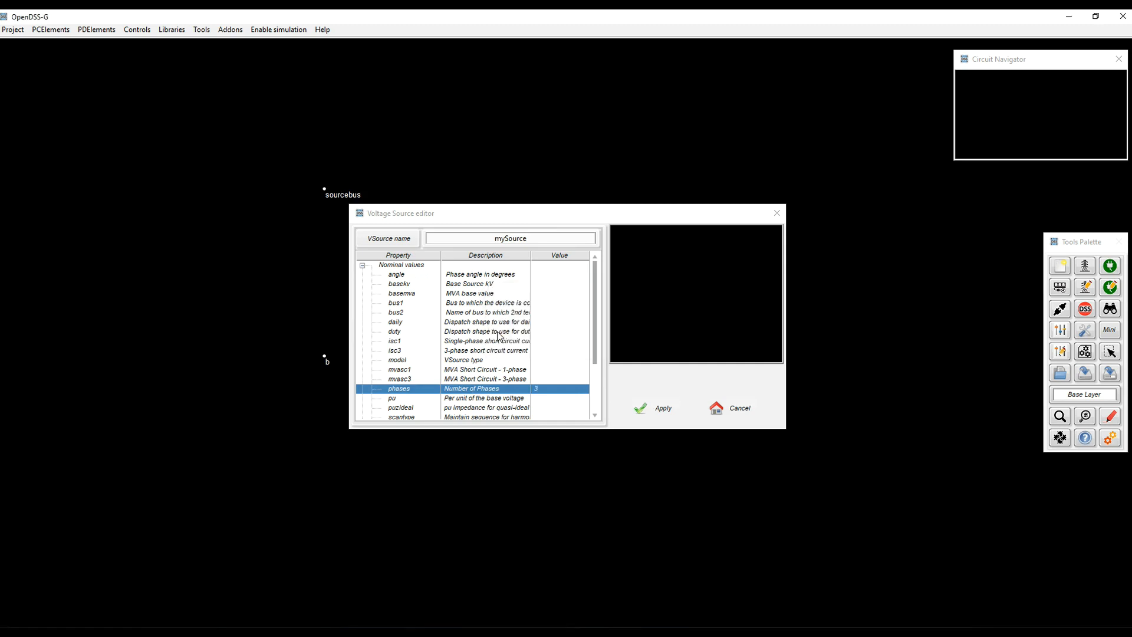
left_click(467, 286)
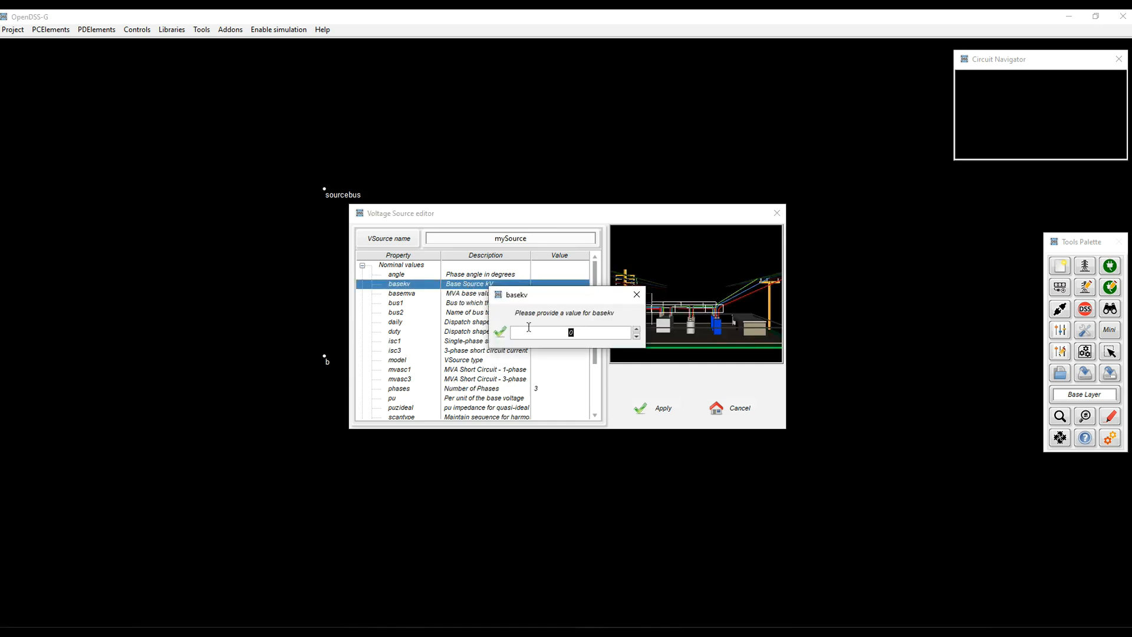
type("13.8")
left_click(501, 334)
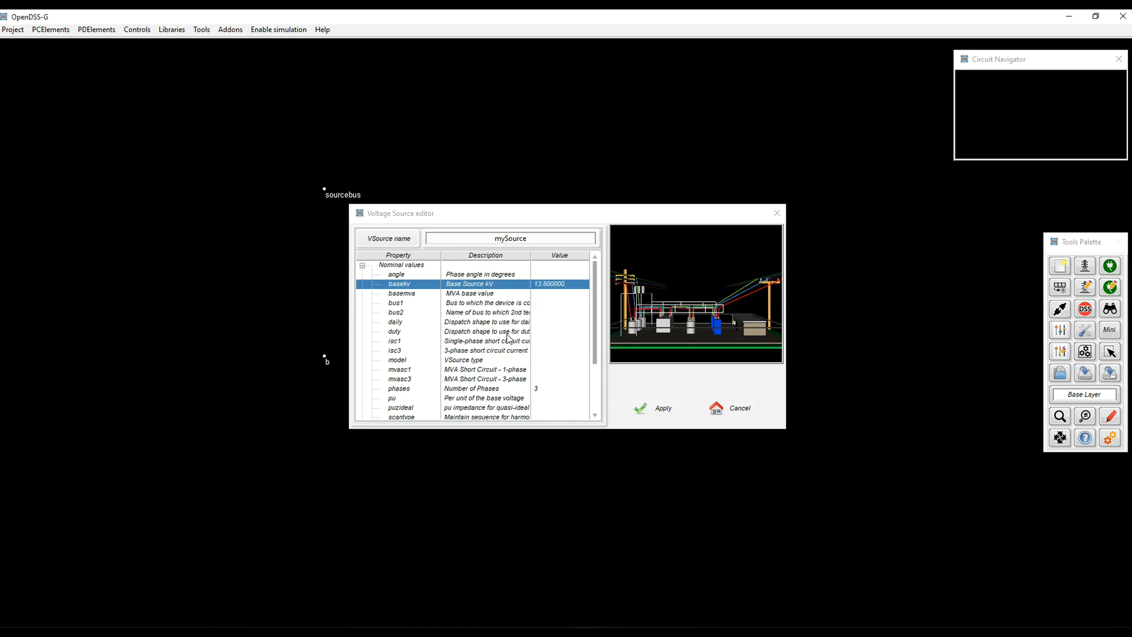
- Connect the first terminal of mySource to sourcebus, with phases A, B and C on nodes 1, 2 and 3
left_click(461, 306)
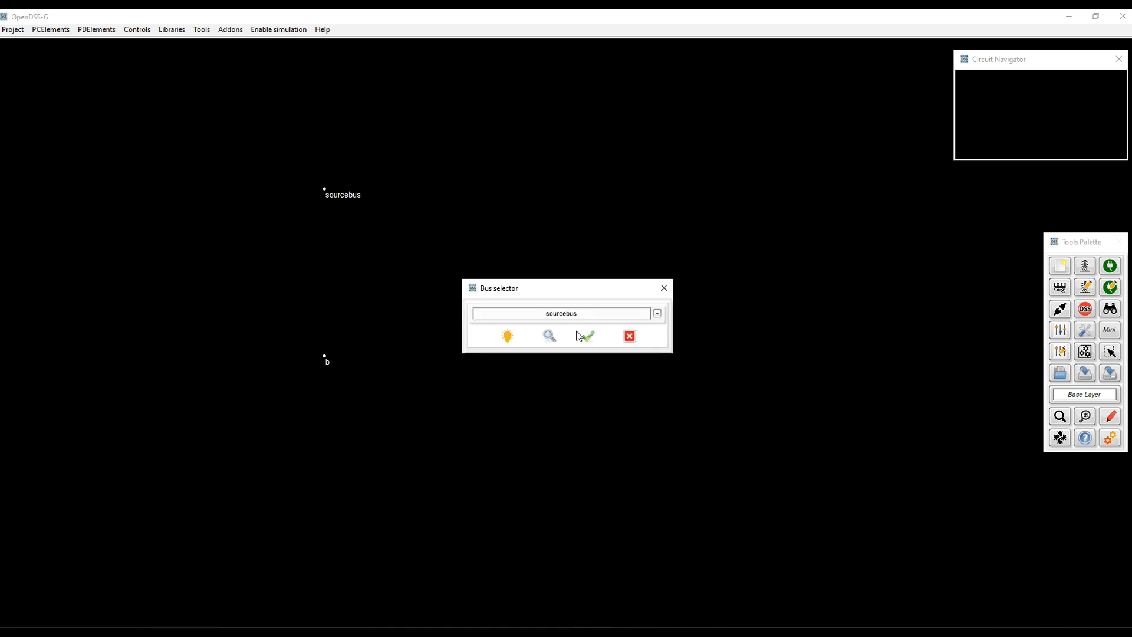
left_click(589, 338)
left_click(579, 393)
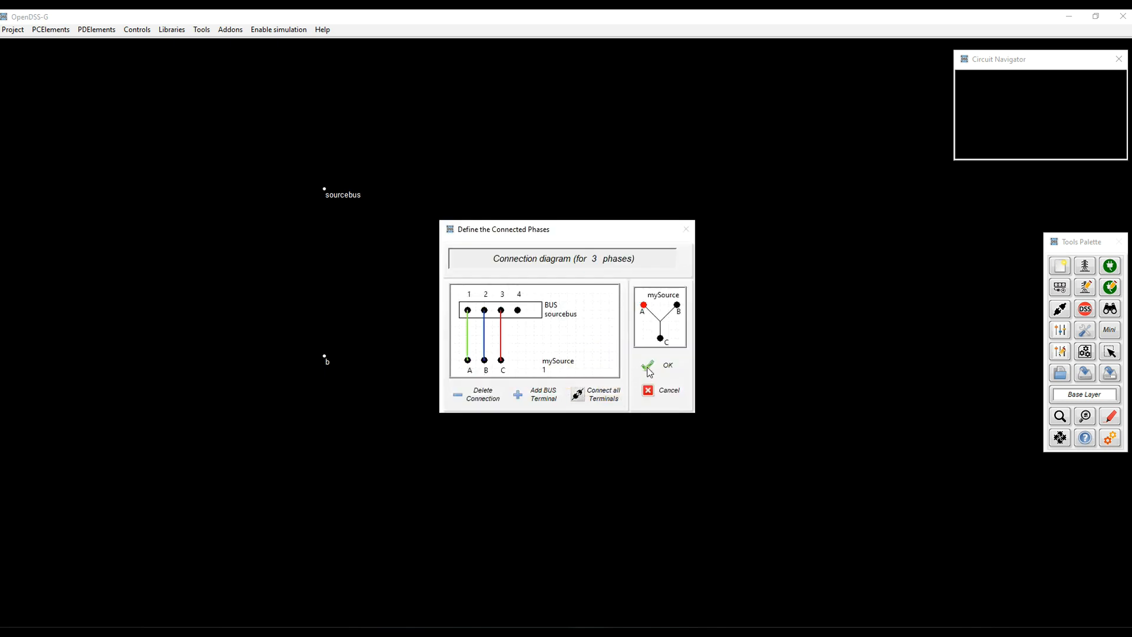
left_click(663, 369)
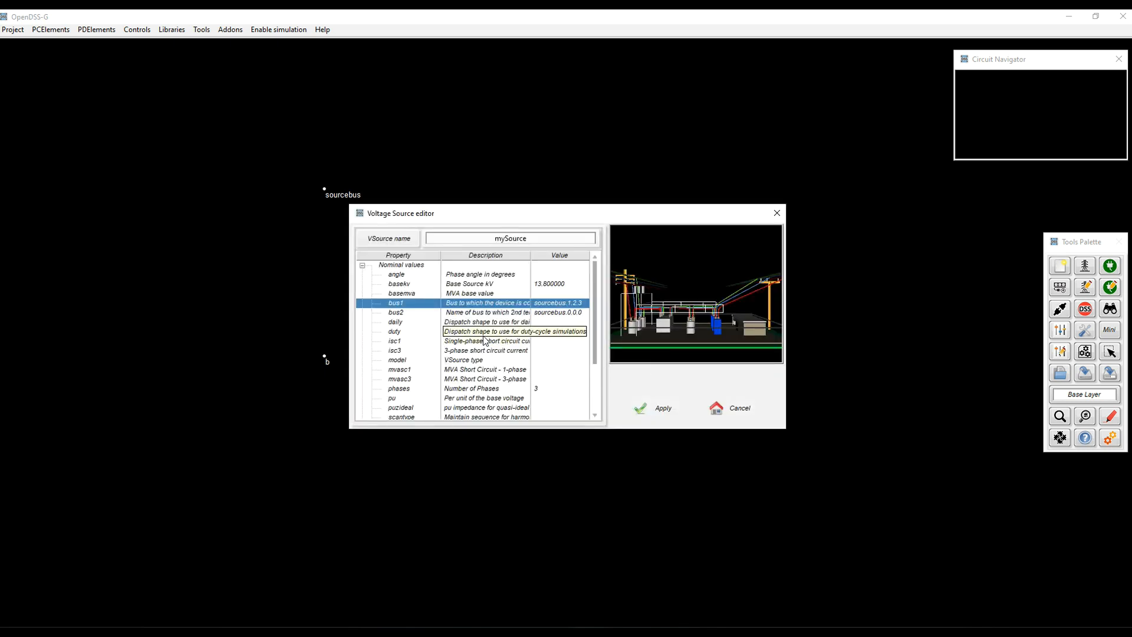
- Set both components of the zero-sequence impedance z0 of mySource to 1e-6
scroll(485, 340, "down", 2)
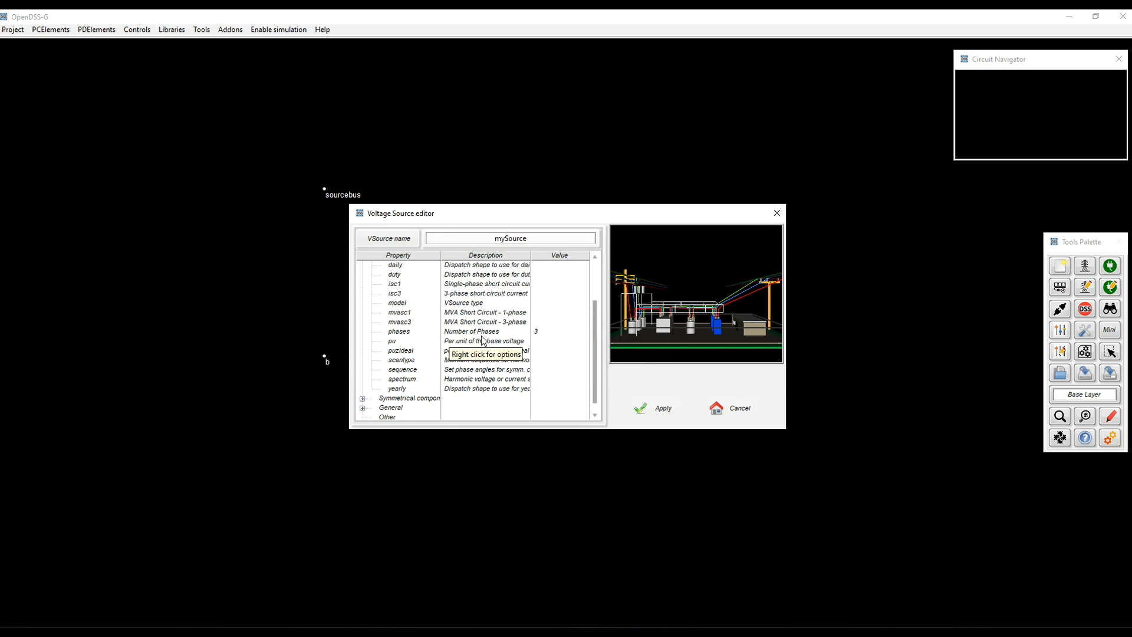
left_click(362, 398)
scroll(438, 375, "down", 2)
scroll(438, 375, "down", 2)
double_click(472, 379)
double_click(575, 312)
type("1e-6")
key("Tab")
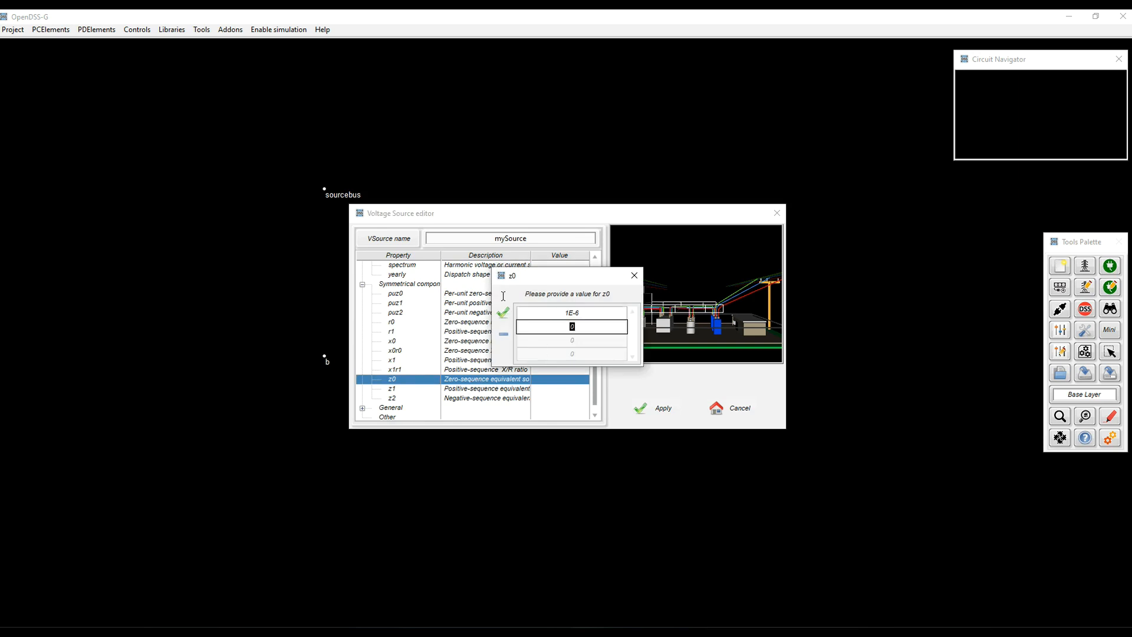
type("1e-6")
left_click(503, 312)
- Set both components of the positive-sequence impedance z1 to 1e-6 and apply the voltage source definition
double_click(486, 392)
double_click(573, 313)
type("1e-6")
key("Tab")
type("1e-6")
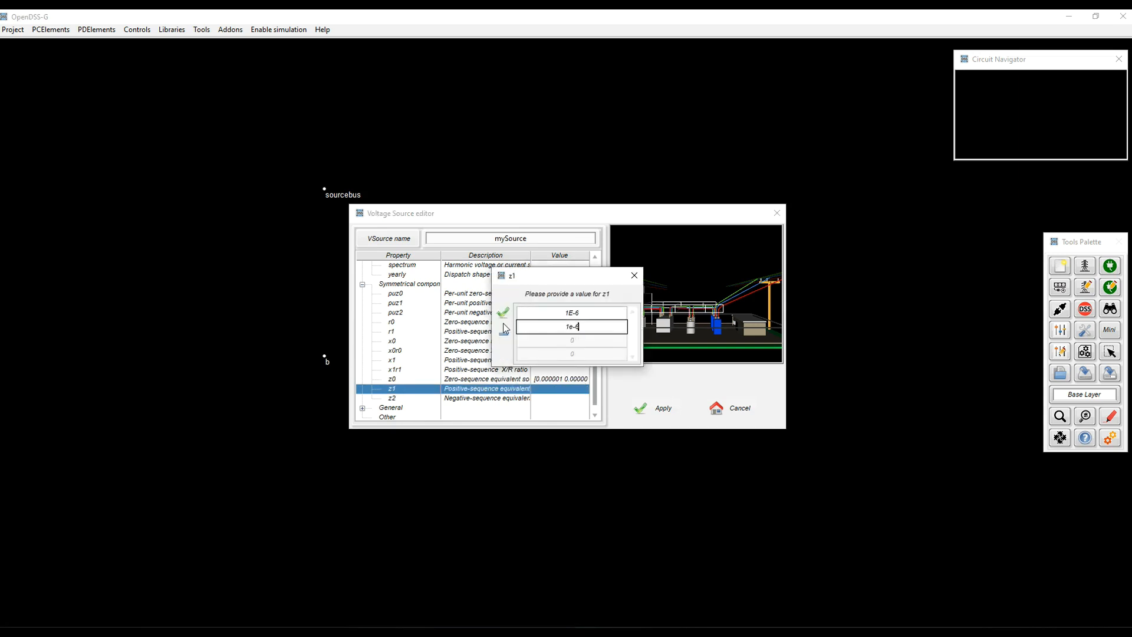
left_click(503, 312)
scroll(436, 367, "up", 5)
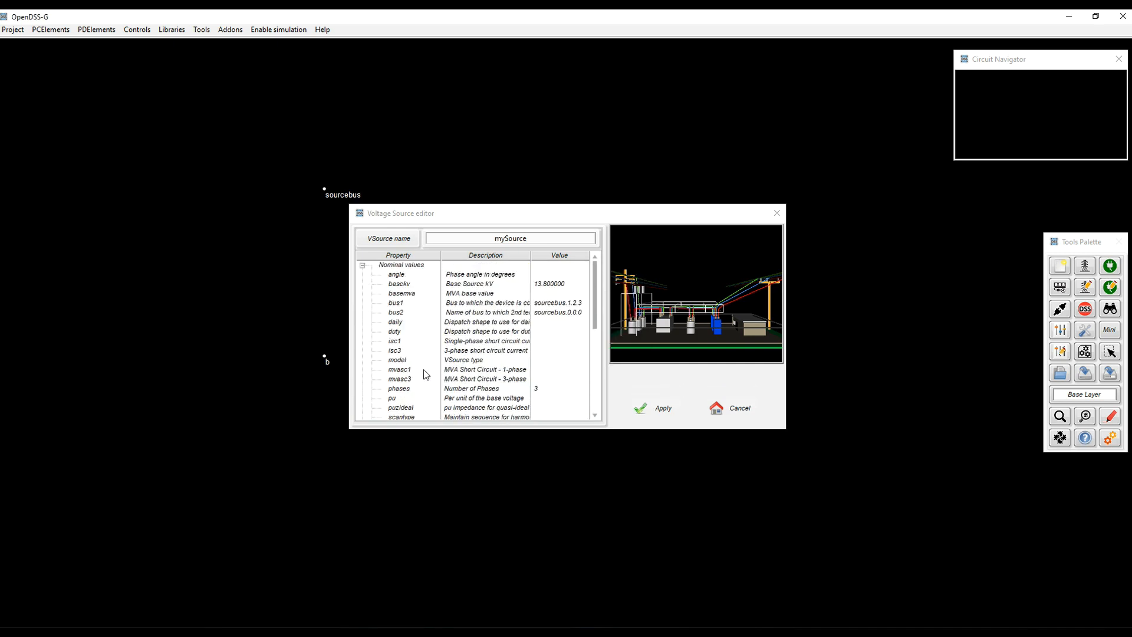
left_click(659, 408)
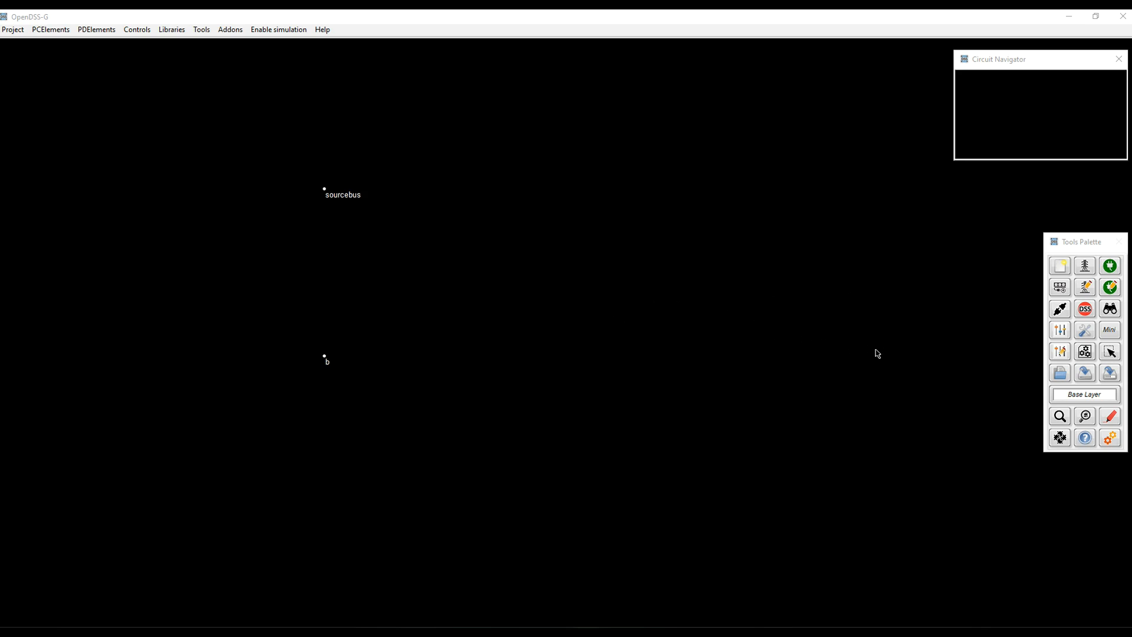
- Create a new WireData conductor definition named cPhase
left_click(1087, 354)
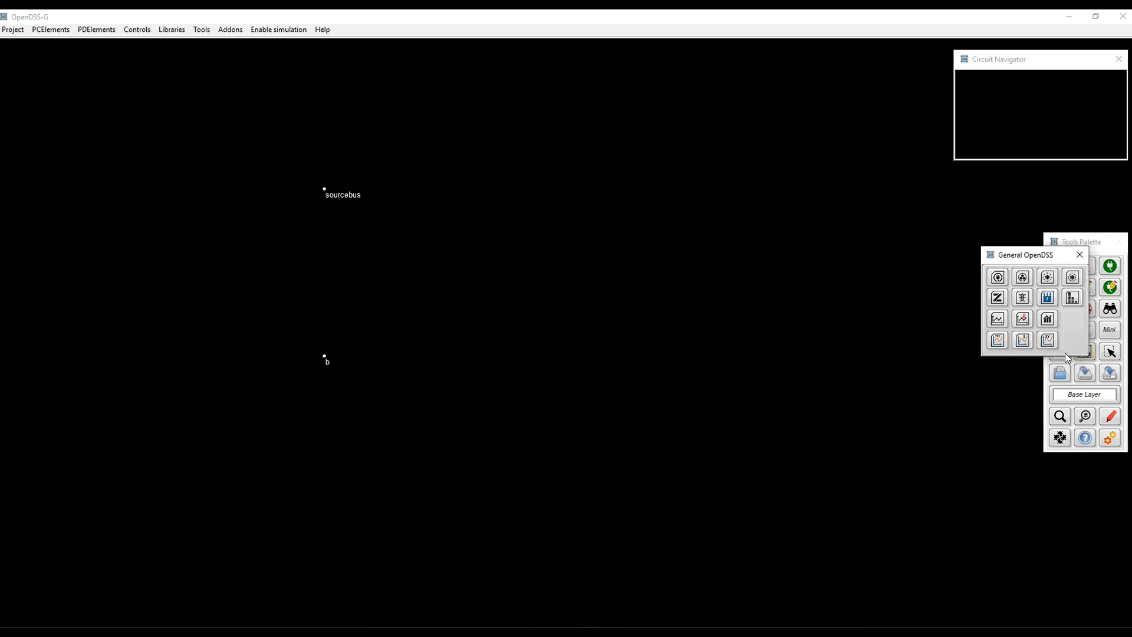
left_click(1023, 300)
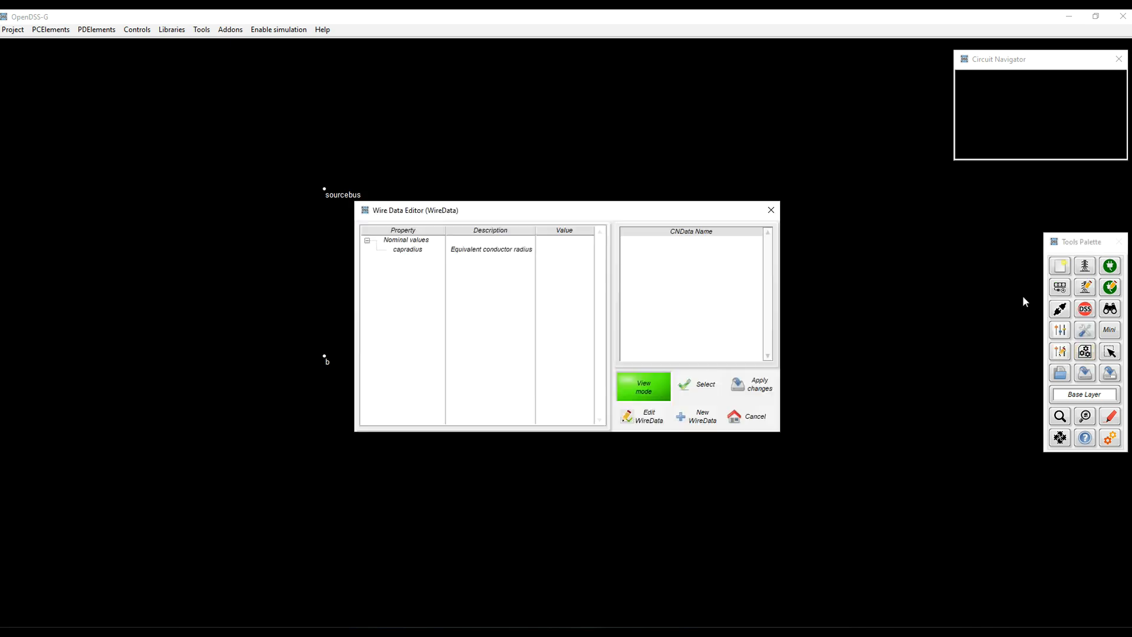
left_click_drag(582, 211, 650, 231)
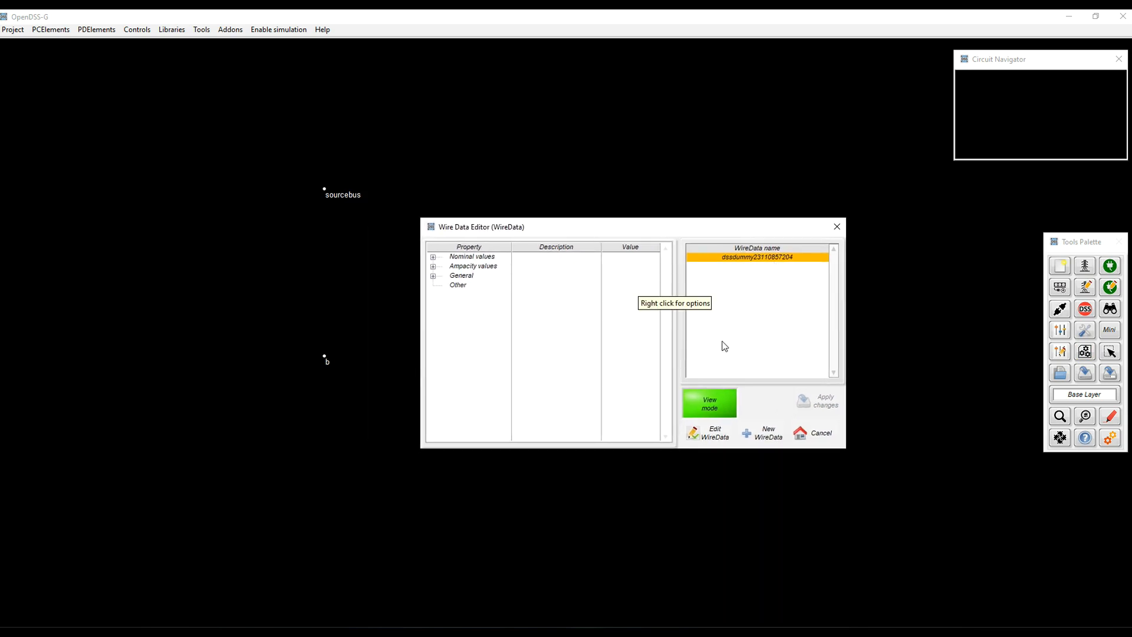
left_click(765, 436)
left_click_drag(580, 330, 527, 311)
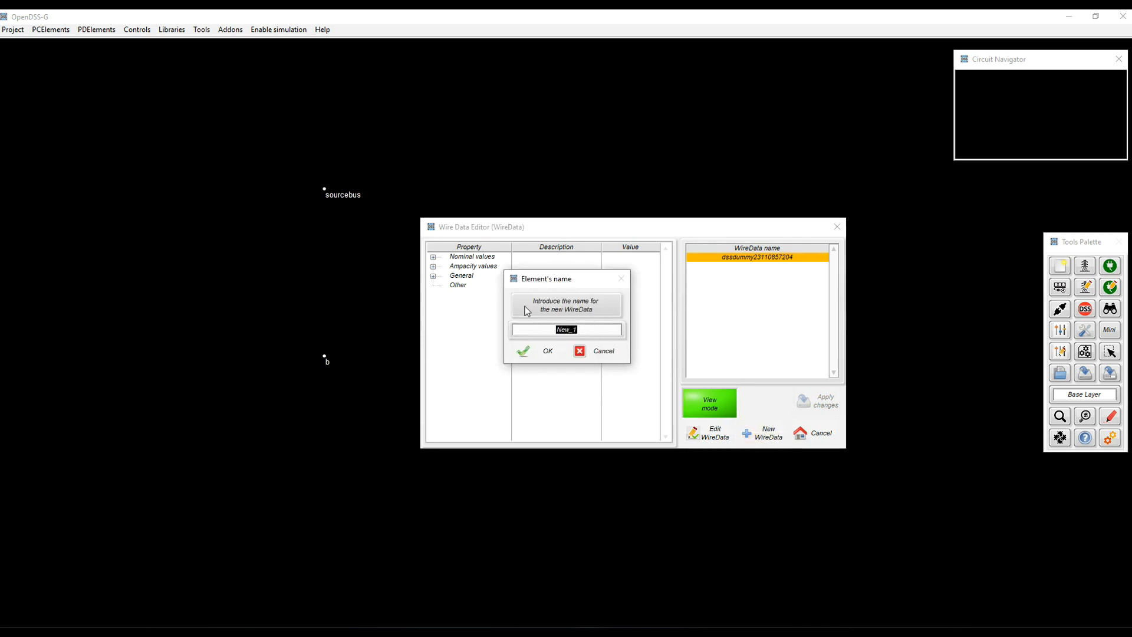
type("cPhase")
left_click(544, 352)
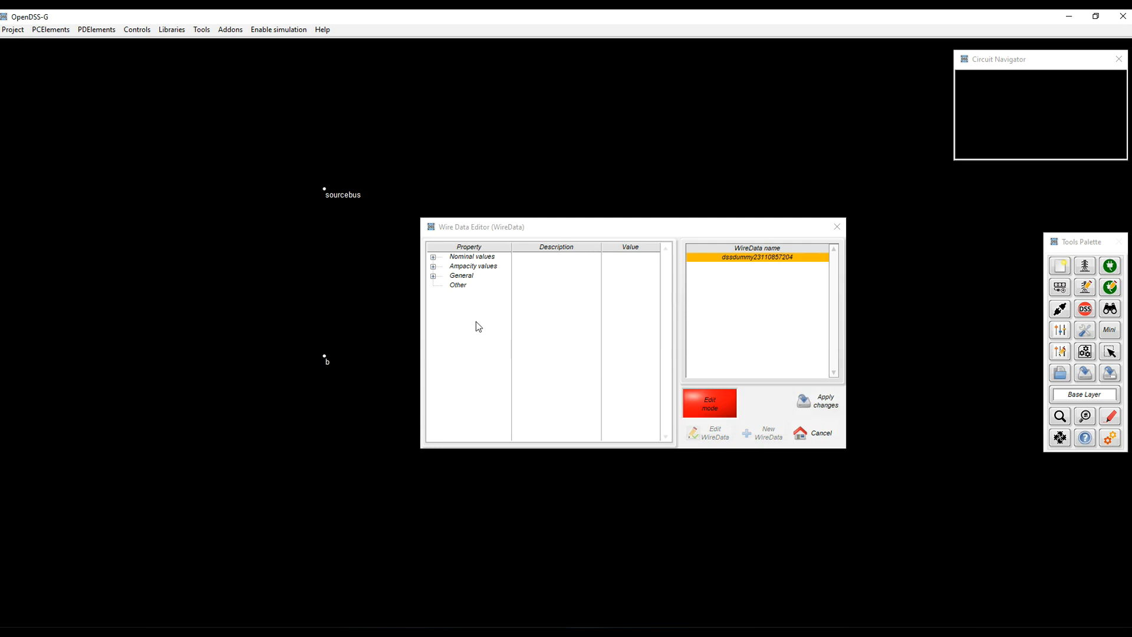
- Clear all prefilled property values of the cPhase wire definition
left_click(431, 258)
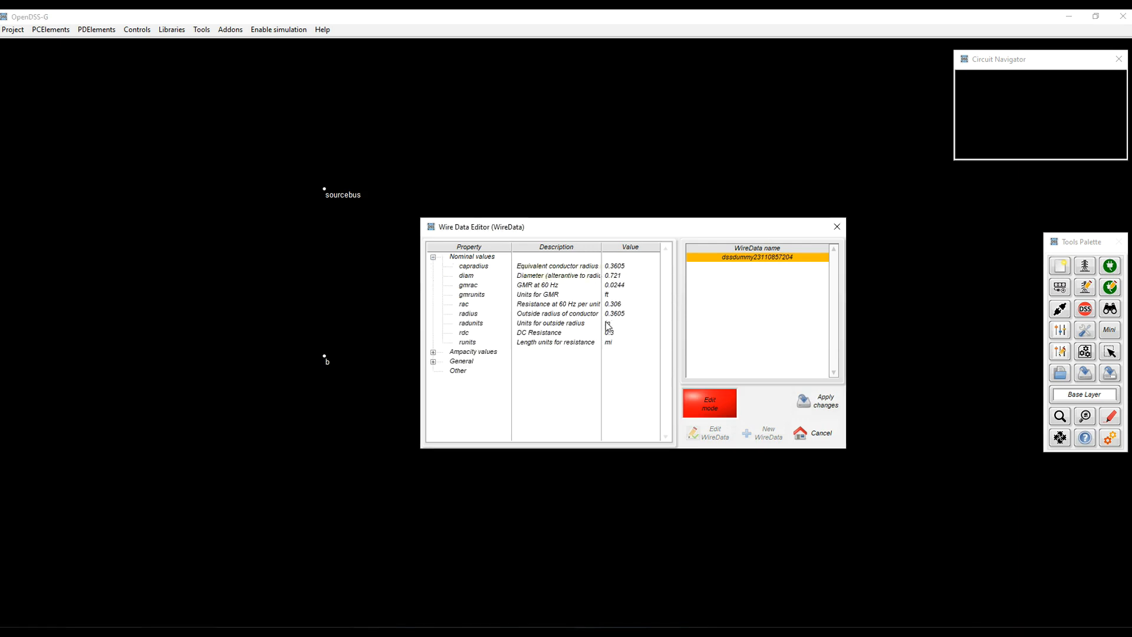
right_click(612, 363)
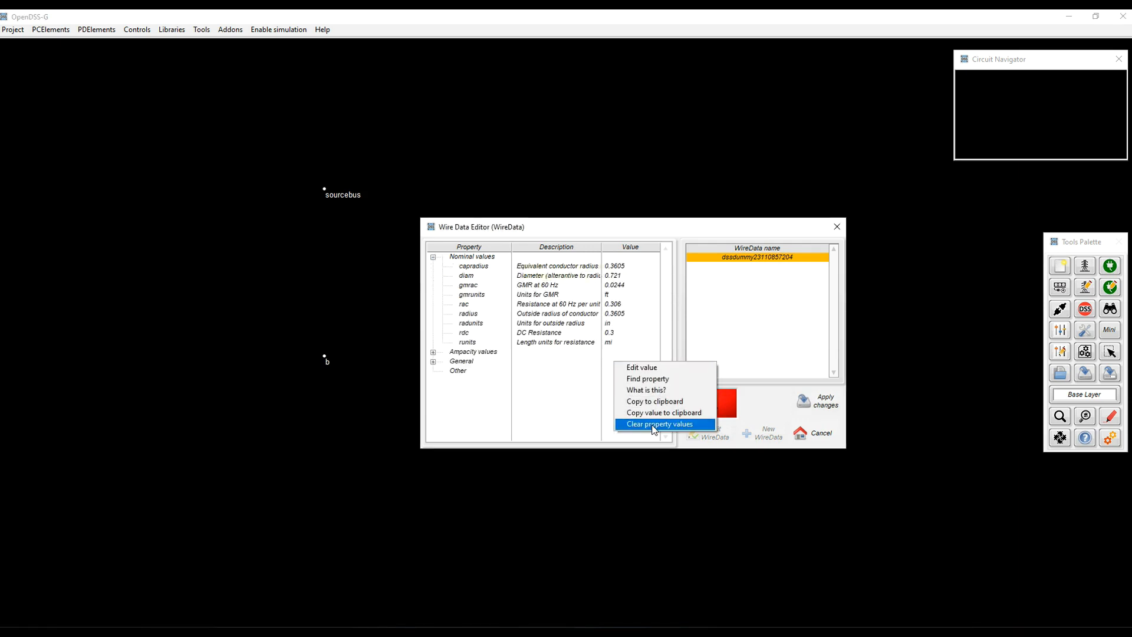
left_click(654, 425)
left_click(590, 357)
left_click(542, 340)
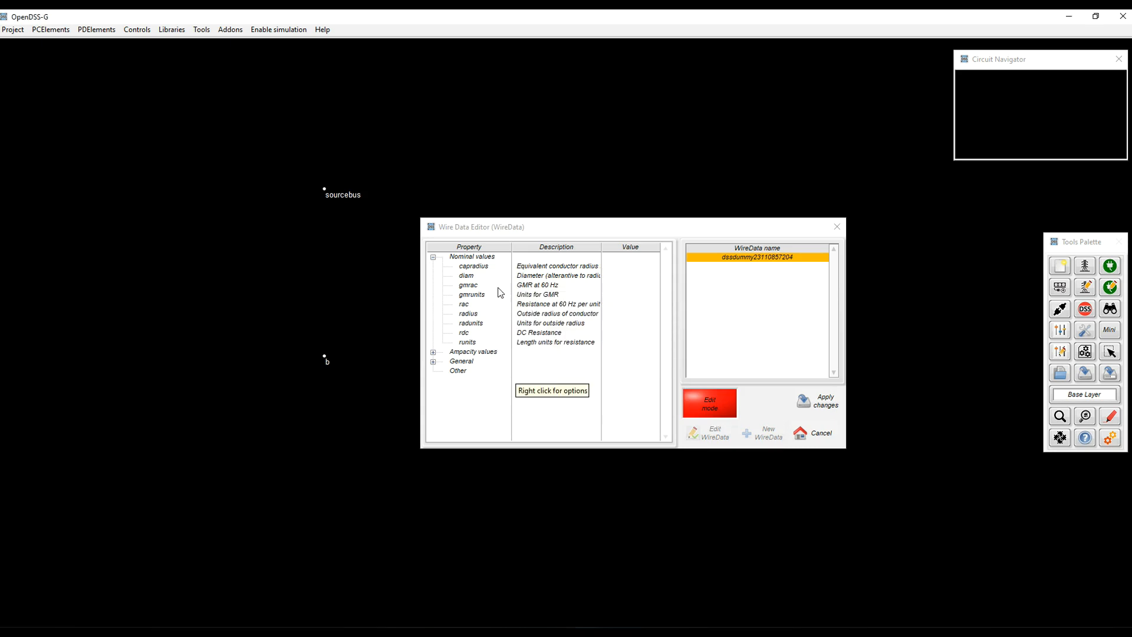
- Set the cPhase wire's GMR at 60 Hz (gmrac) to 0.0244 and its diameter to 0.563
double_click(469, 286)
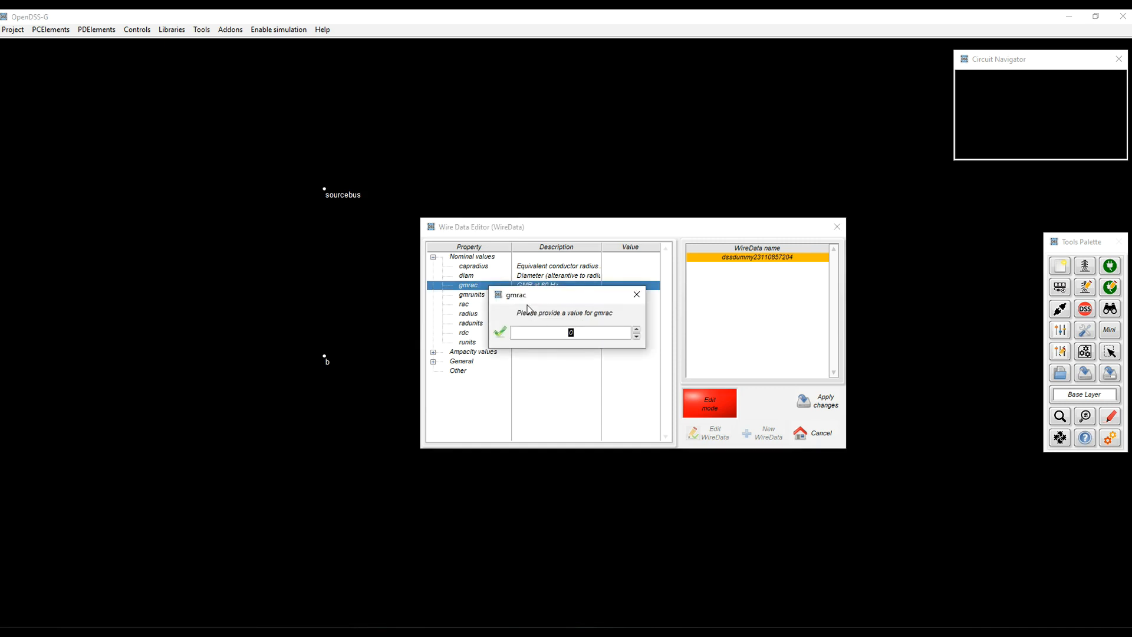
type("0.0244")
left_click(500, 332)
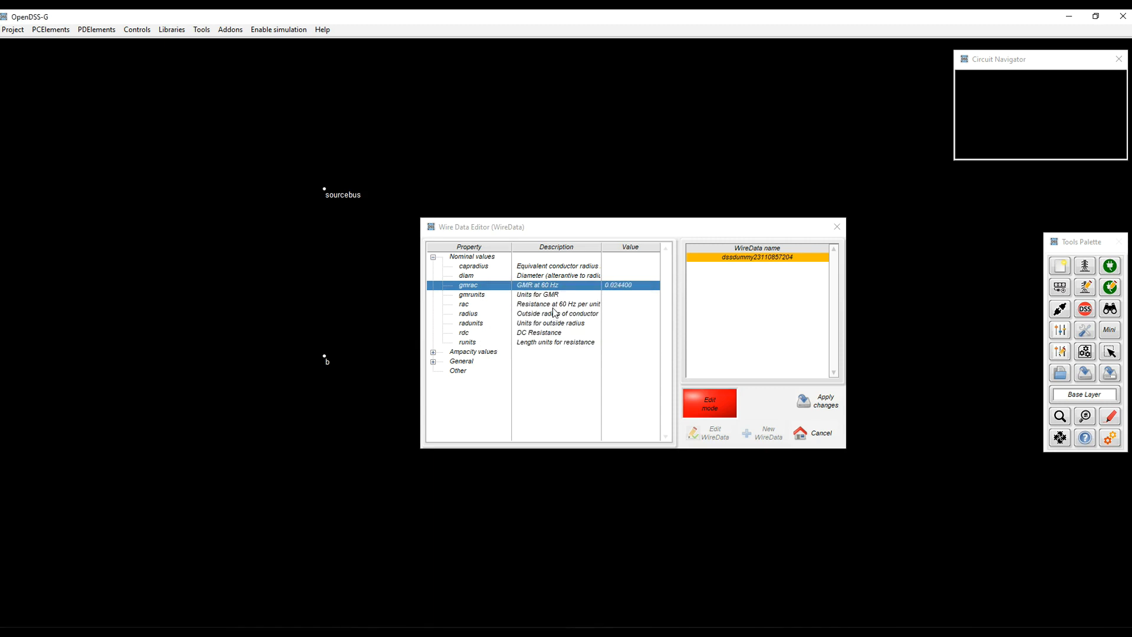
double_click(472, 275)
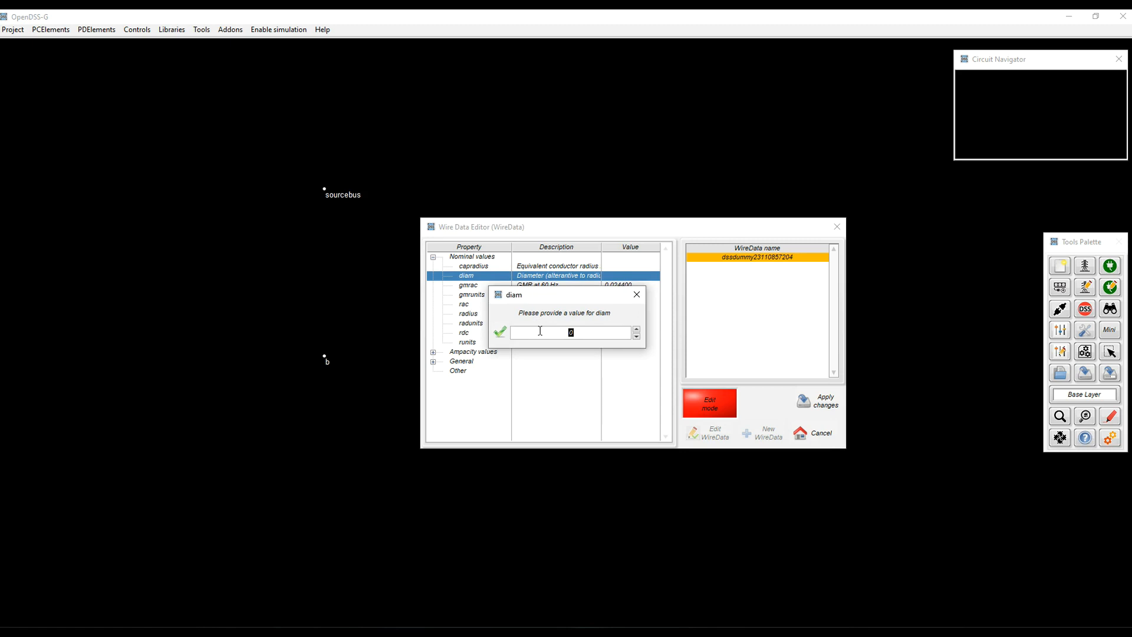
type(".563")
left_click(499, 334)
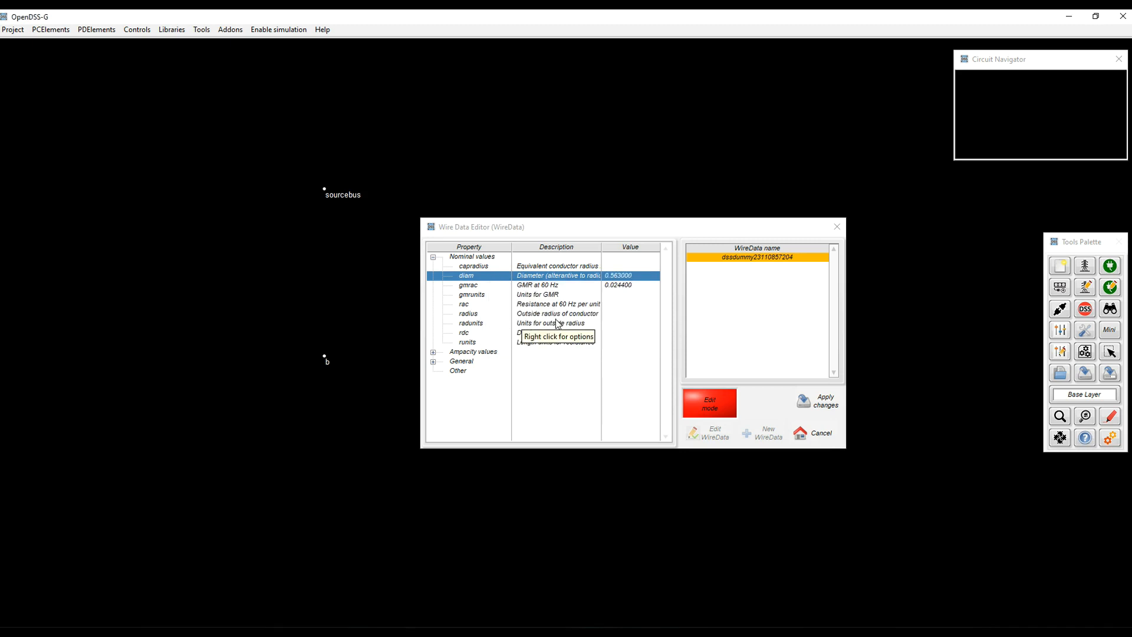
- Set the cPhase wire's 60 Hz resistance (rac) to 0.592
double_click(471, 304)
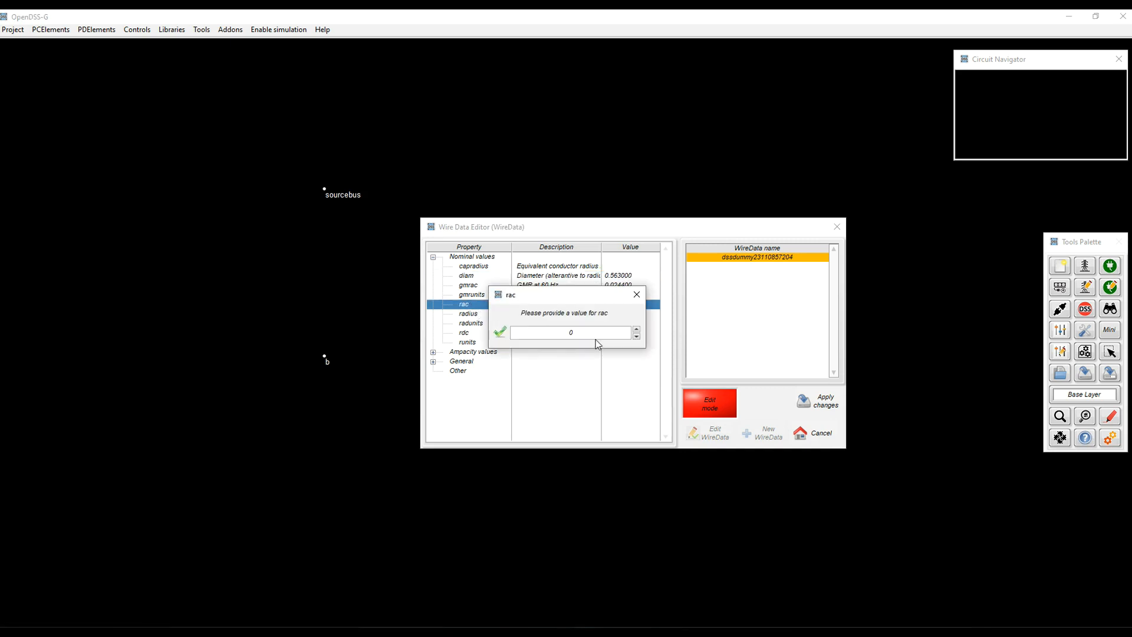
left_click_drag(566, 331, 579, 331)
type("0.592")
left_click(500, 331)
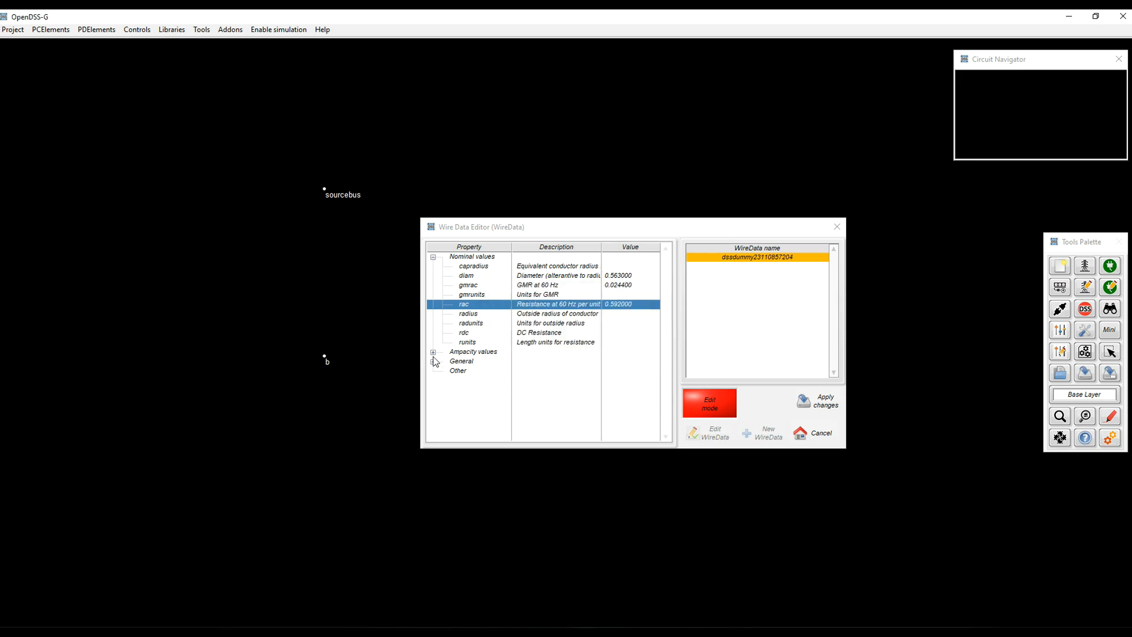
- Set the normal ampacity (normamps) of the cPhase wire to 530
left_click(433, 352)
left_click(550, 372)
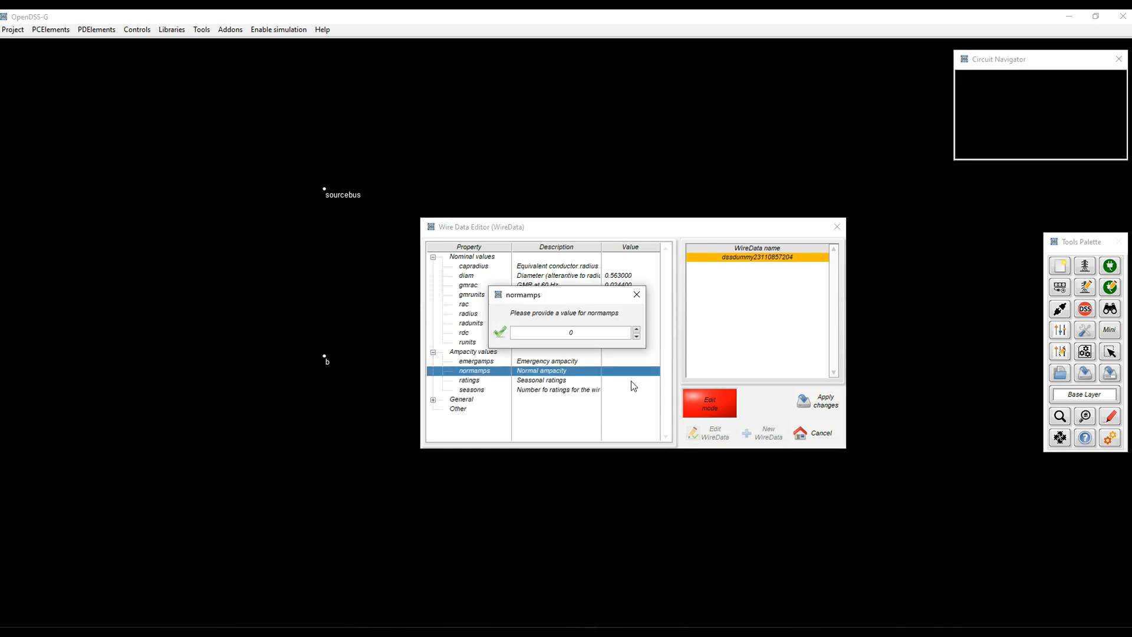
left_click_drag(595, 332, 524, 329)
type("530")
left_click(500, 332)
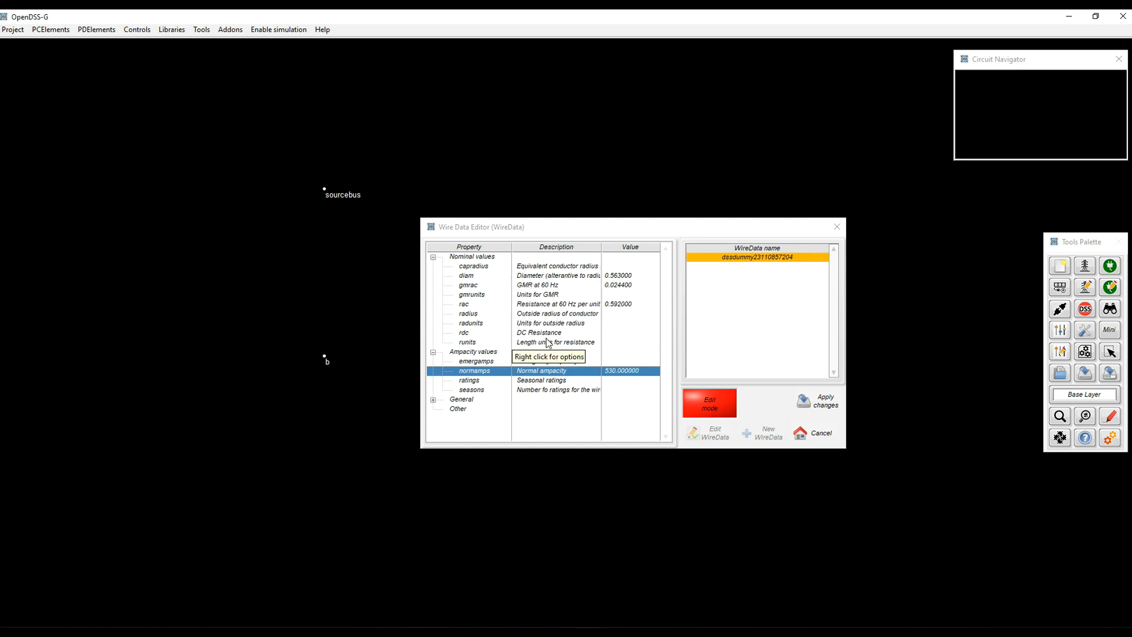
- Set the cPhase wire's resistance length units (runits) to mi and its outside radius units (radunits) to in
double_click(466, 343)
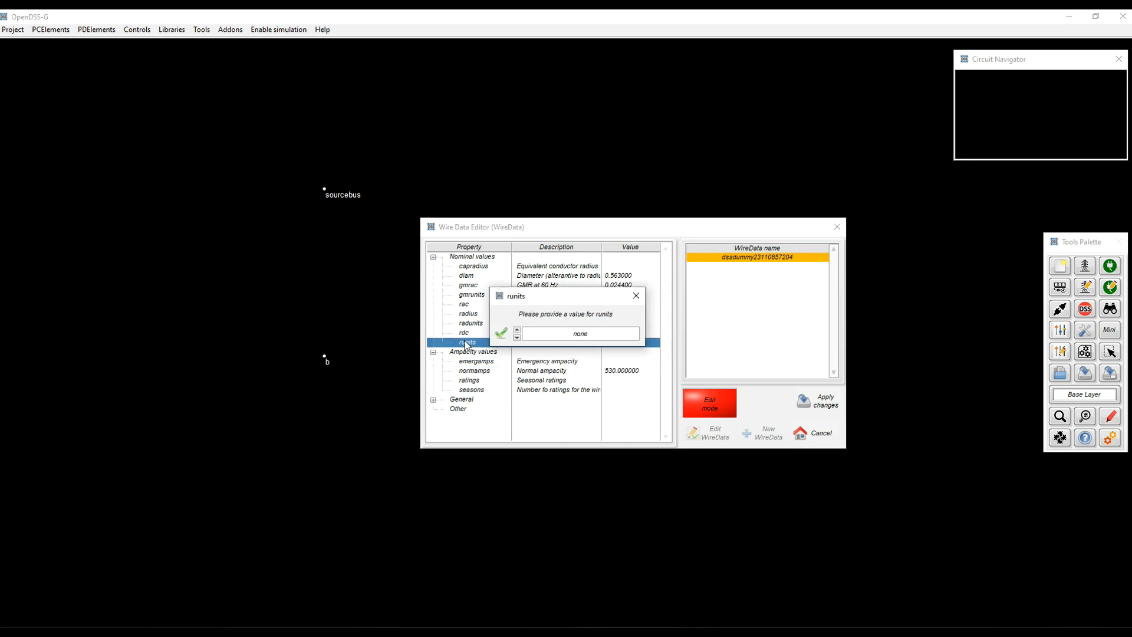
left_click(590, 337)
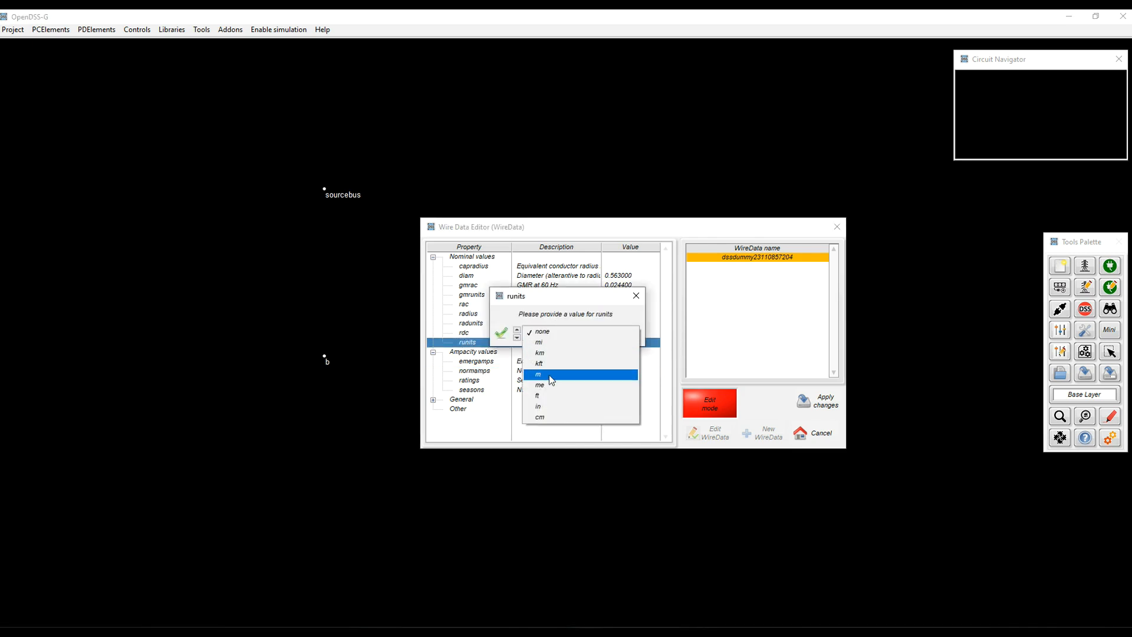
left_click(546, 342)
left_click(501, 333)
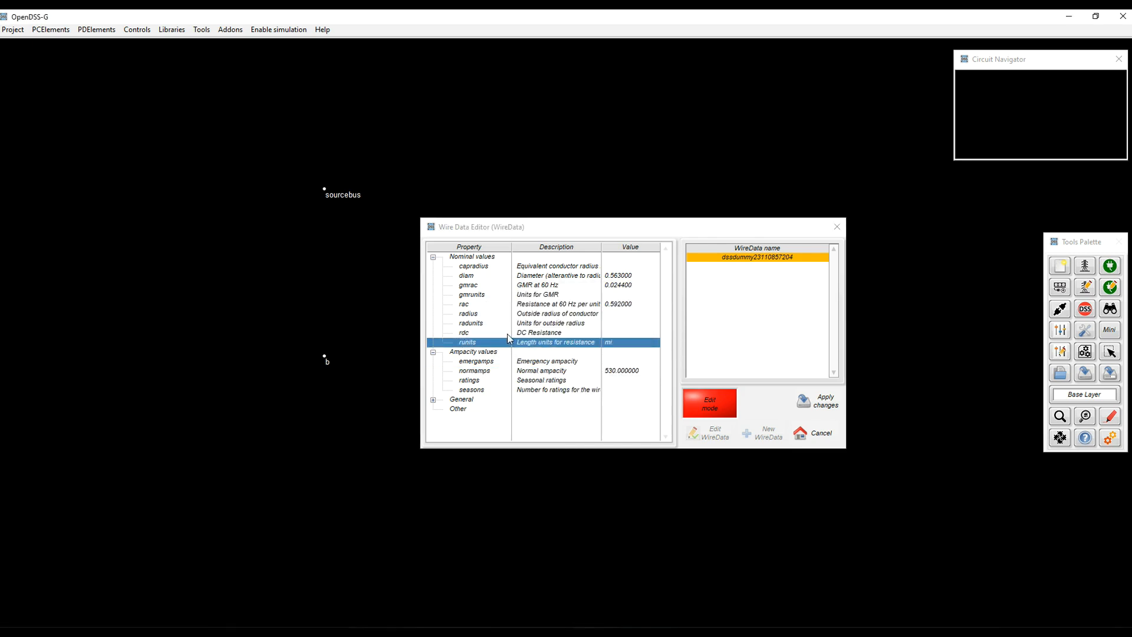
double_click(543, 325)
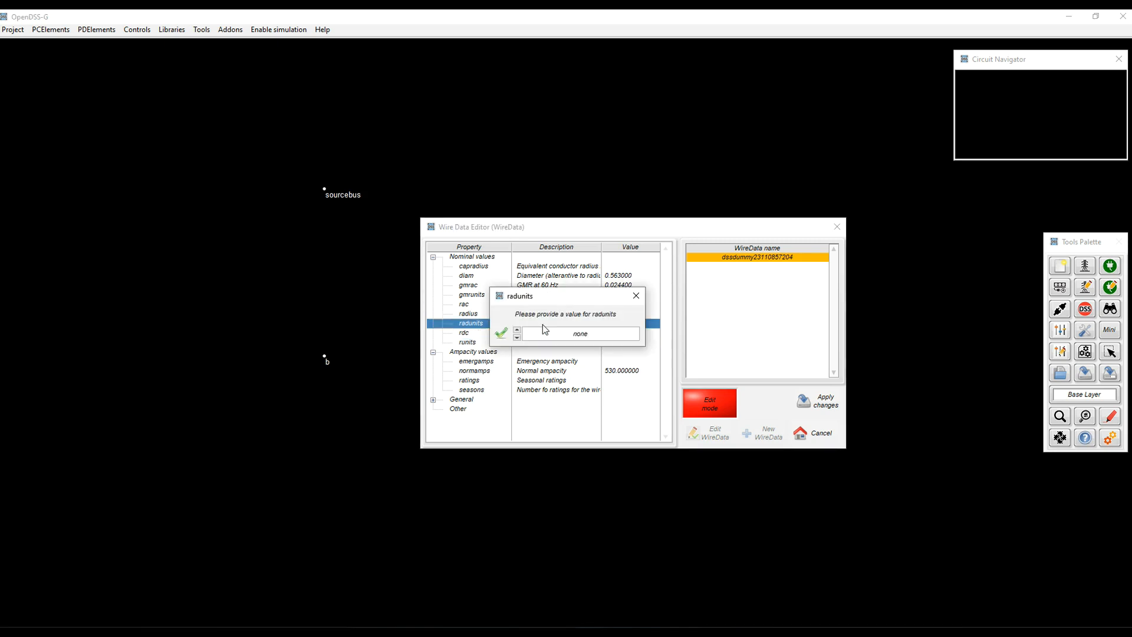
left_click(587, 337)
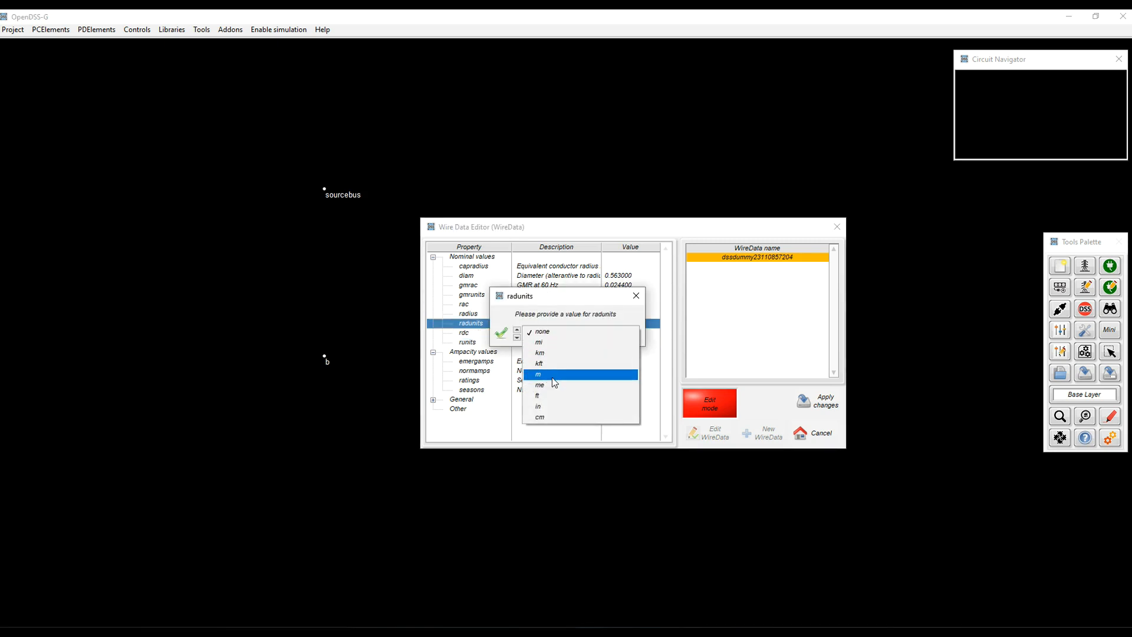
left_click(539, 406)
left_click(504, 333)
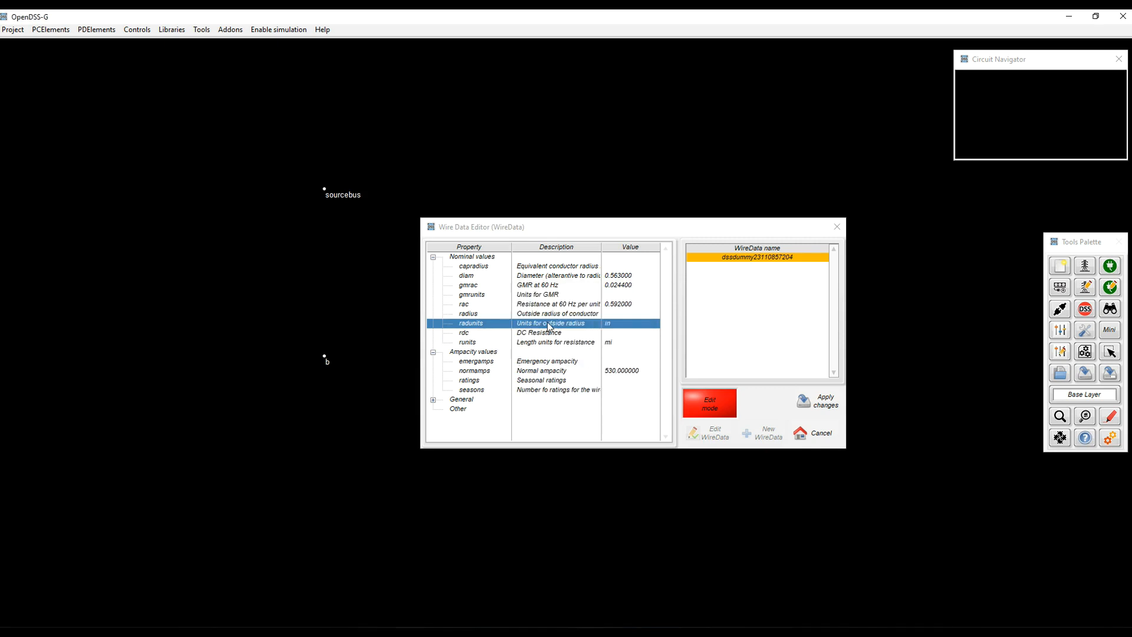
- Set the cPhase wire's GMR units (gmrunits) to ft and apply the changes to the wire definition
double_click(554, 295)
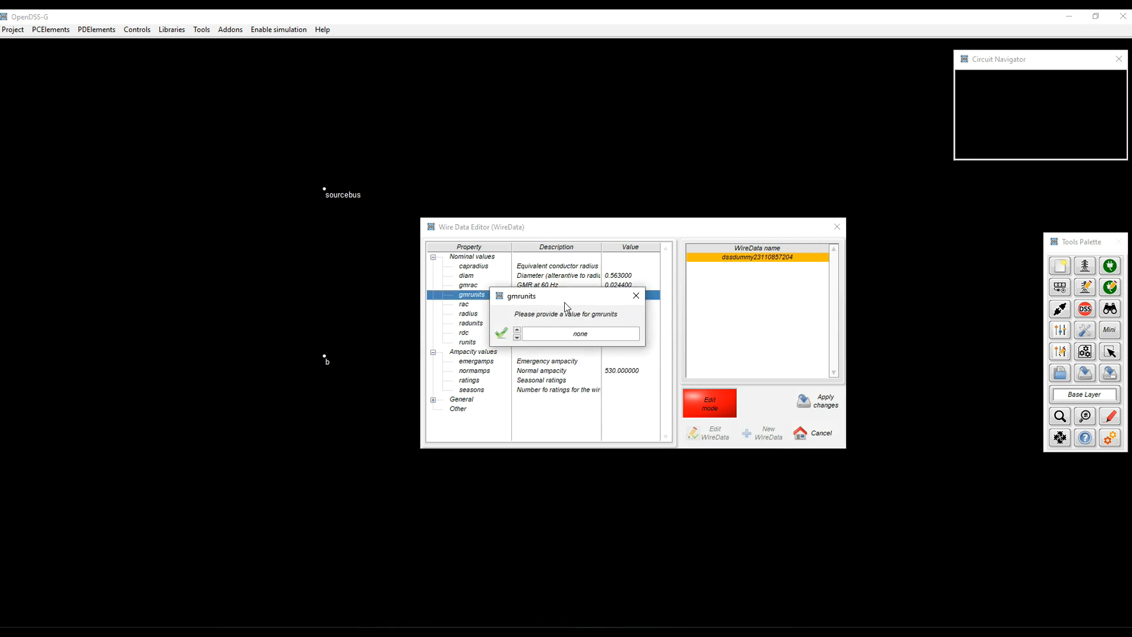
left_click(582, 335)
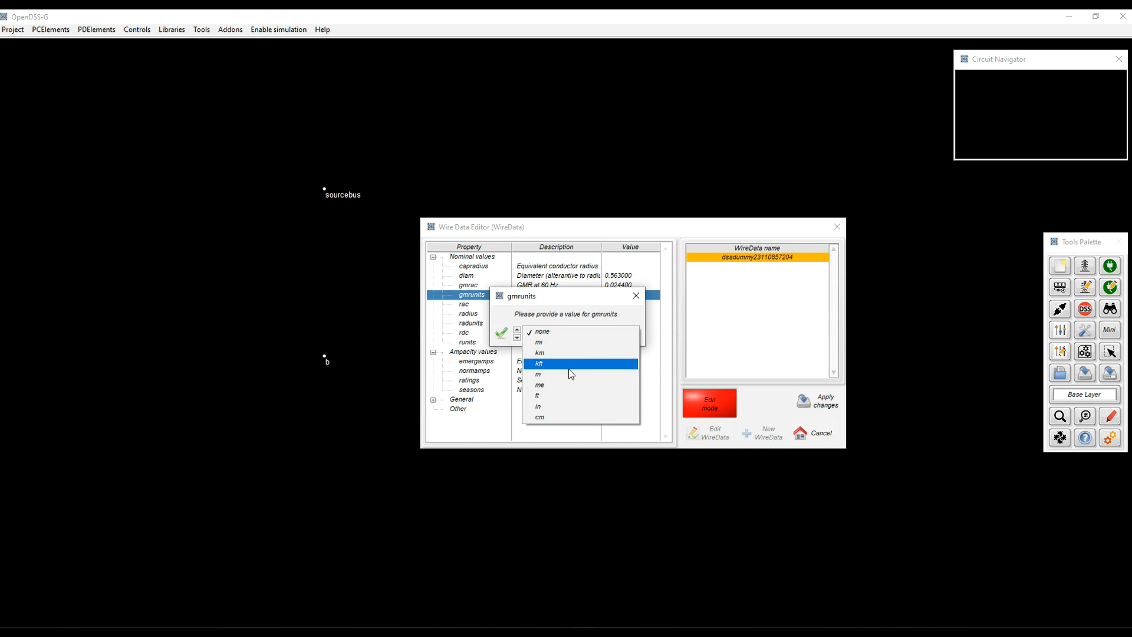
left_click(556, 394)
left_click(501, 333)
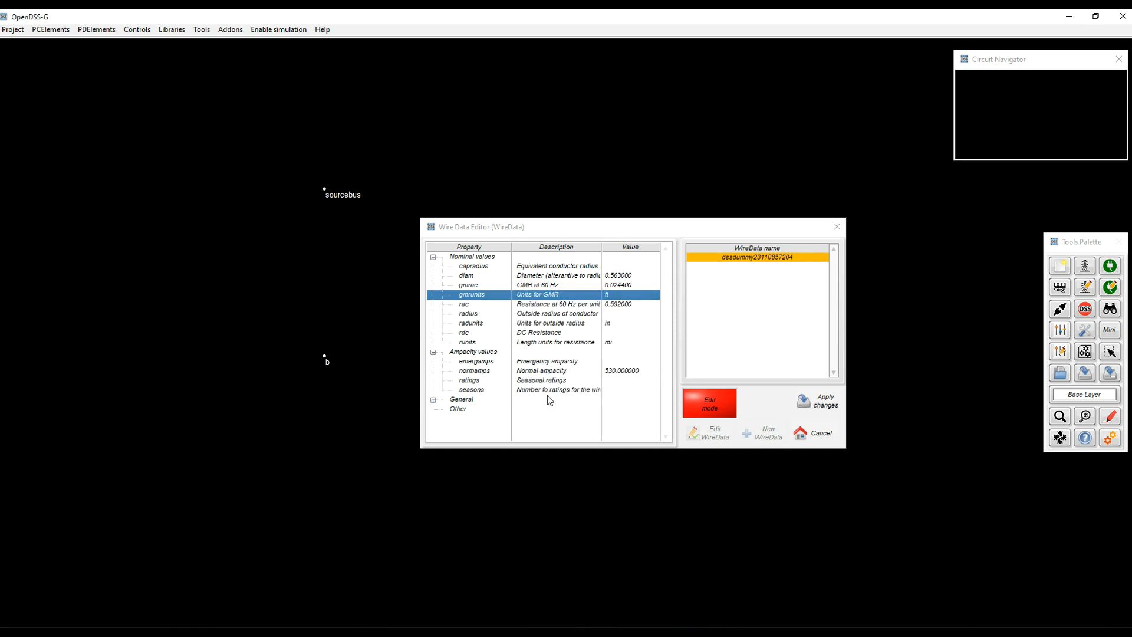
left_click(828, 405)
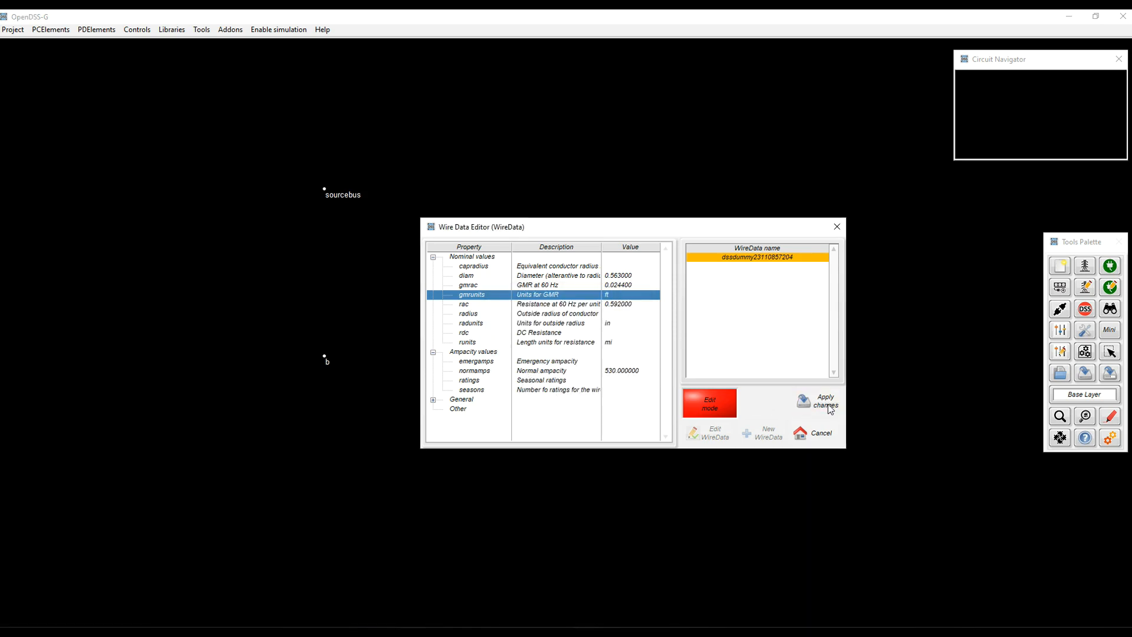
left_click(765, 268)
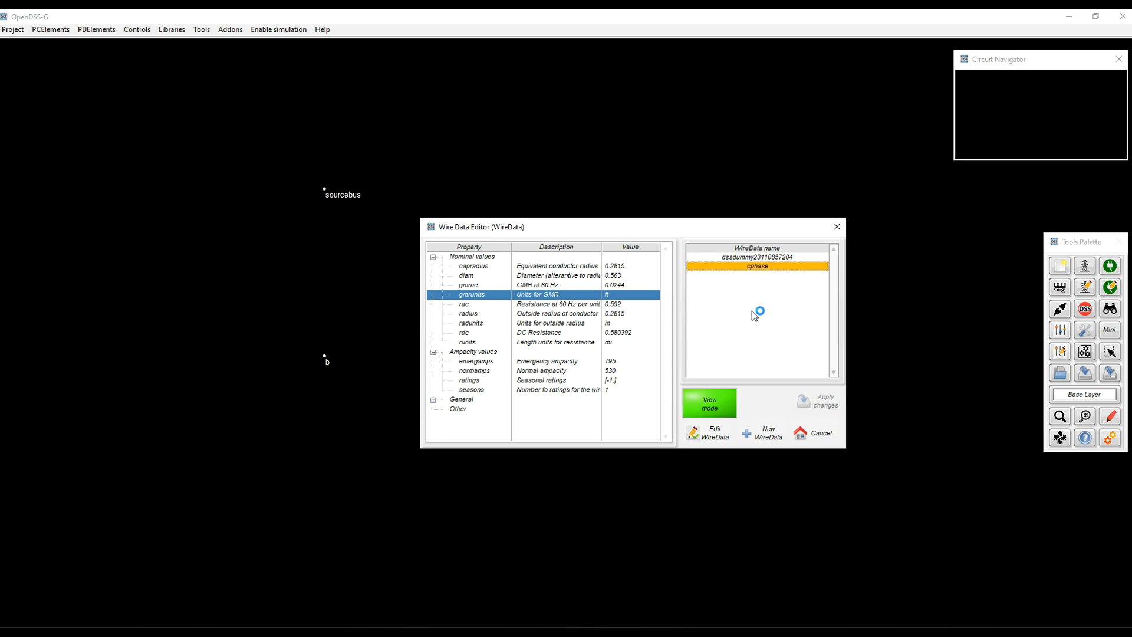
- Reopen the cphase wire definition for editing and set its diameter (diam) to 0.721
left_click(749, 259)
left_click(751, 267)
left_click(715, 433)
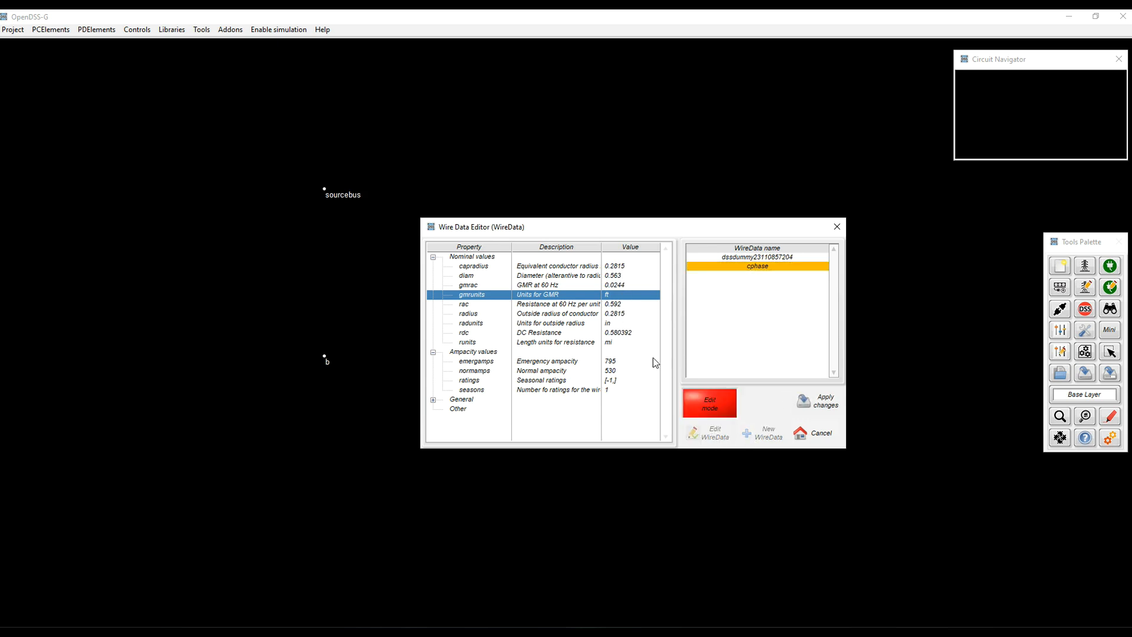
double_click(617, 277)
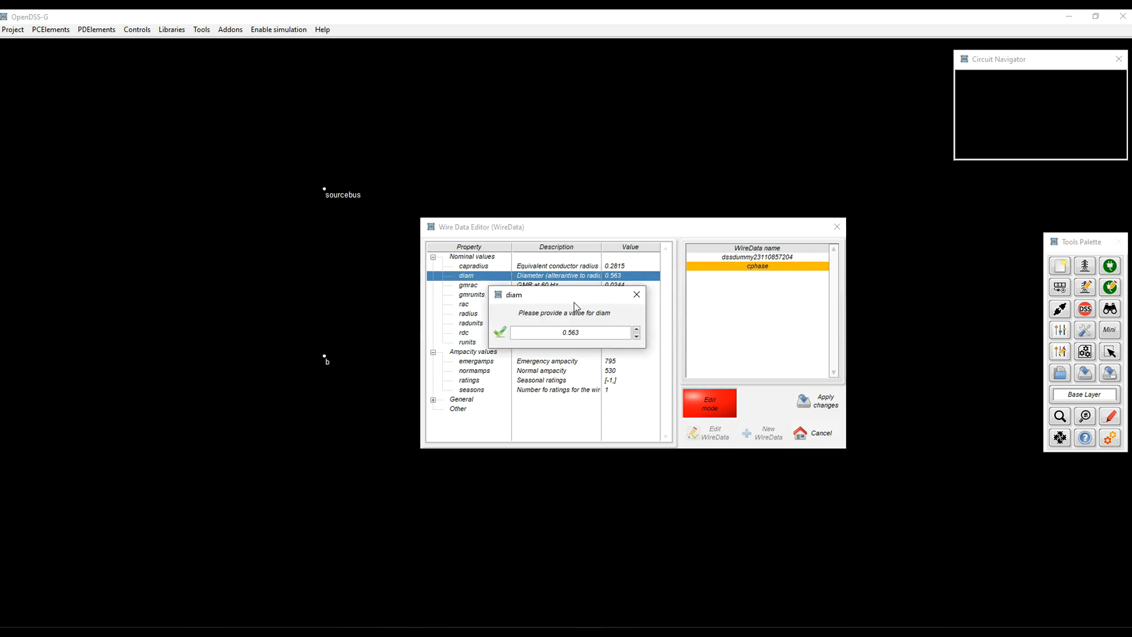
double_click(584, 334)
type("0.721")
left_click(500, 334)
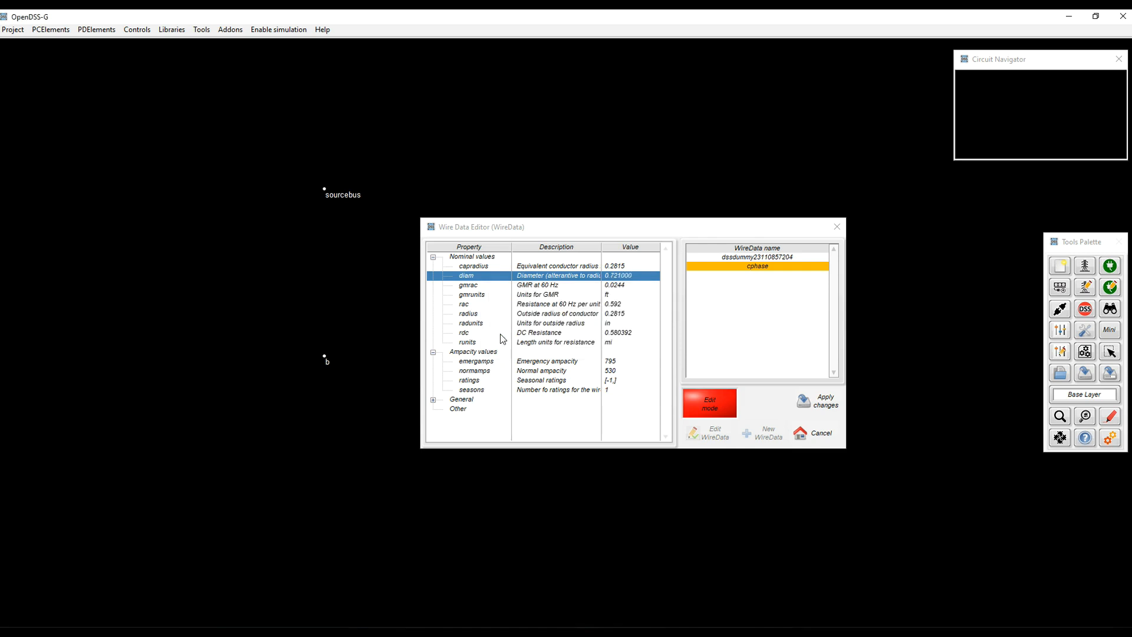
- Set the cphase wire's 60 Hz resistance (rac) to 0.306 and apply the changes
double_click(553, 305)
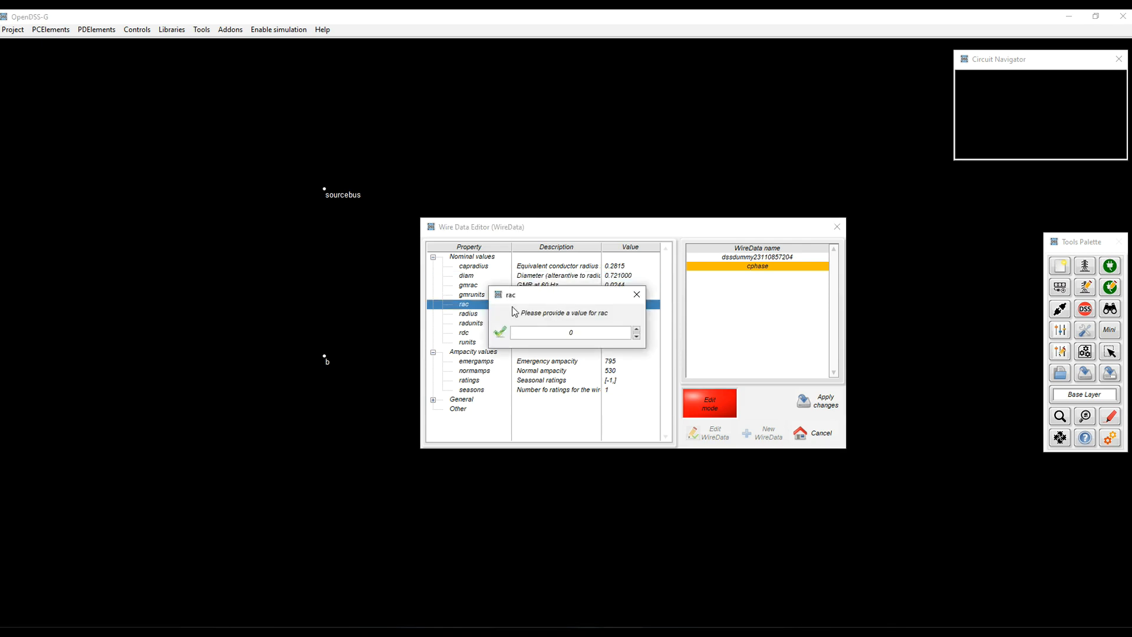
double_click(590, 331)
type("0.0")
key("BackSpace")
type("306")
left_click(501, 332)
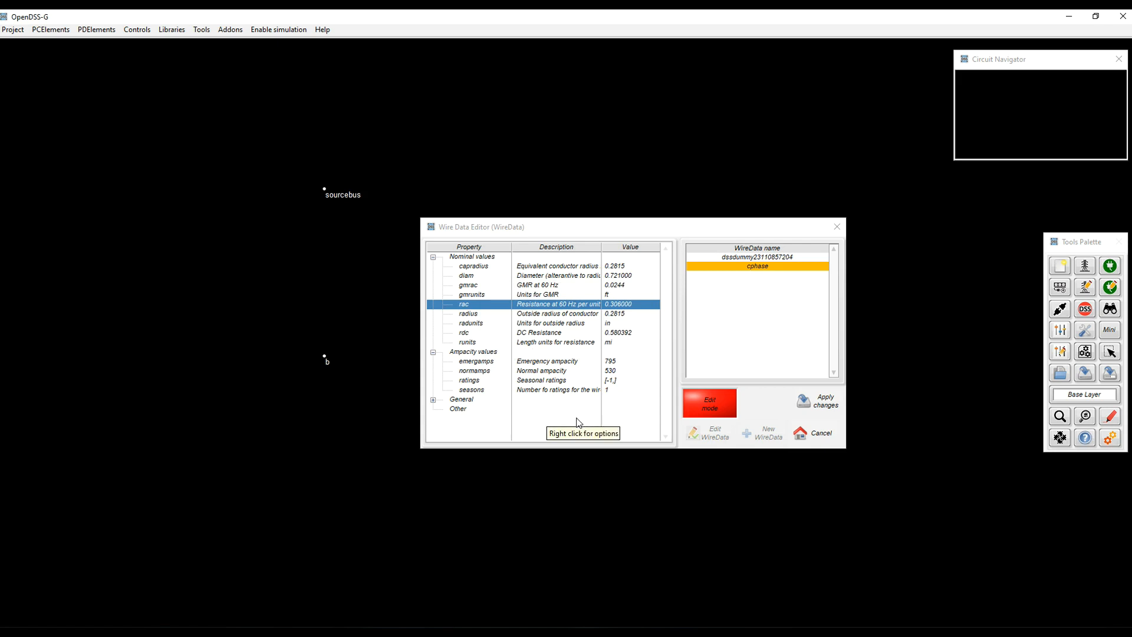
left_click(813, 406)
left_click(751, 267)
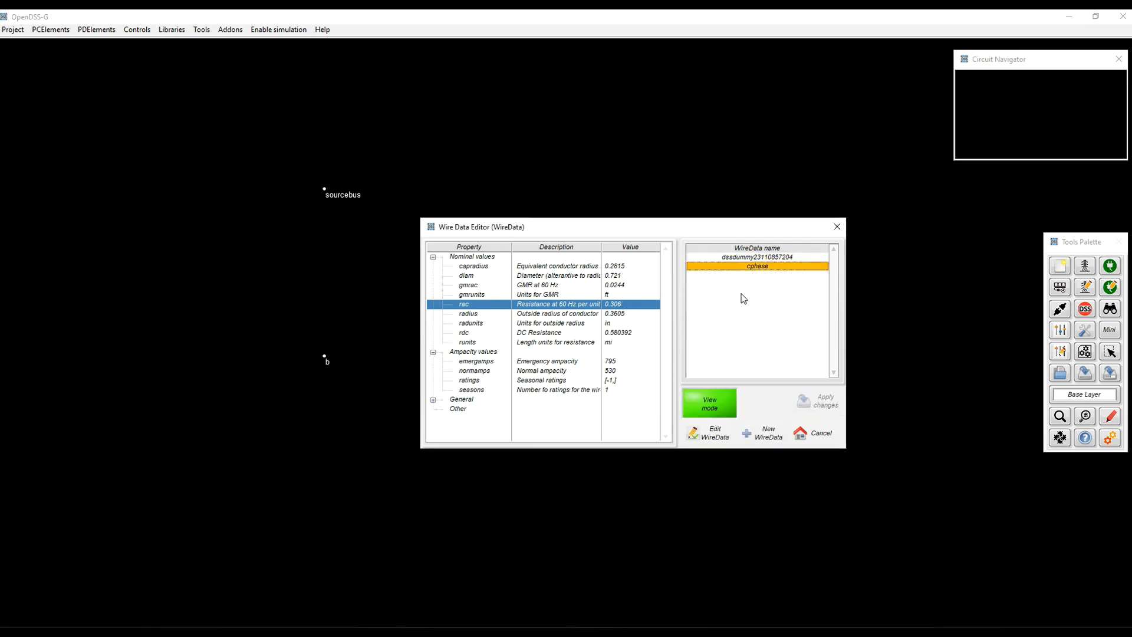
- Create a new wire data definition named cNeutral
left_click(751, 267)
left_click(765, 441)
left_click_drag(577, 329, 483, 301)
type("cNeutral")
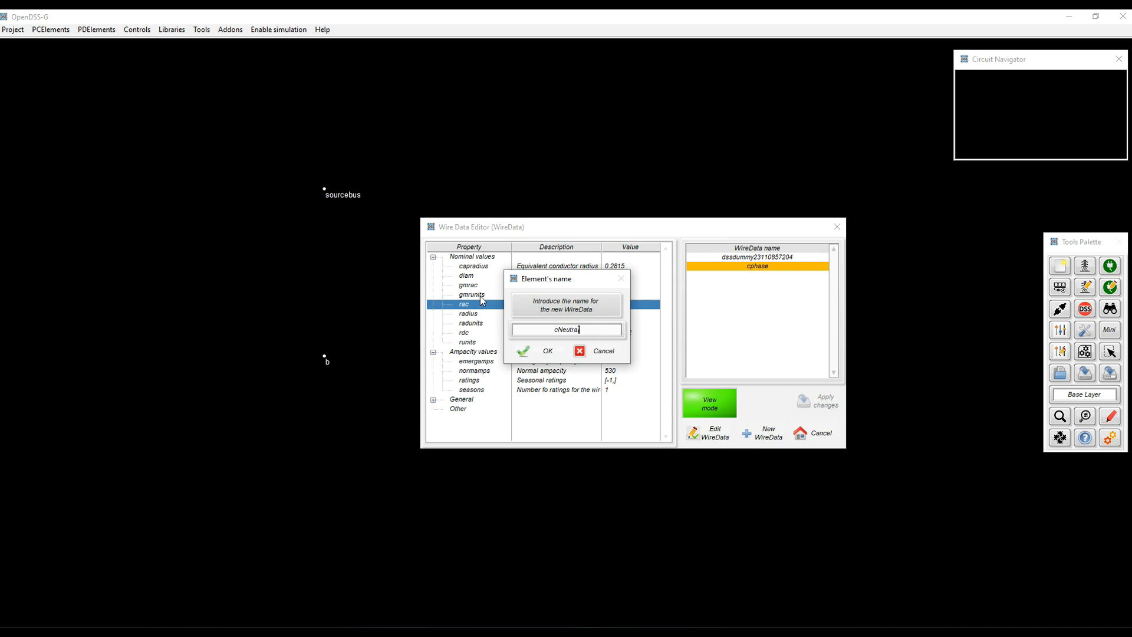
left_click(539, 353)
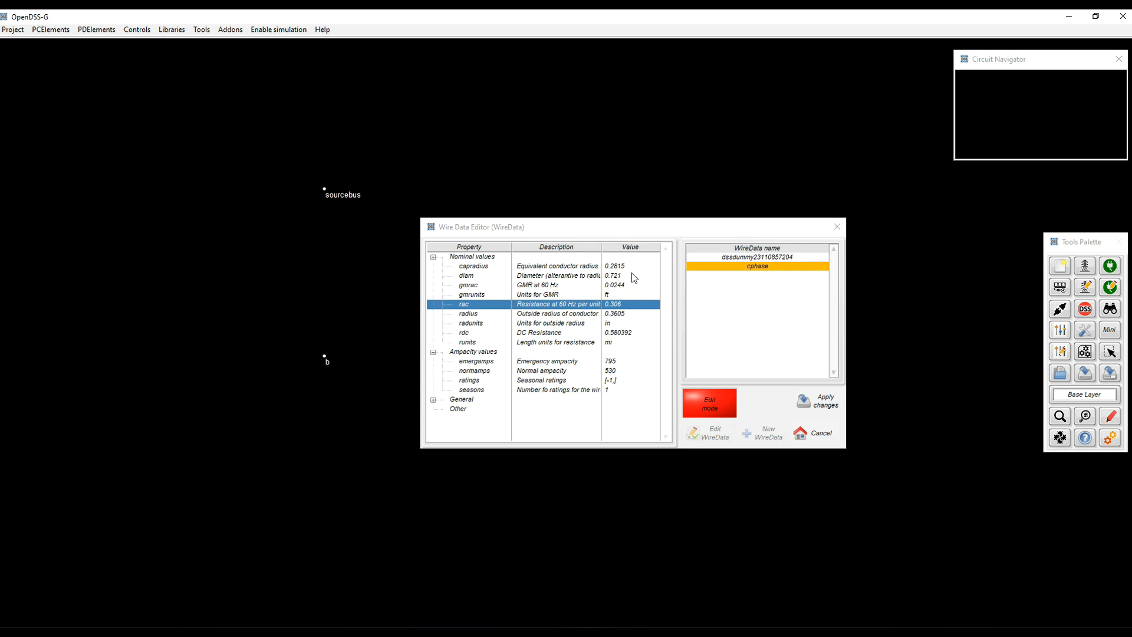
- Clear all prefilled property values of the cNeutral wire definition
right_click(581, 413)
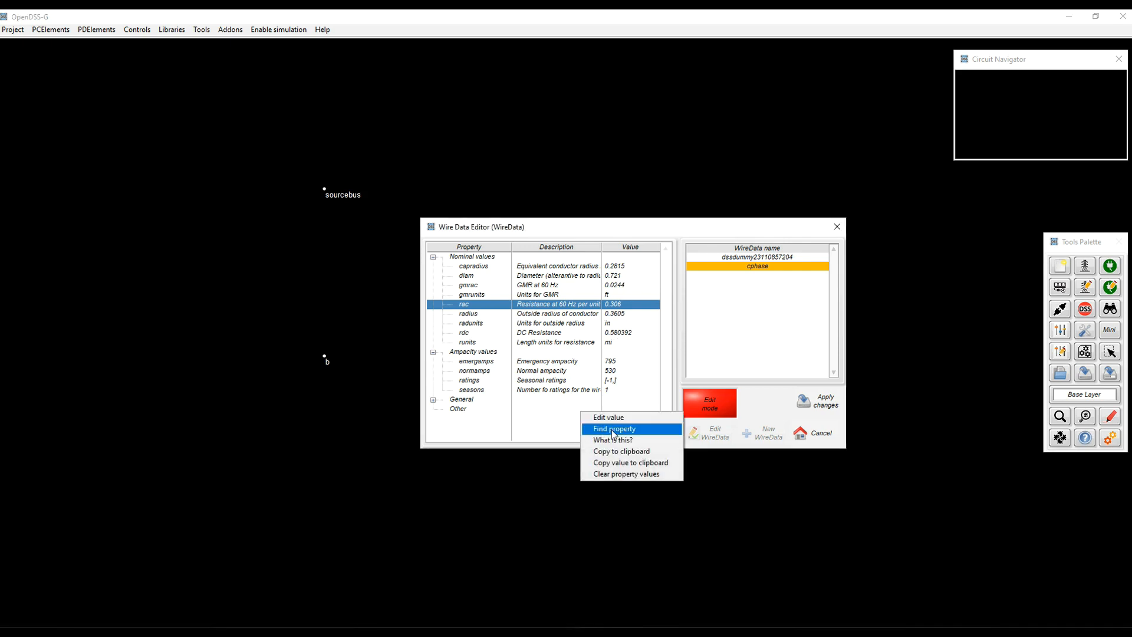
left_click(626, 474)
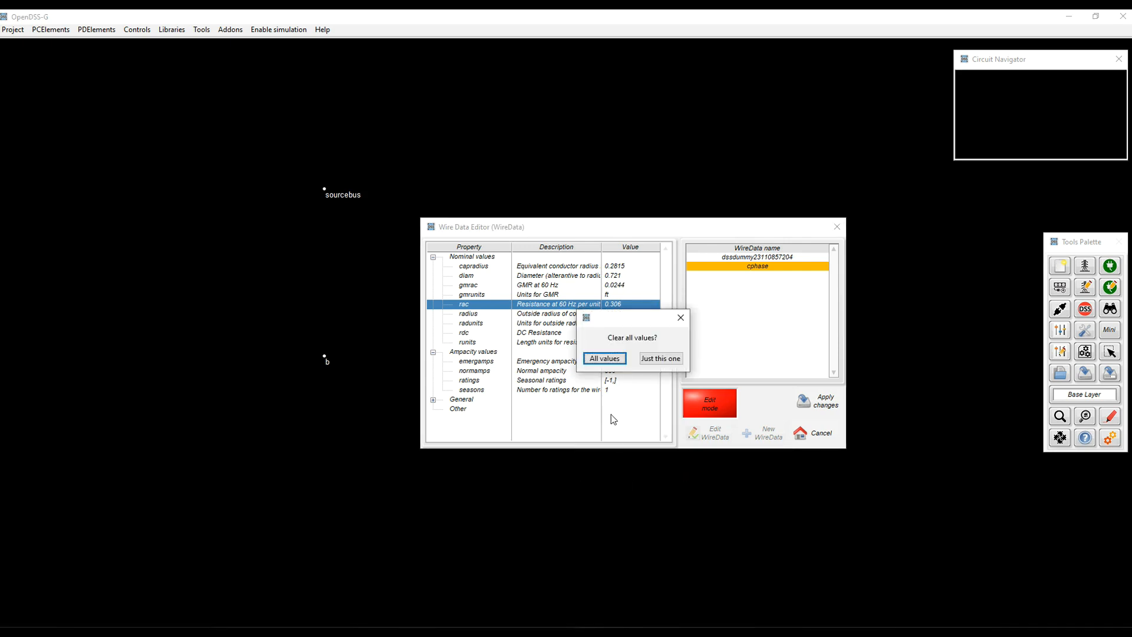
left_click(618, 361)
left_click(526, 339)
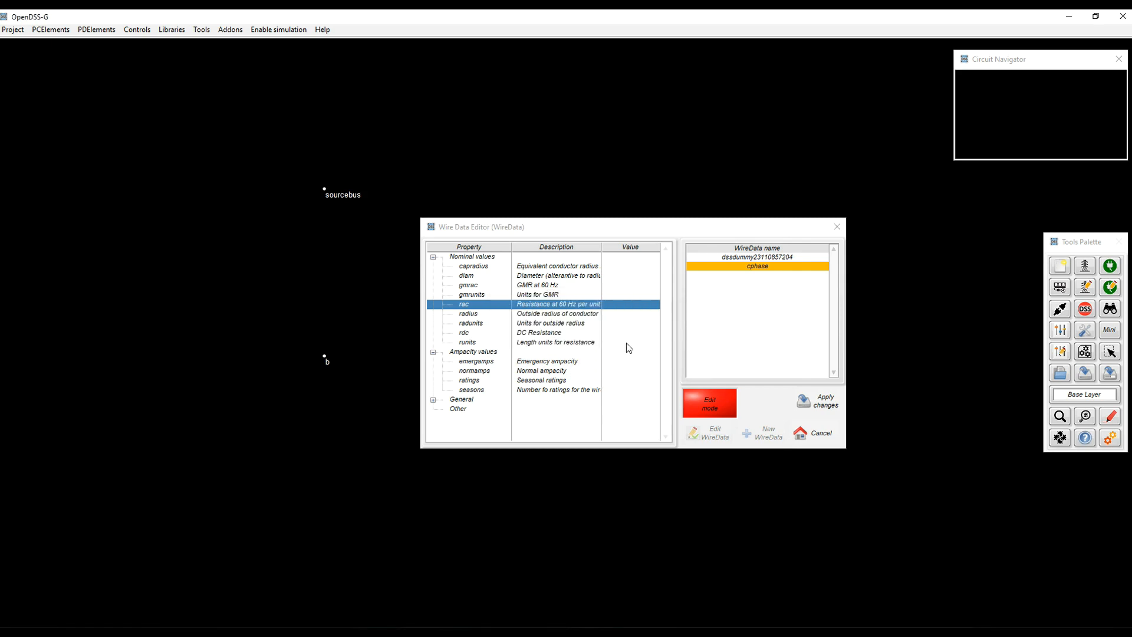
- Set the cNeutral wire's GMR at 60 Hz (gmrac) to 0.00814 and its diameter to 0.563
double_click(549, 287)
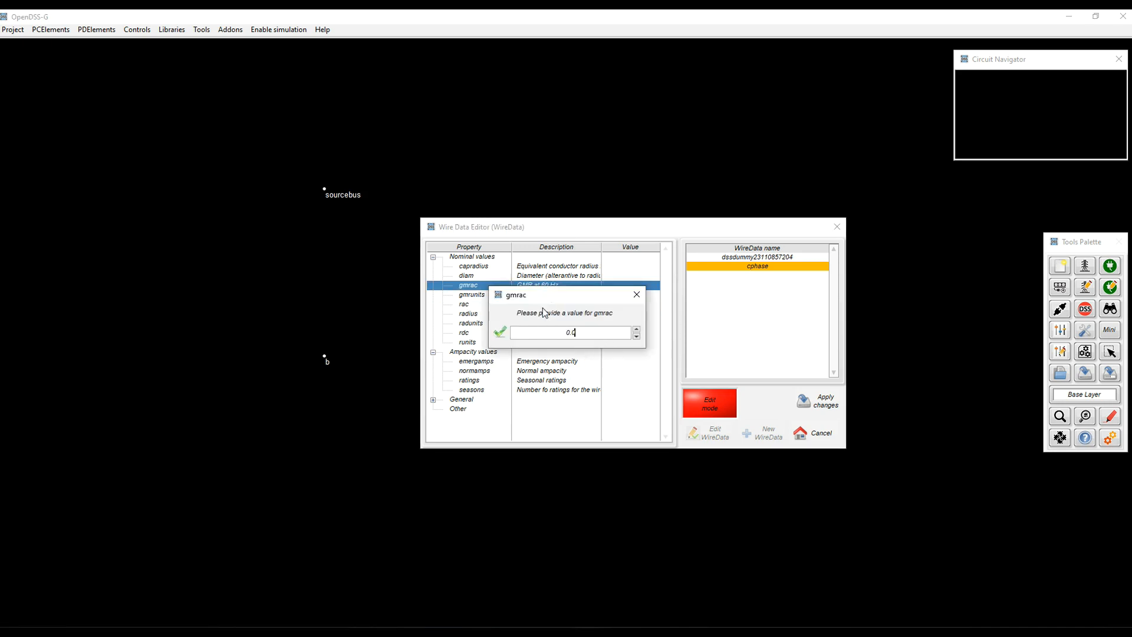
type(".00814")
left_click(498, 334)
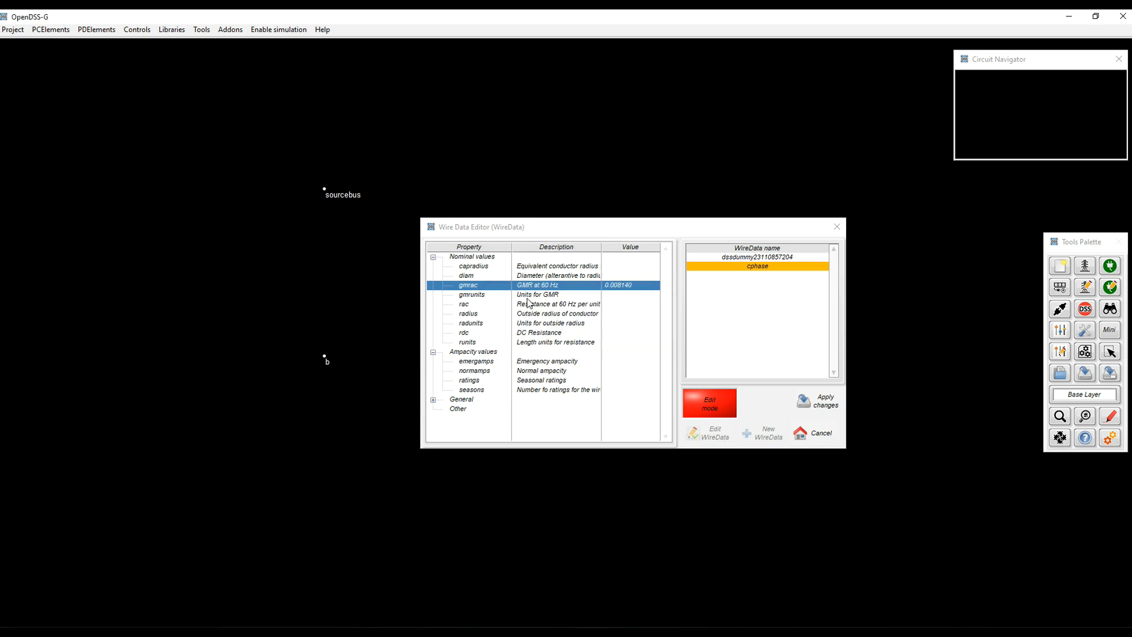
double_click(541, 276)
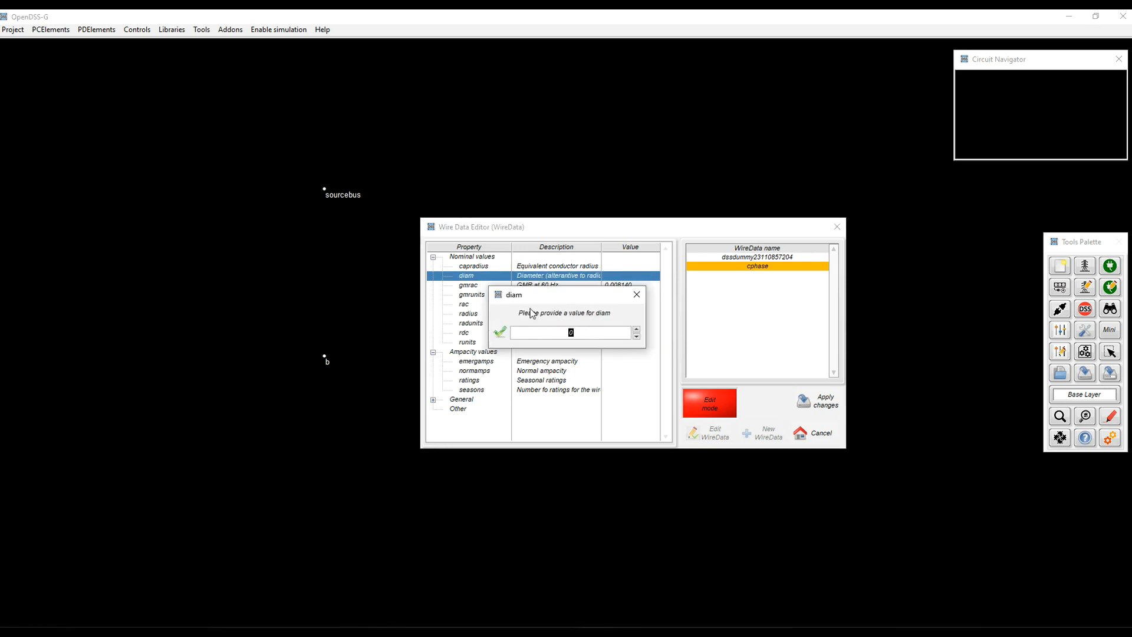
type(".563")
left_click(501, 334)
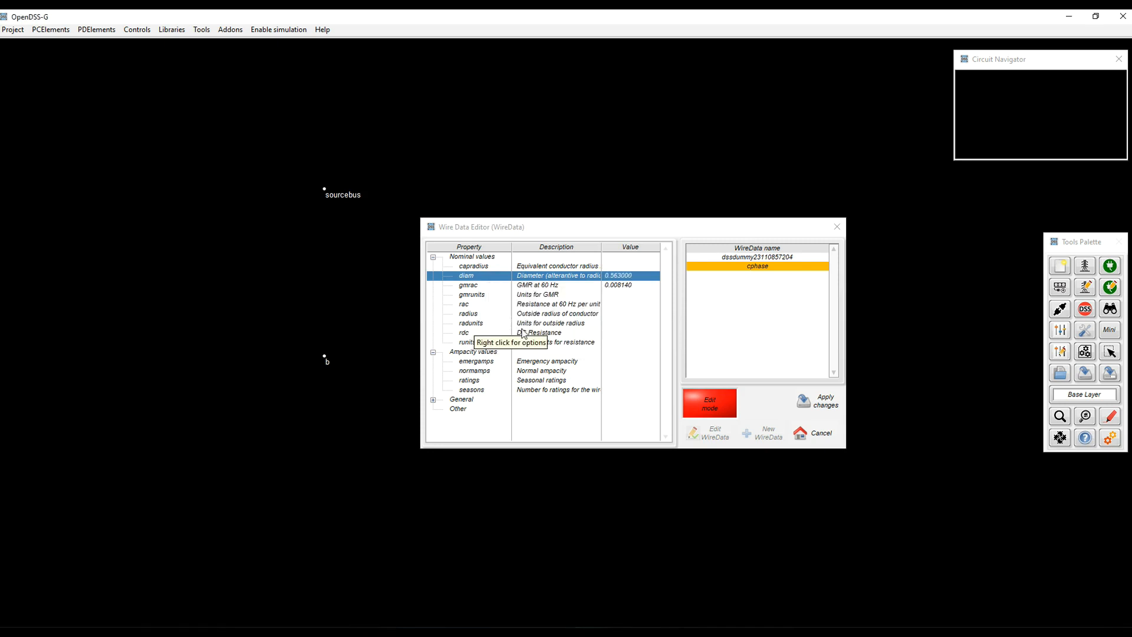
- Set the cNeutral wire's 60 Hz resistance (rac) to 0.592 and its normal ampacity (normamps) to 340
double_click(543, 302)
type("0.592")
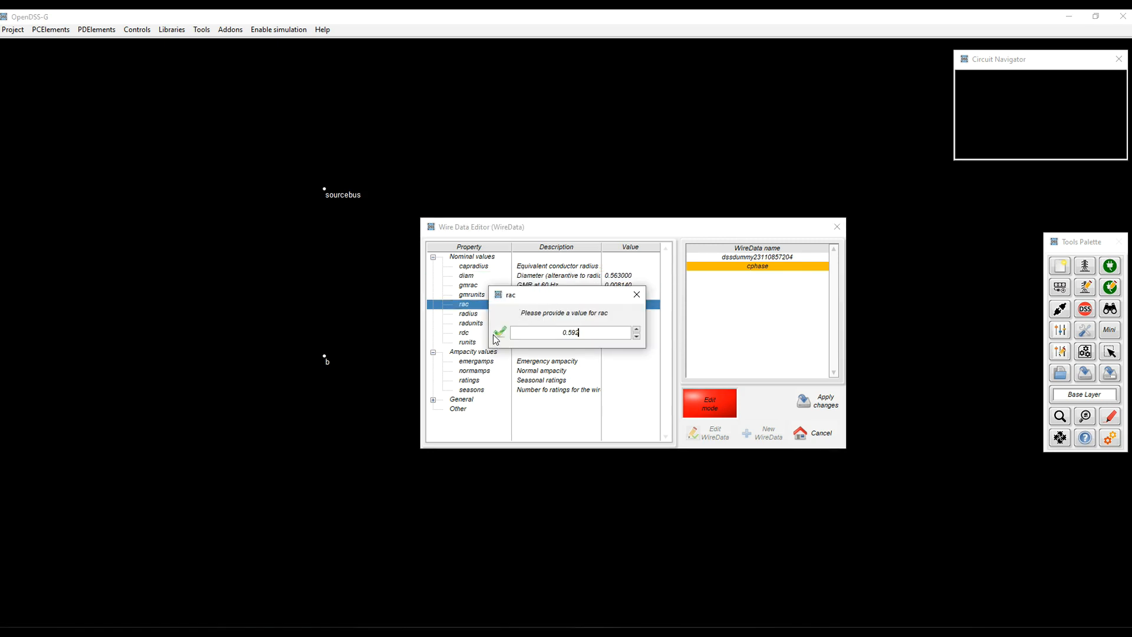
left_click(499, 333)
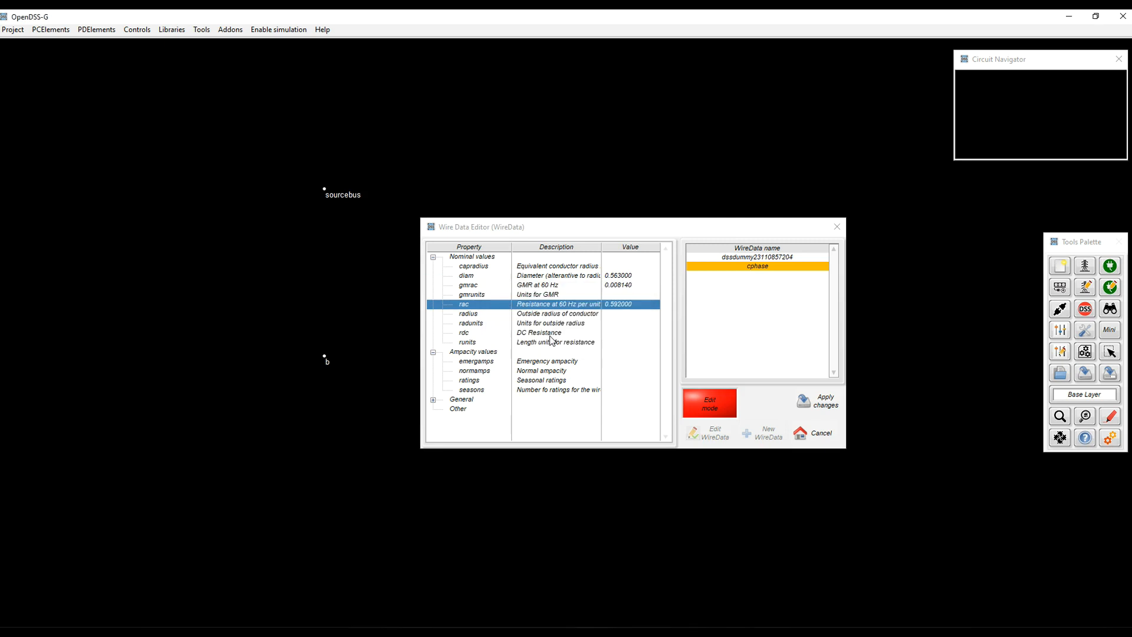
double_click(542, 371)
type("340")
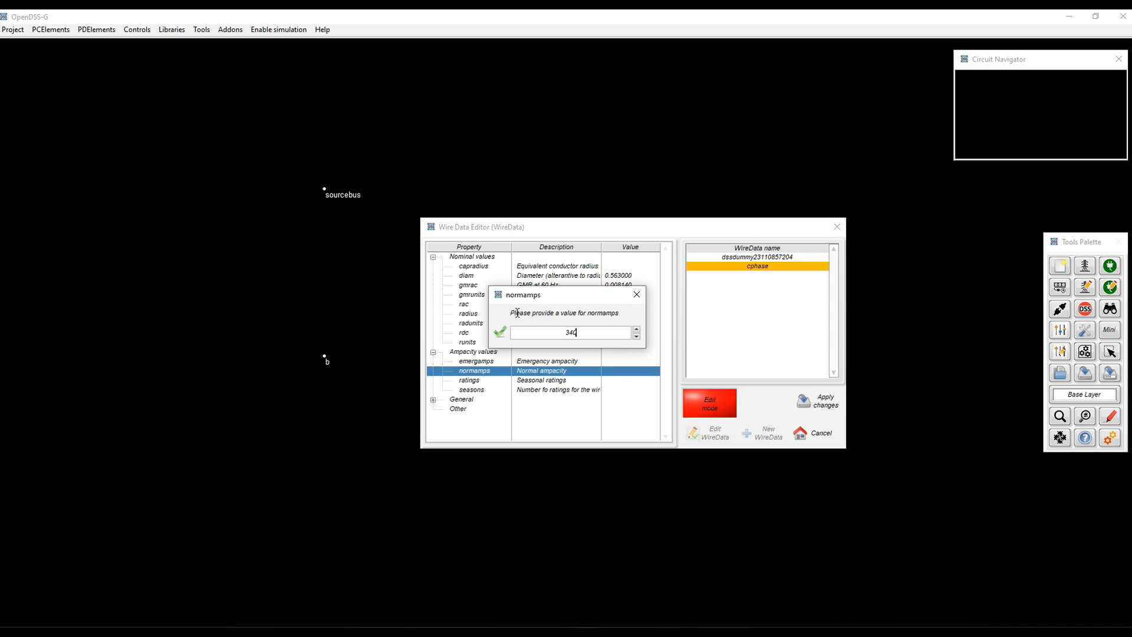
left_click(502, 333)
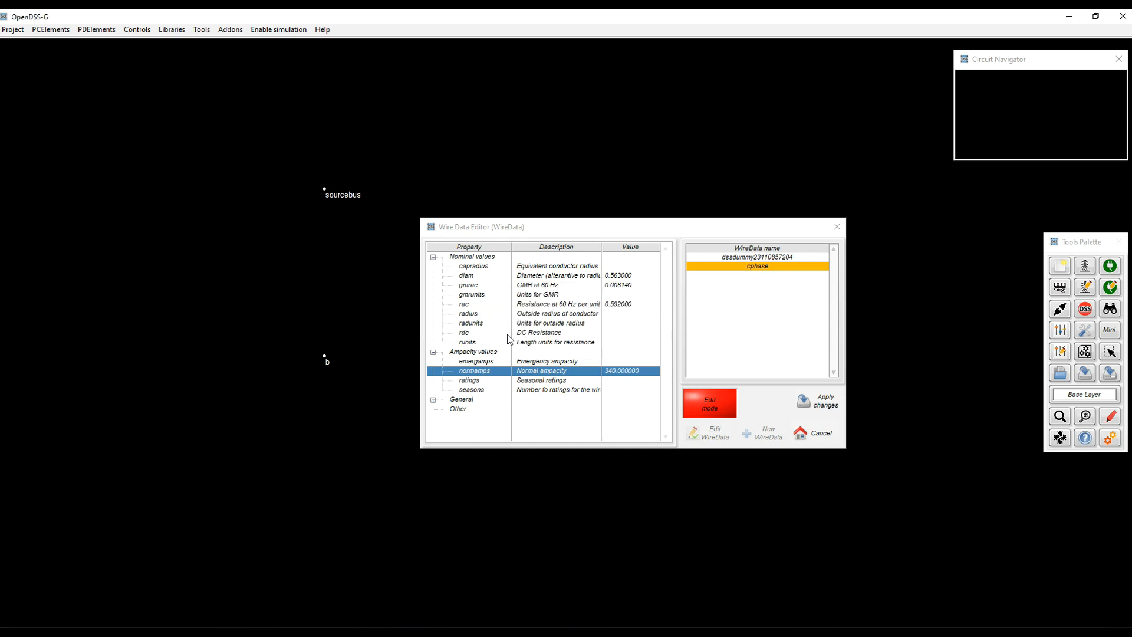
- Set the cNeutral wire's resistance length units (runits) to mi and its outside radius units (radunits) to in
double_click(533, 342)
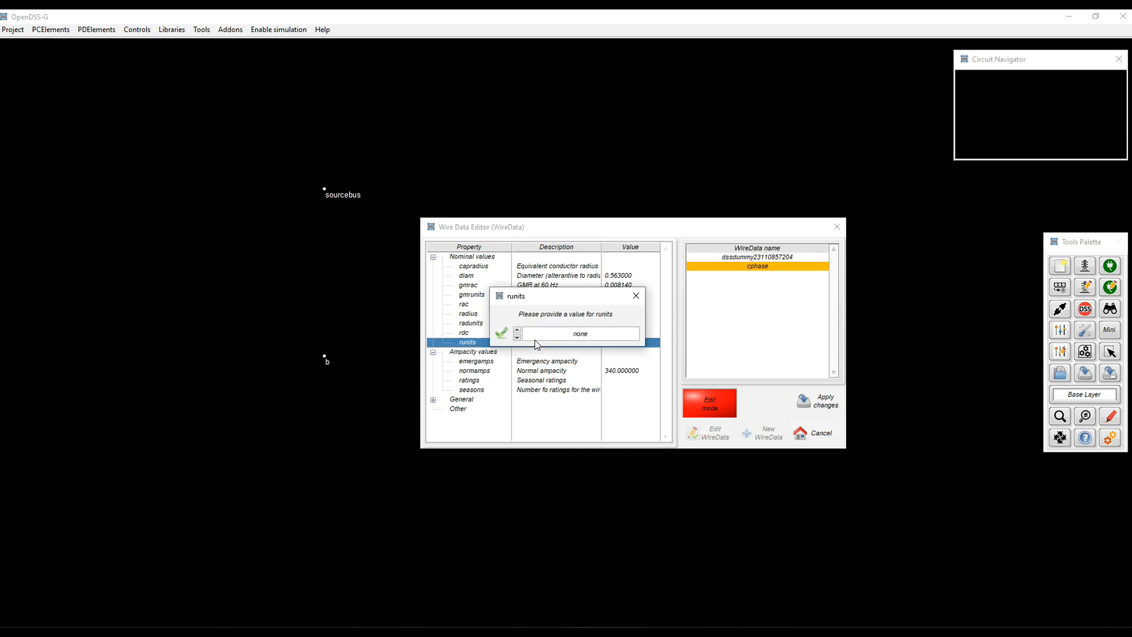
left_click(593, 333)
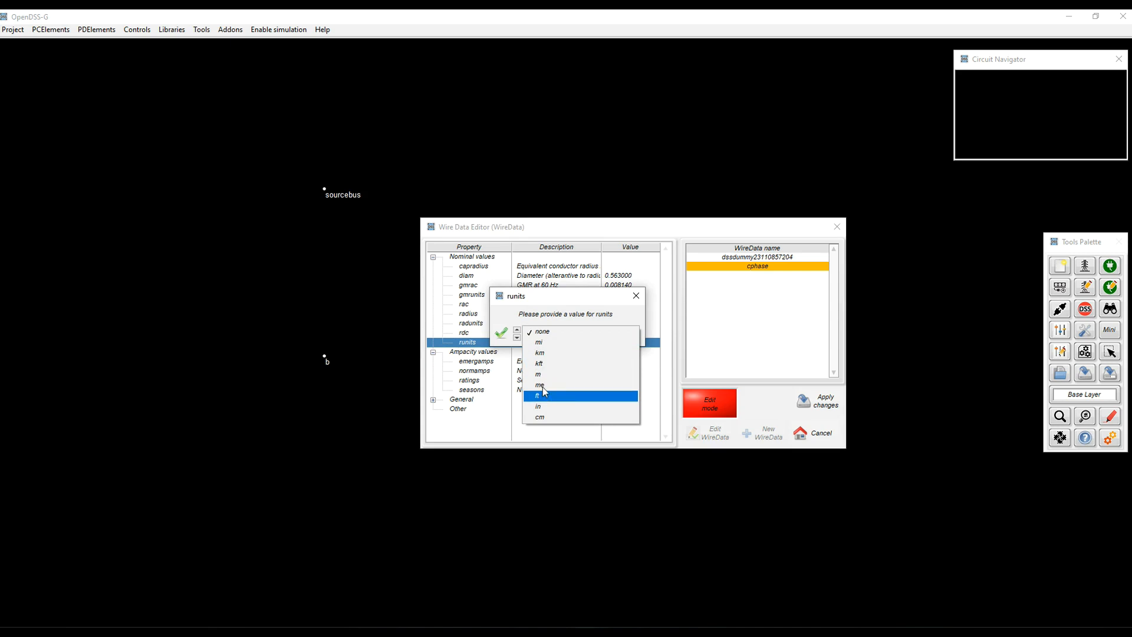
left_click(547, 343)
left_click(501, 333)
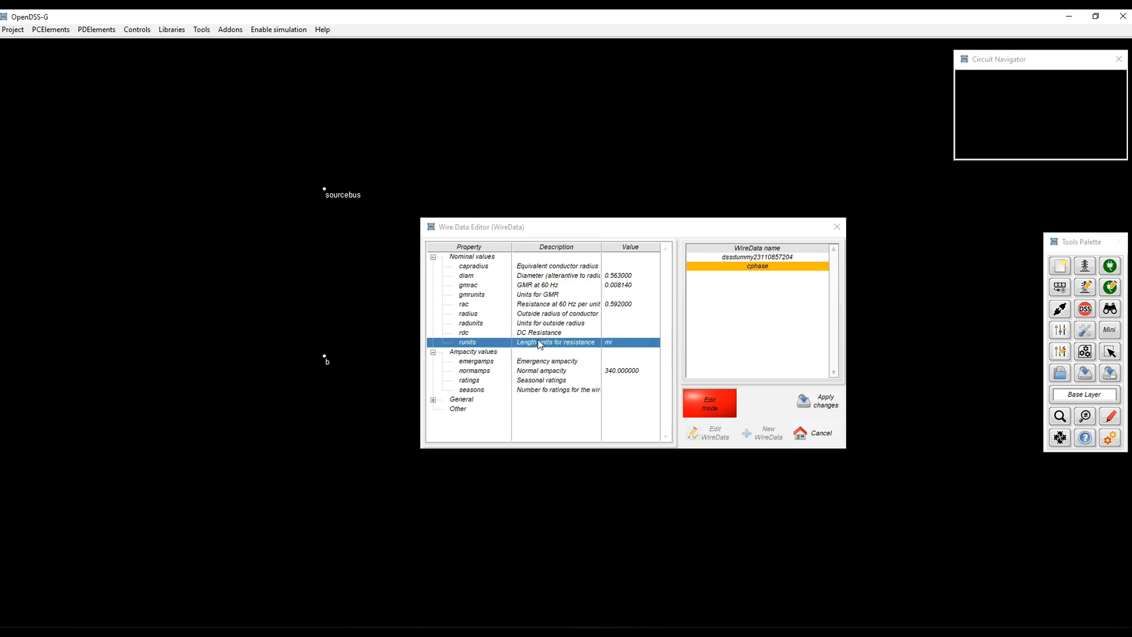
double_click(543, 325)
left_click(580, 337)
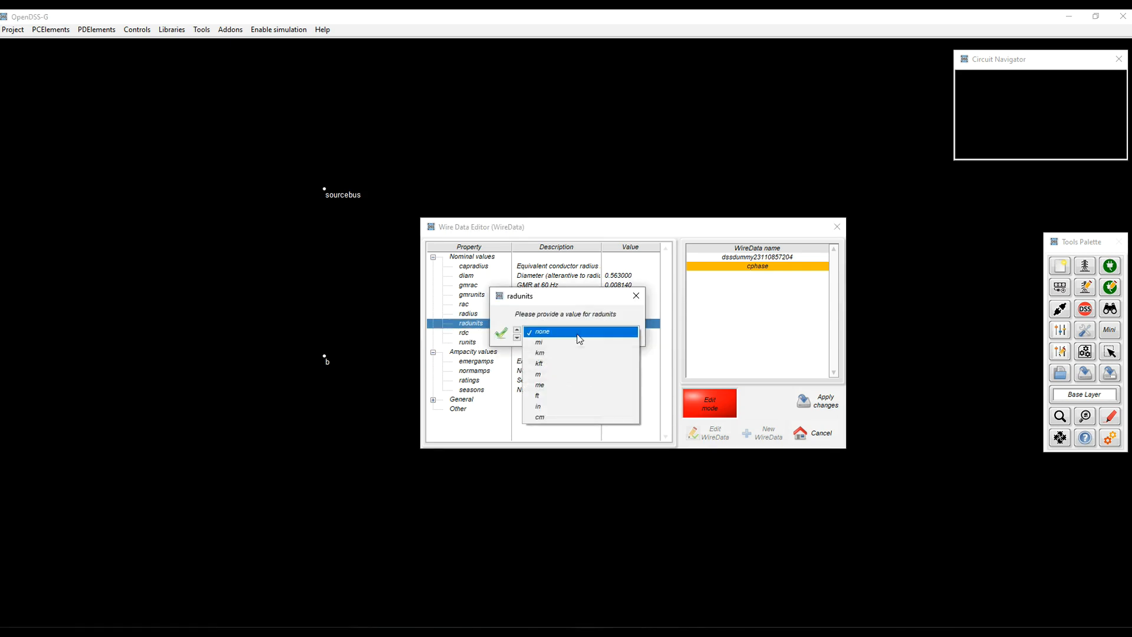
left_click(547, 406)
left_click(502, 333)
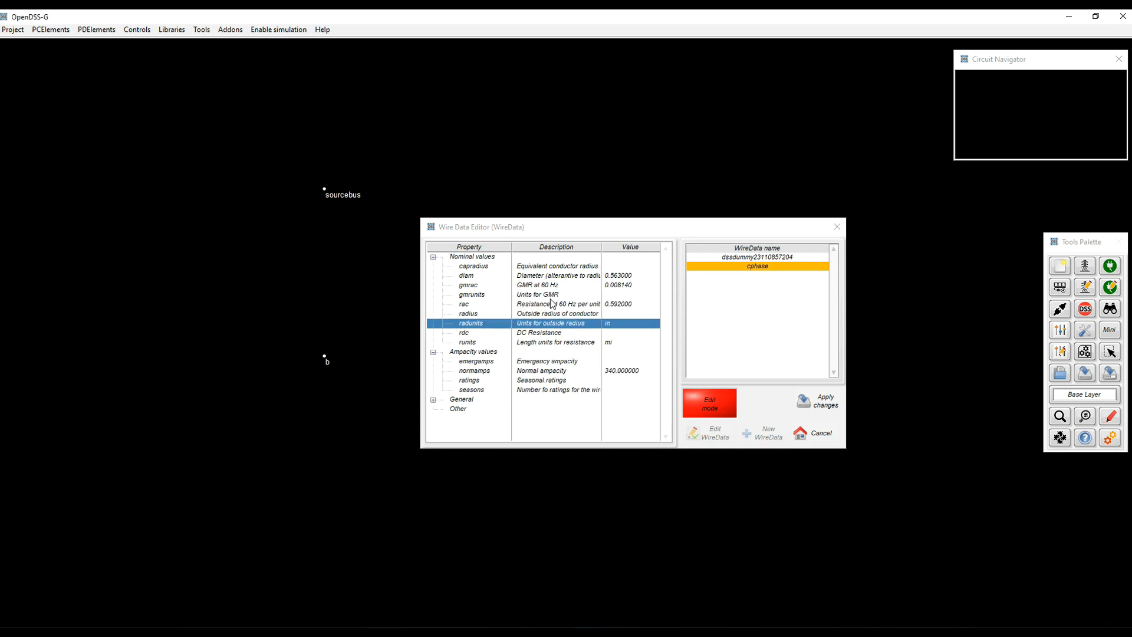
- Set the cNeutral wire's GMR units (gmrunits) to ft and apply the new wire definition
double_click(546, 295)
left_click(575, 334)
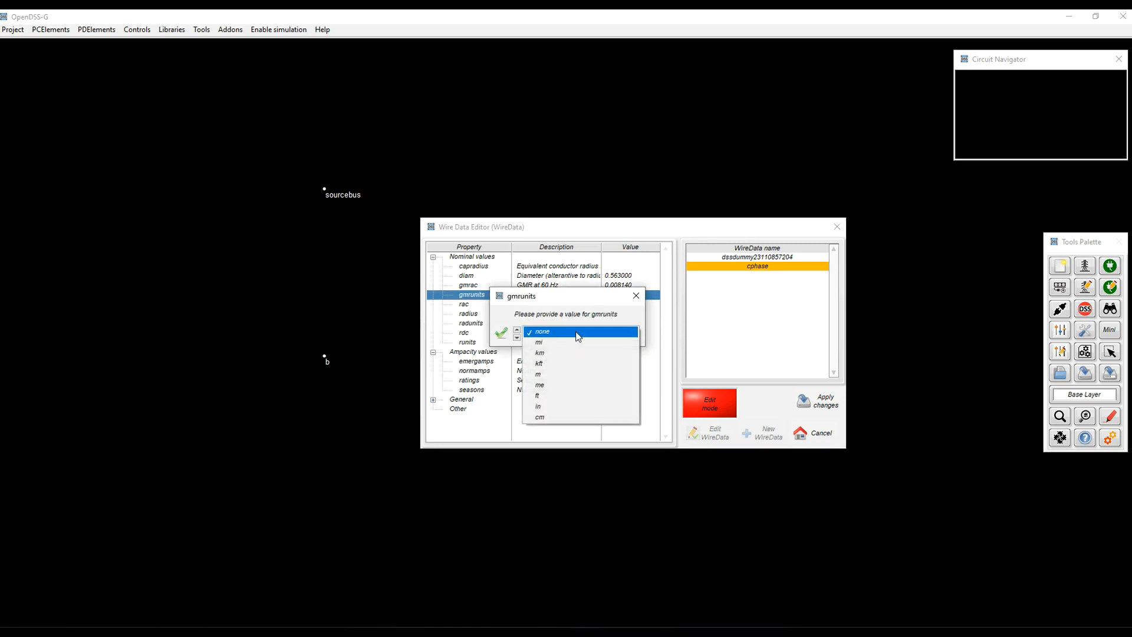
left_click(550, 394)
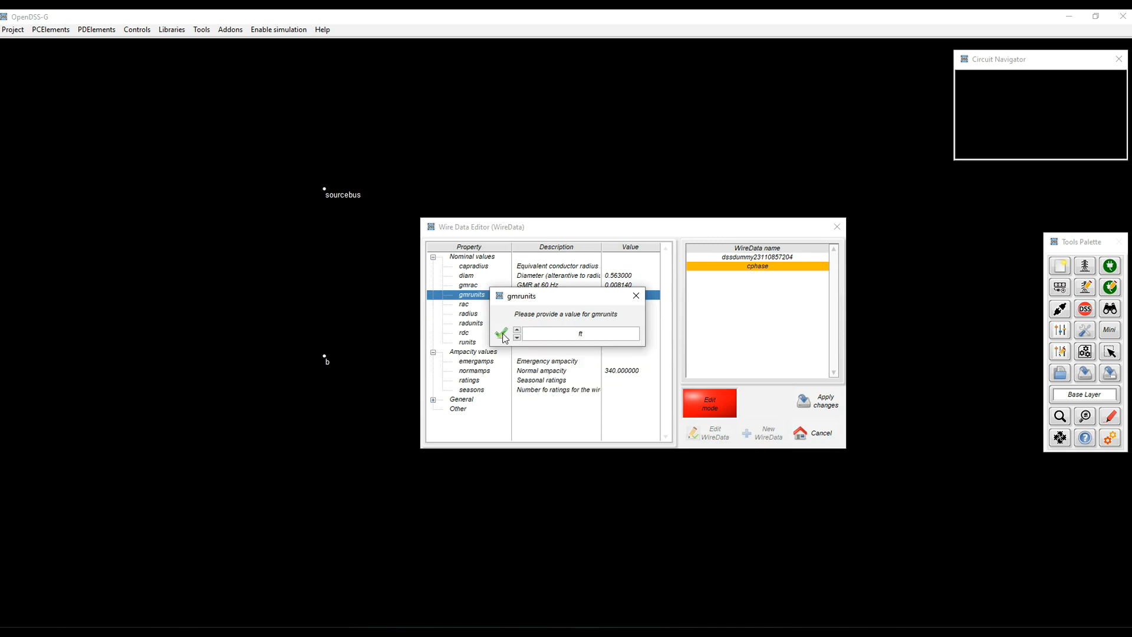
left_click(501, 334)
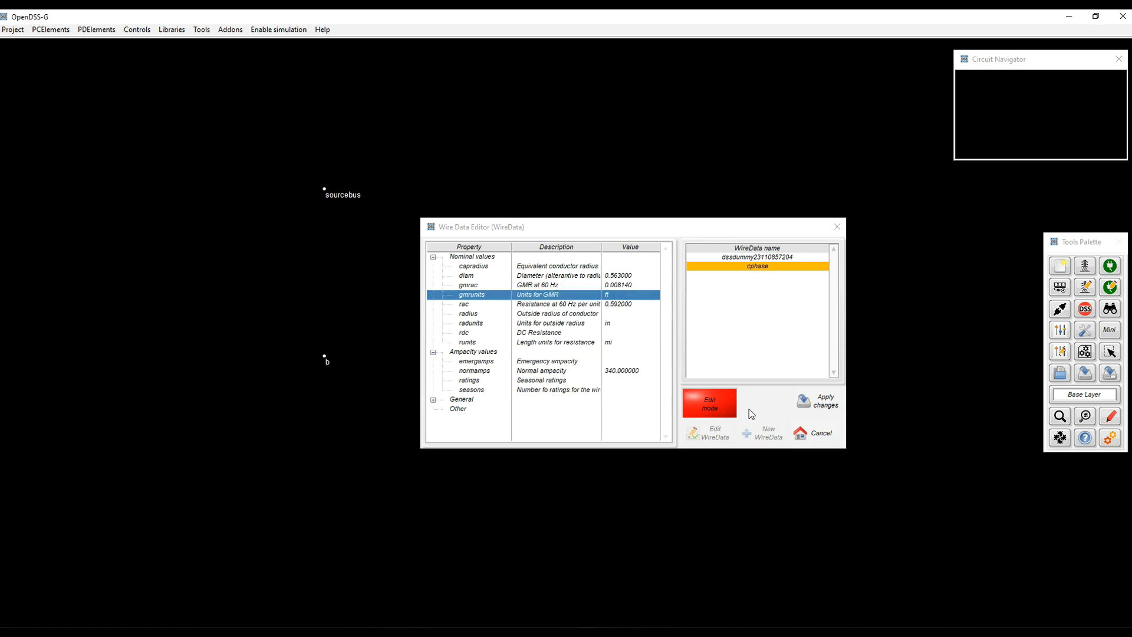
left_click(821, 404)
- Review the saved cphase and cneutral wire definitions and close the wire data editor
left_click(759, 267)
left_click(762, 276)
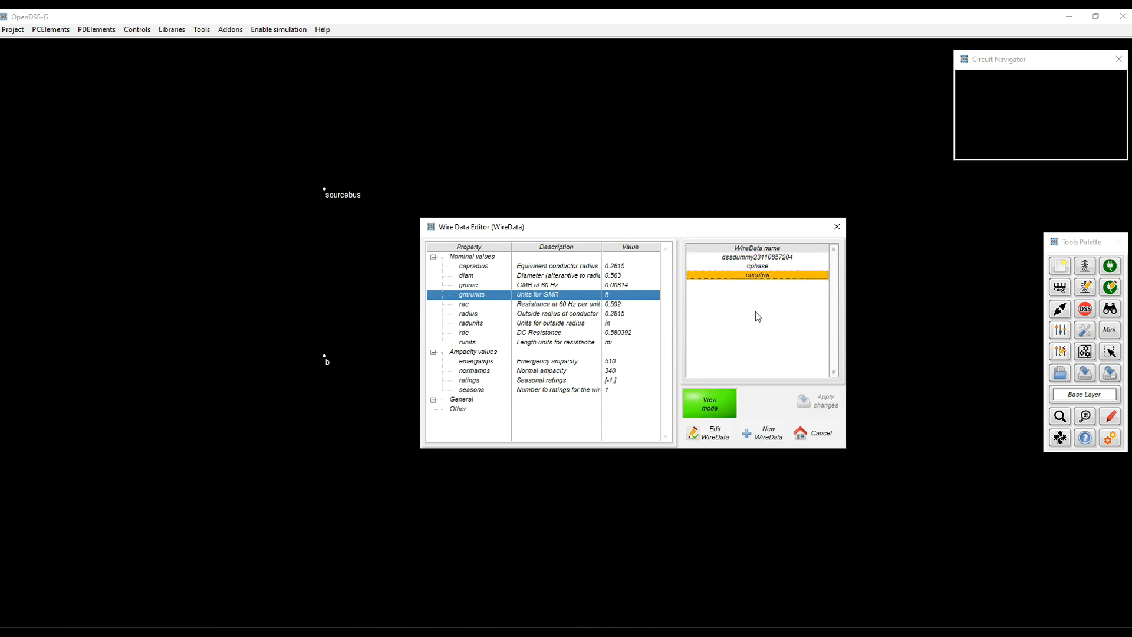
left_click(824, 435)
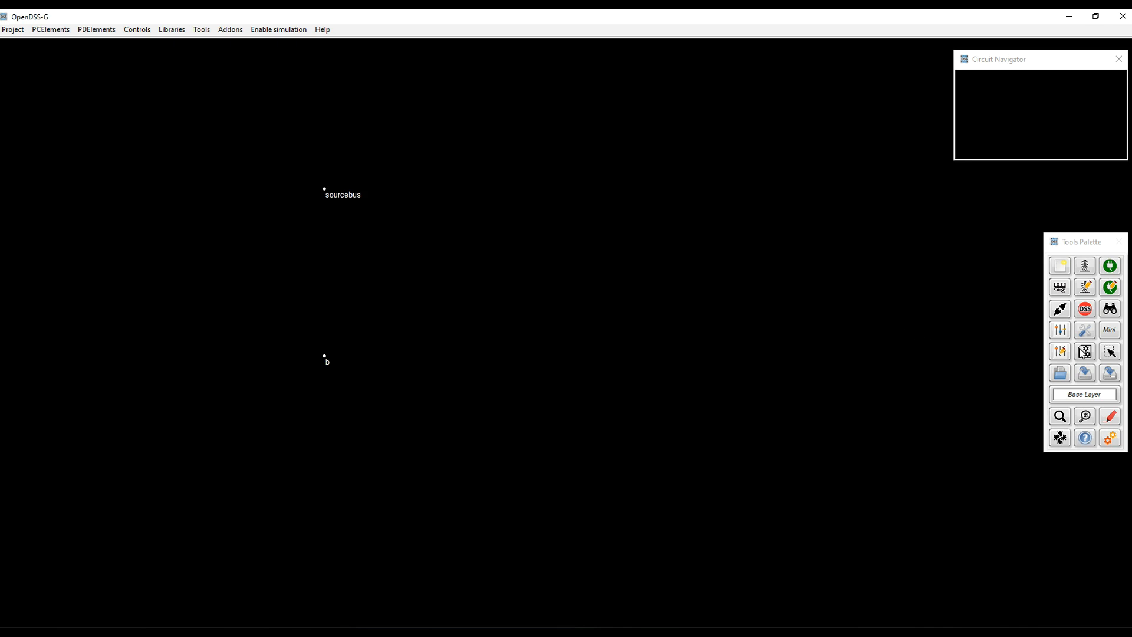
- Create a new line spacing definition named pole
left_click(1086, 333)
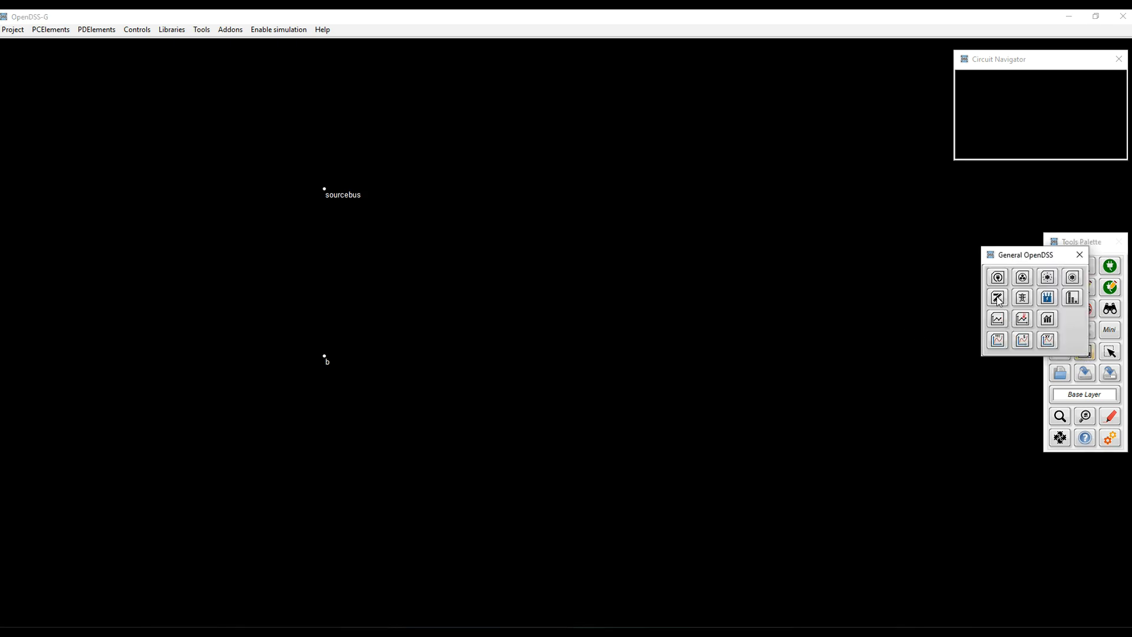
left_click(997, 298)
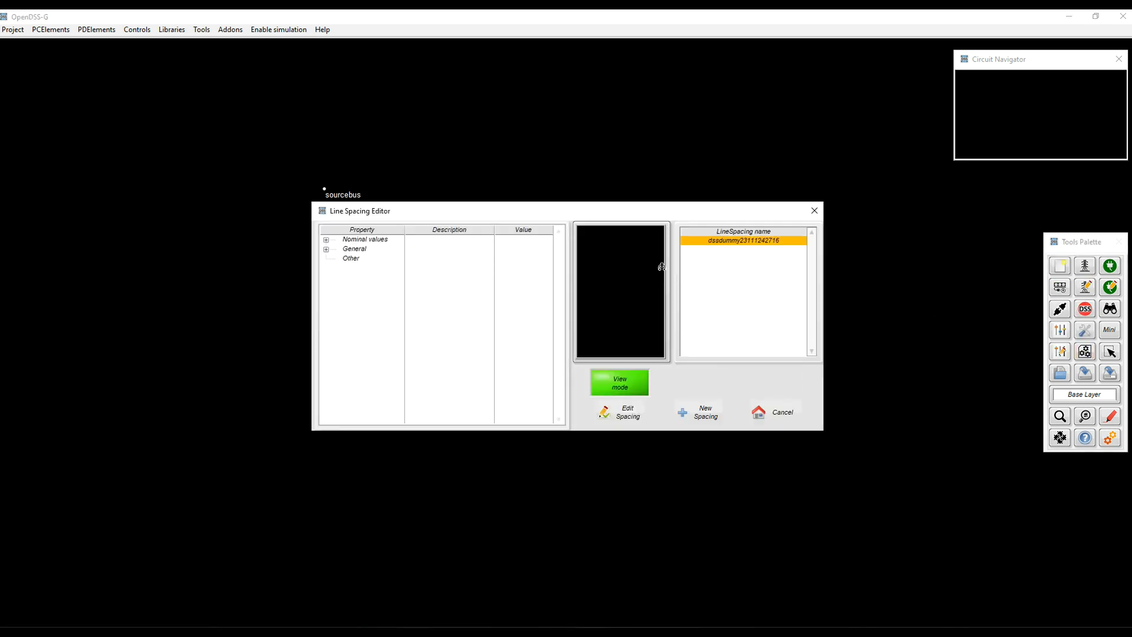
left_click_drag(618, 210, 716, 257)
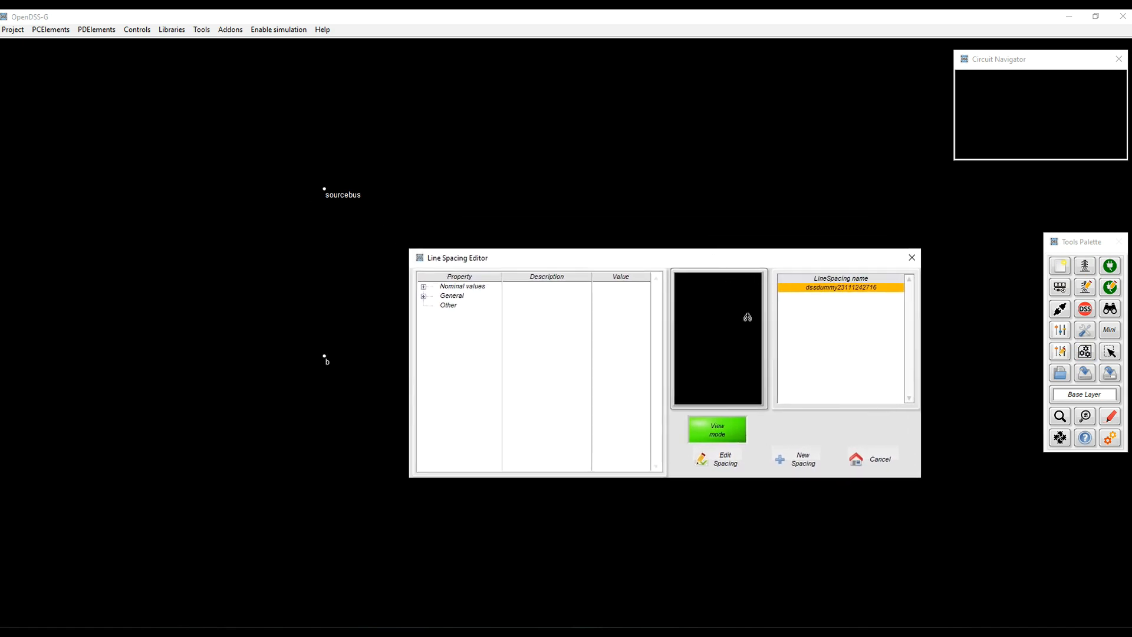
left_click(798, 464)
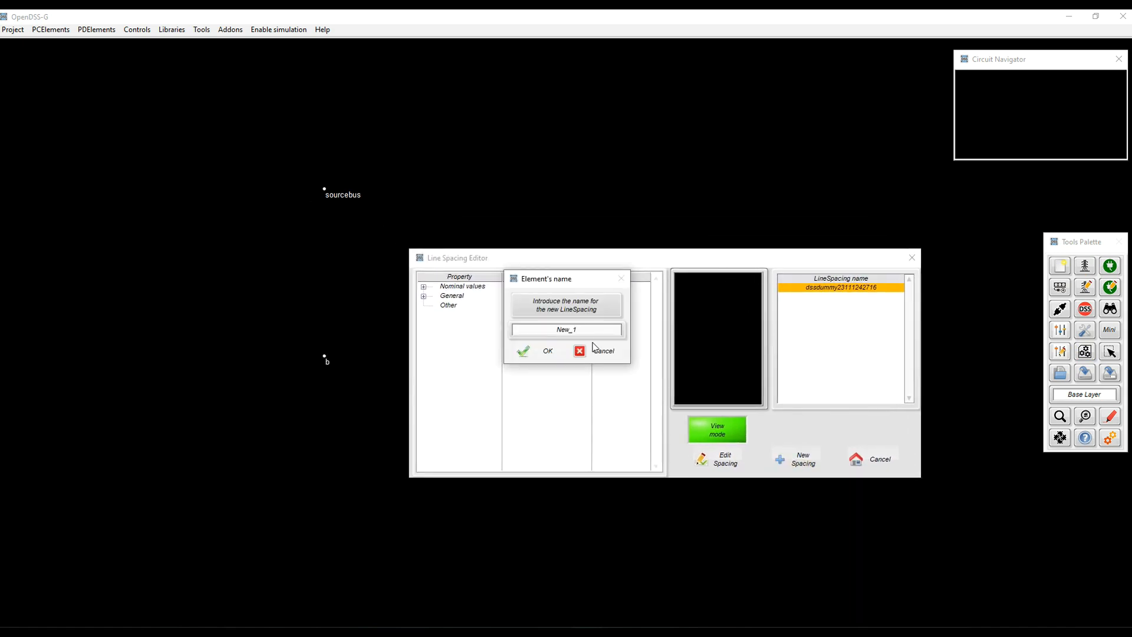
double_click(575, 328)
type("Test")
left_click(541, 355)
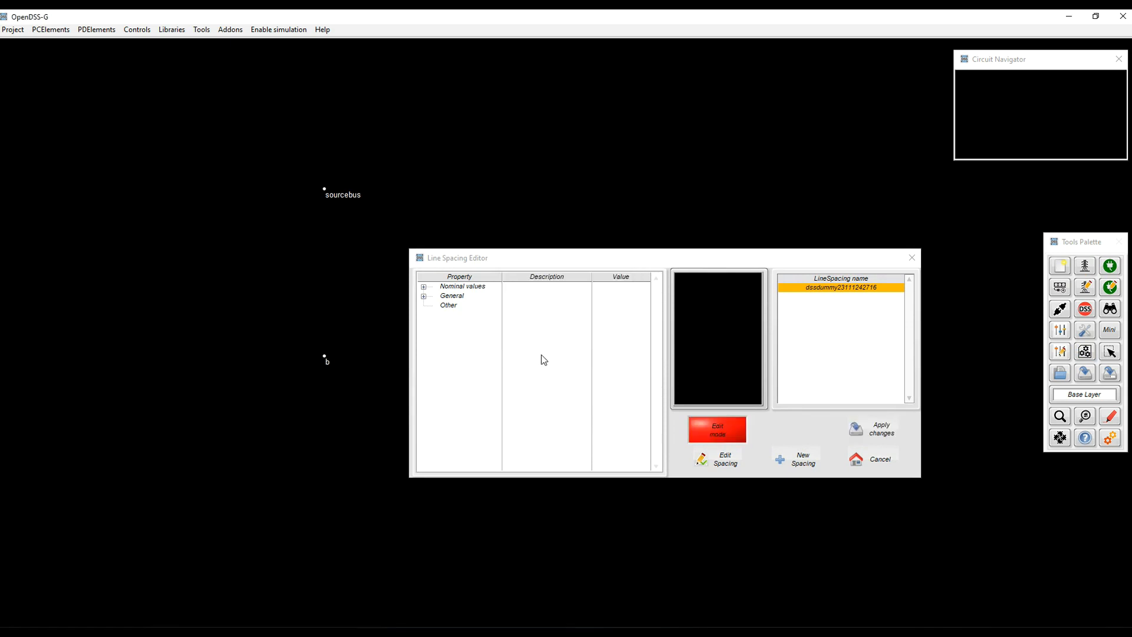
- Set the pole spacing's number of wires (nconds) to 4 and its retained phases (nphases) to 3
left_click(424, 287)
double_click(545, 306)
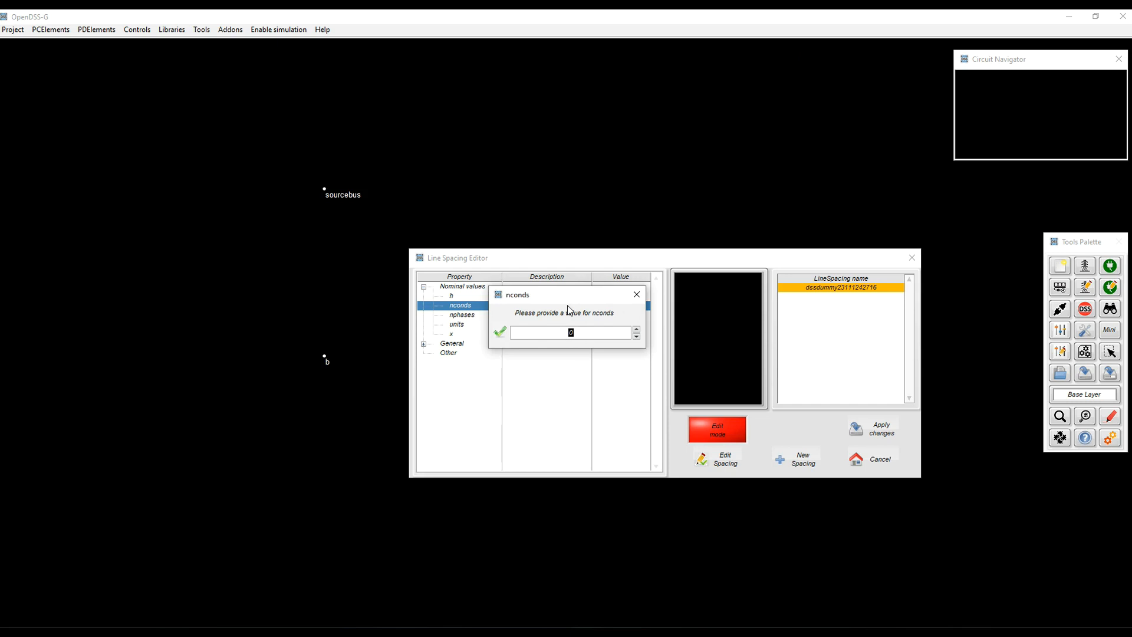
type("4")
left_click(501, 332)
double_click(473, 316)
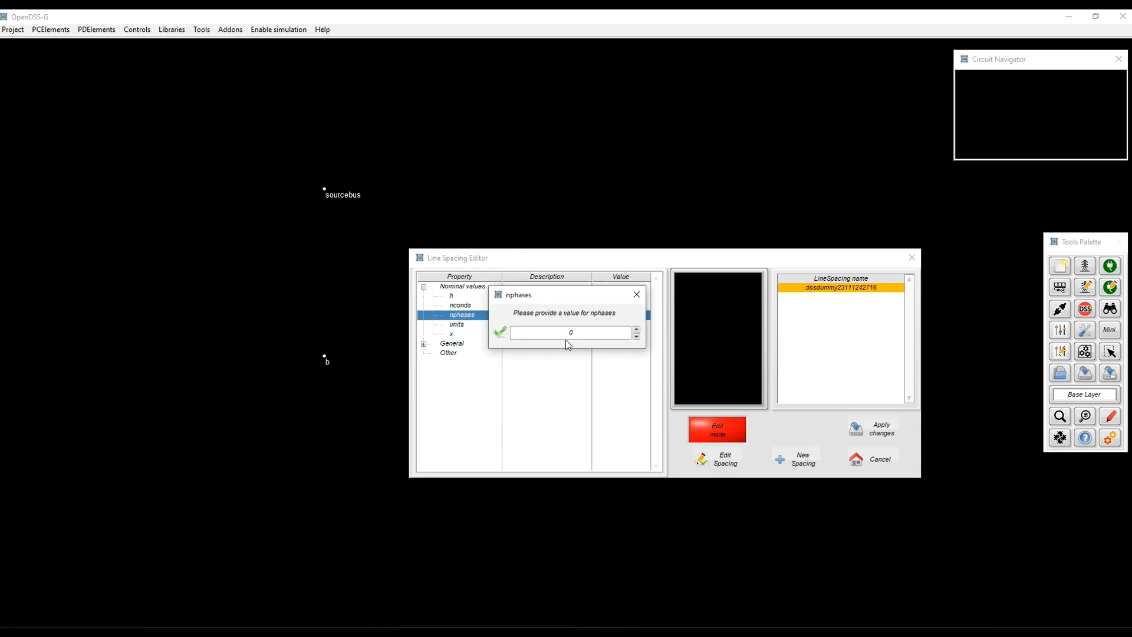
type("3")
left_click(500, 332)
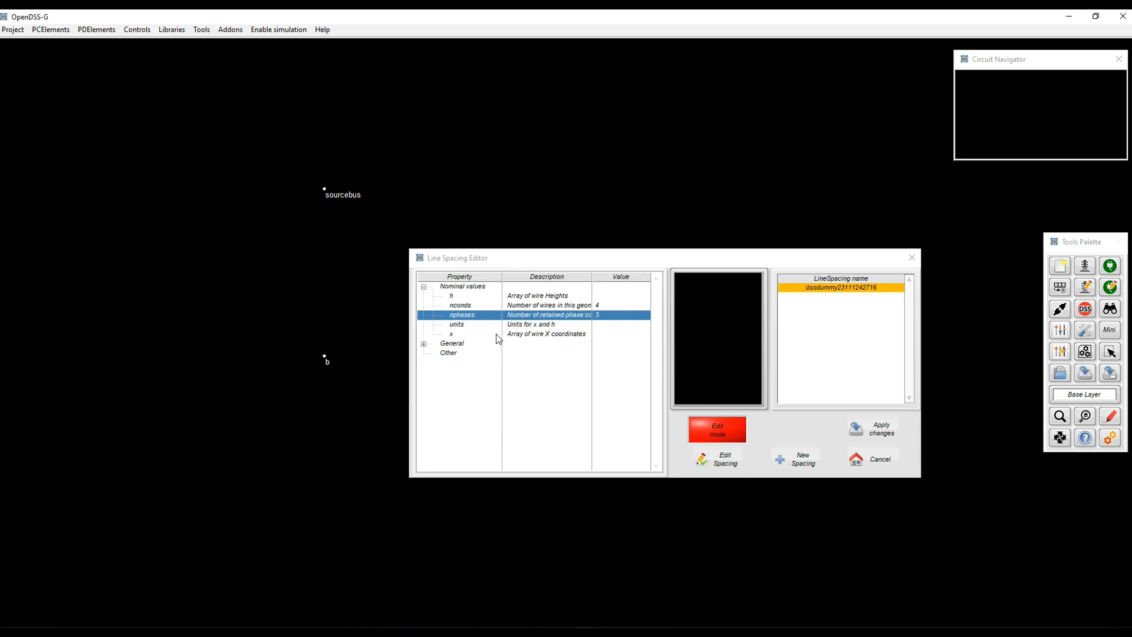
- Set the pole spacing's units for x and h to ft
double_click(543, 324)
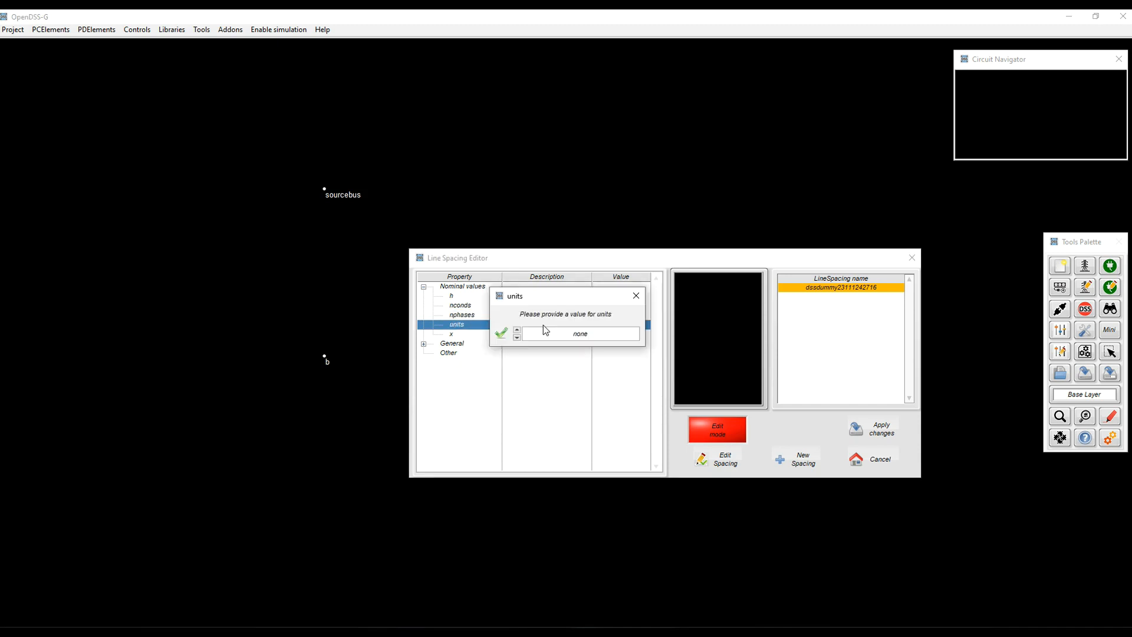
left_click(594, 337)
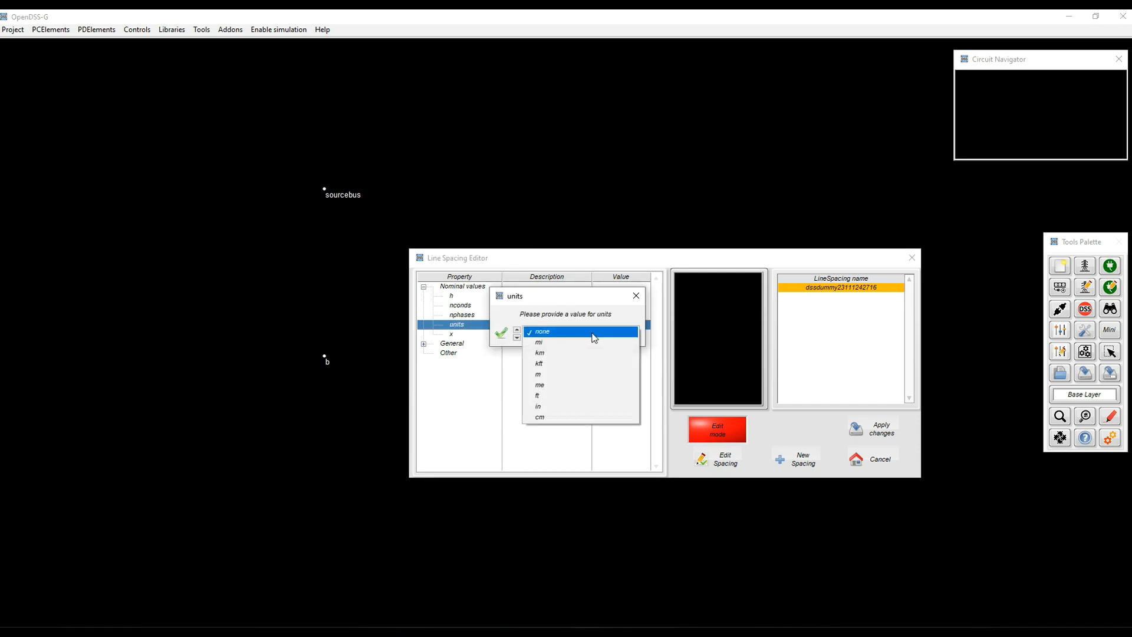
left_click(590, 397)
left_click(501, 333)
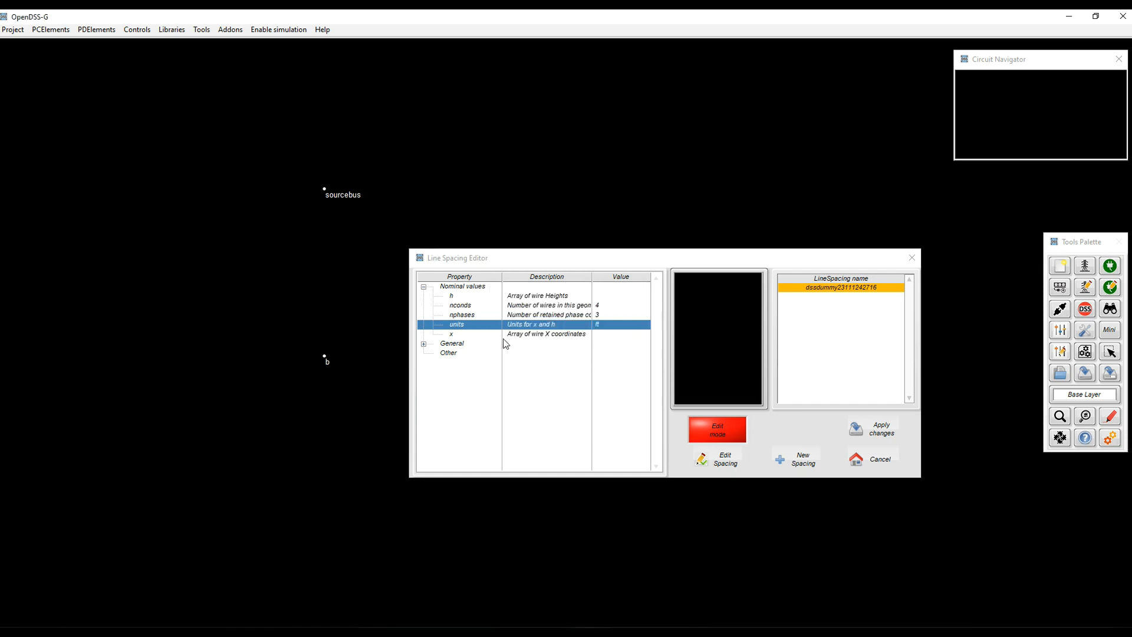
- Set the pole spacing's wire X coordinates to -4, -1.5, 3 and 0
double_click(553, 333)
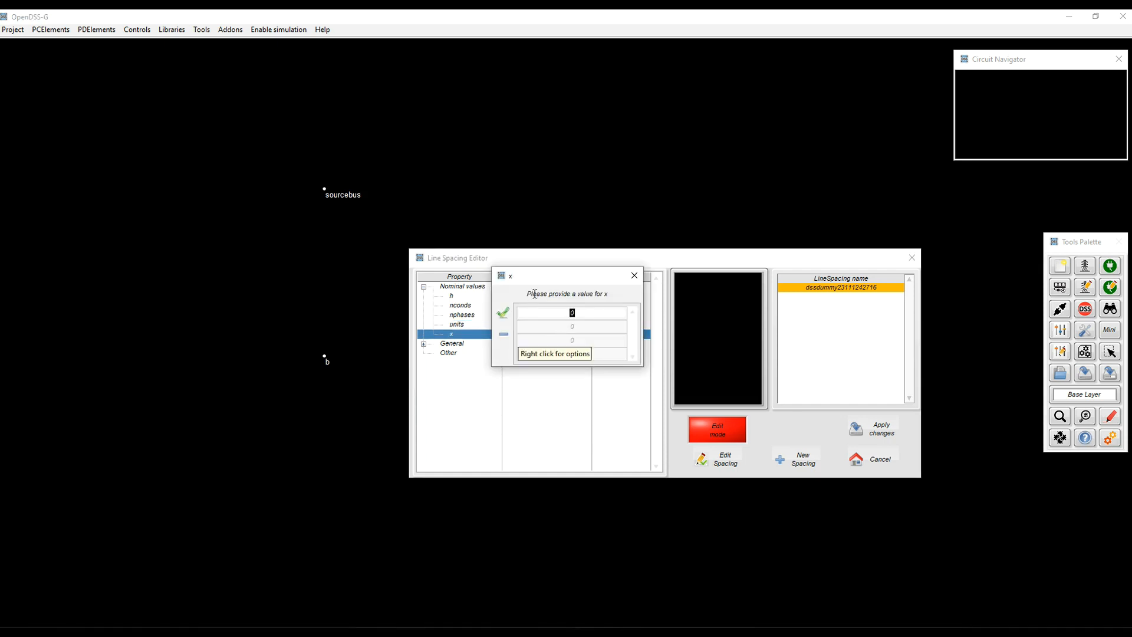
key("Tab")
type("-1.5")
key("Tab")
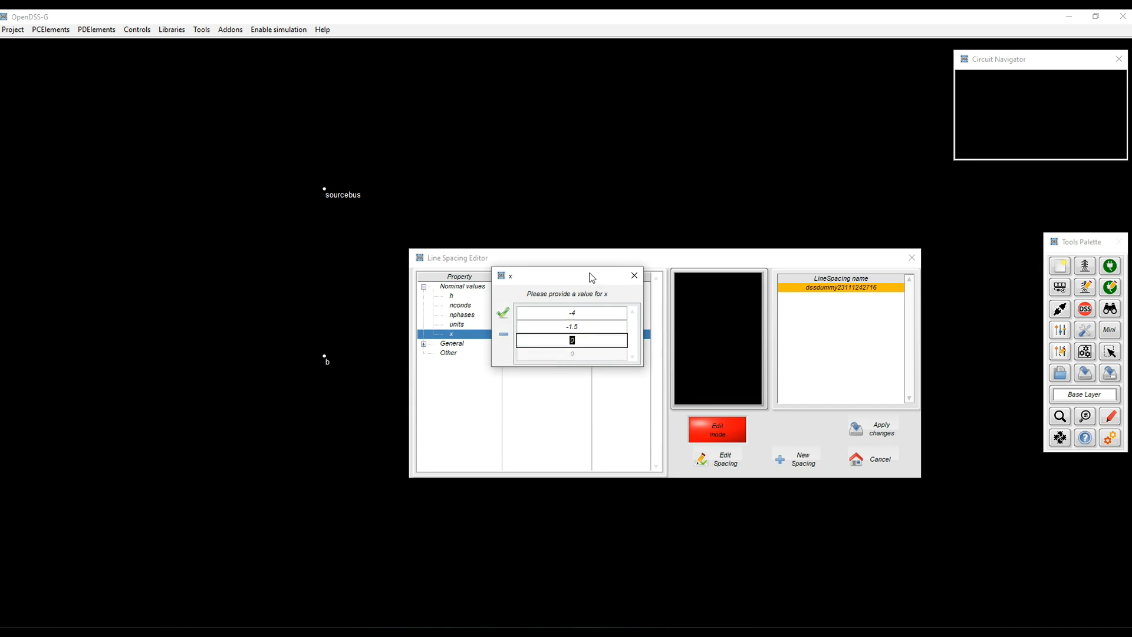
key("Tab")
left_click(502, 315)
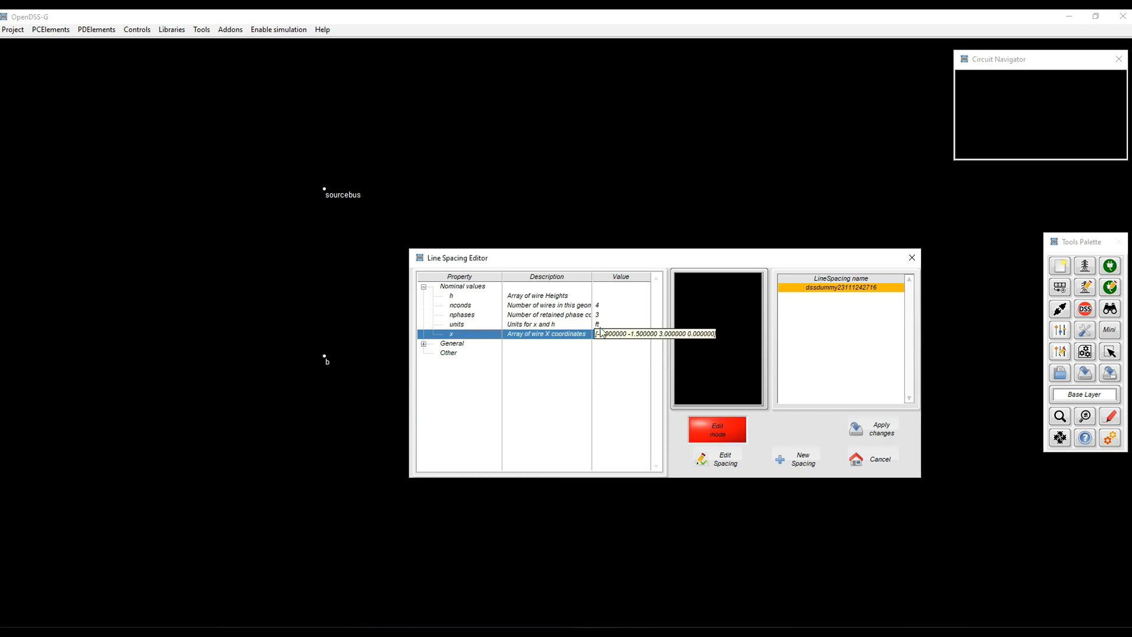
- Enter the pole spacing's wire heights (h) as 29, 29, 29 and 25, then apply the changes and select the saved spacing
left_click(538, 298)
double_click(537, 298)
type("29")
key("Tab")
type("29")
key("Tab")
type("29")
key("Tab")
type("25")
key("Tab")
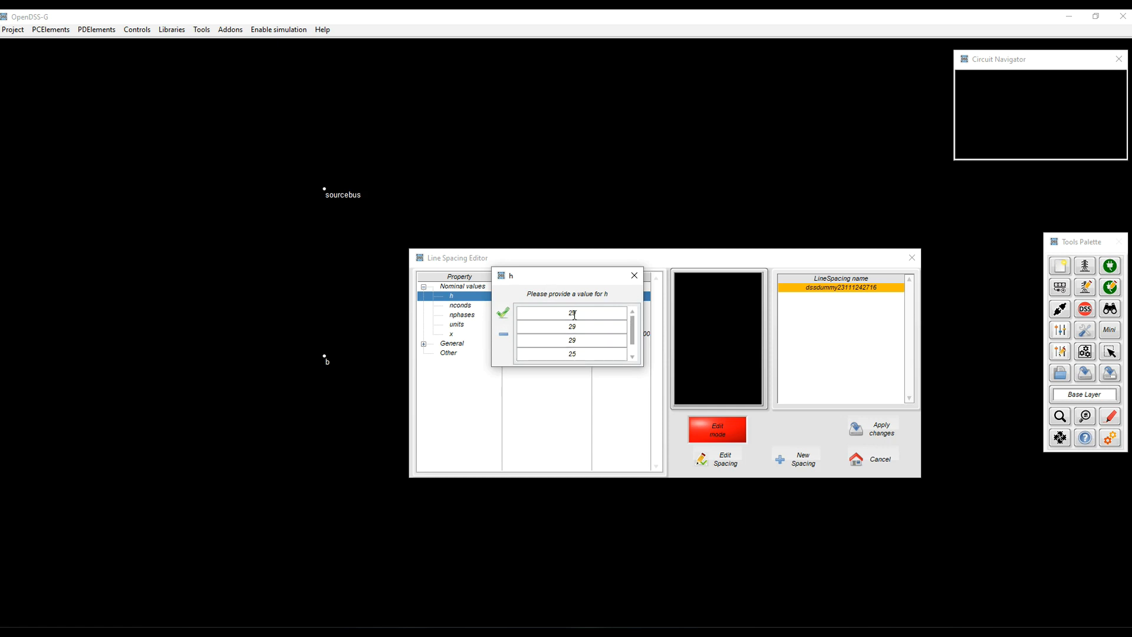
left_click(505, 315)
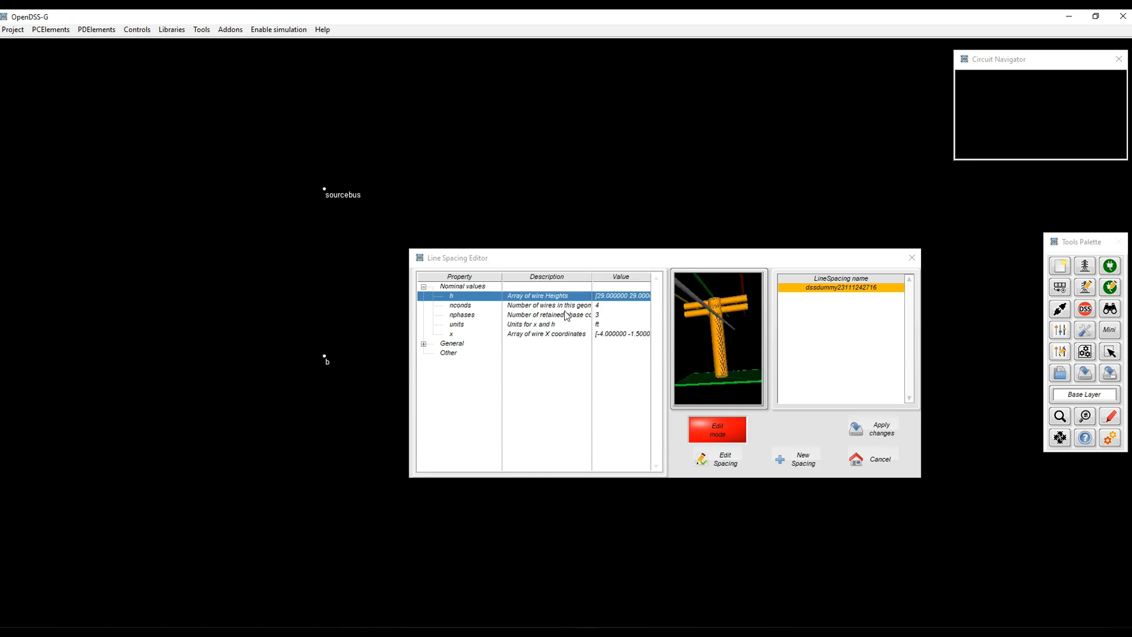
left_click(887, 435)
left_click(840, 296)
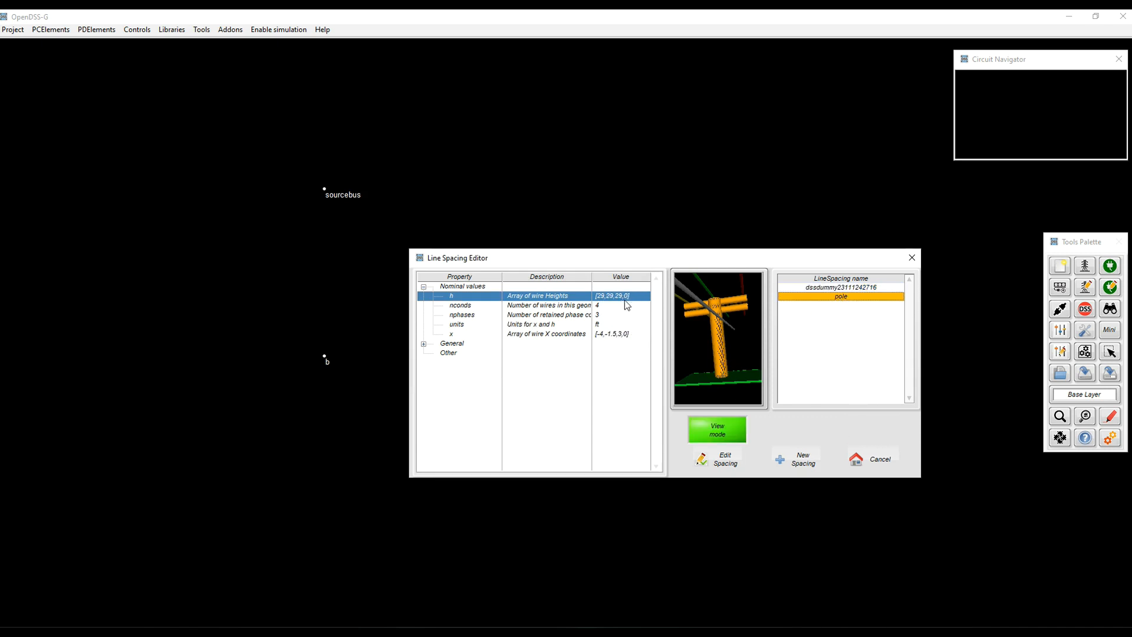
- Edit the saved pole spacing to set its fourth wire height to 25 and apply the change
left_click(720, 460)
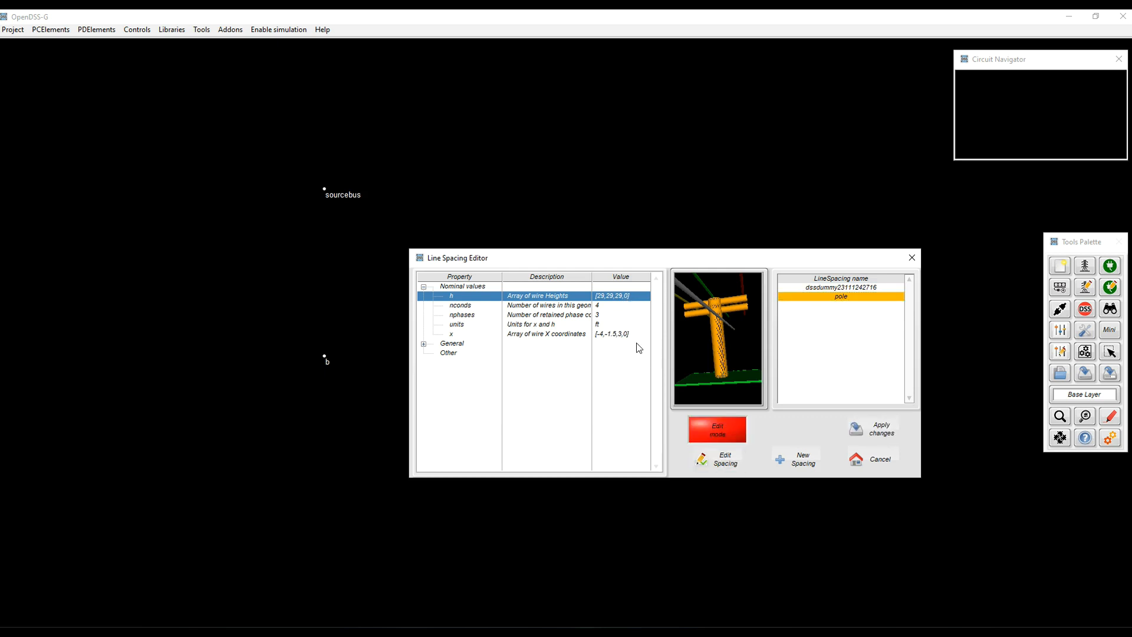
double_click(609, 289)
left_click(424, 287)
double_click(601, 296)
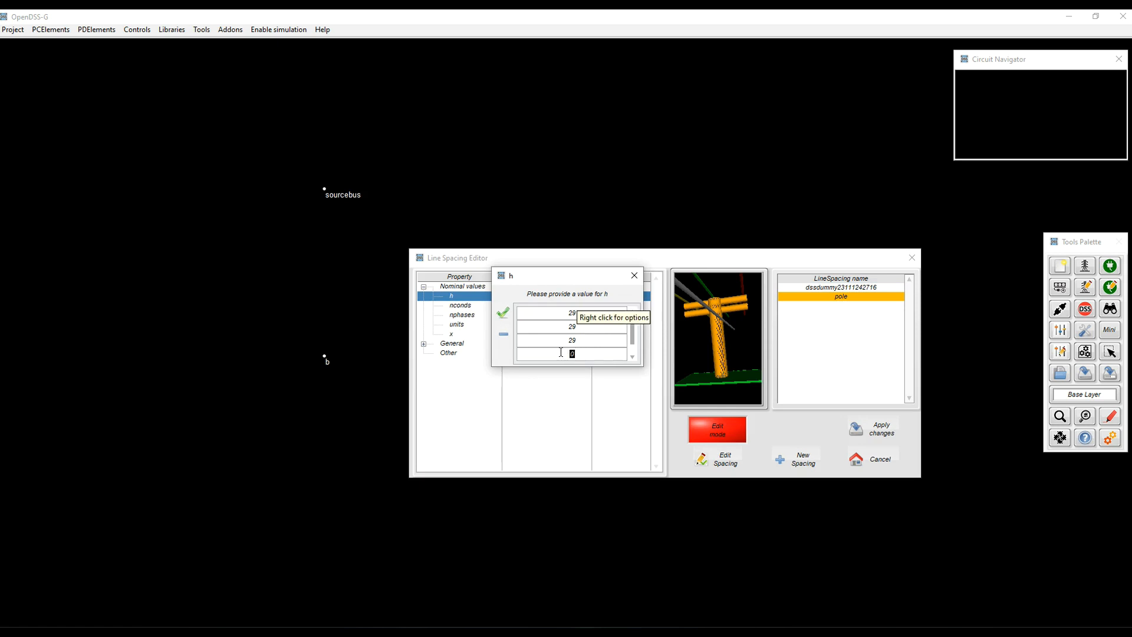
left_click(504, 312)
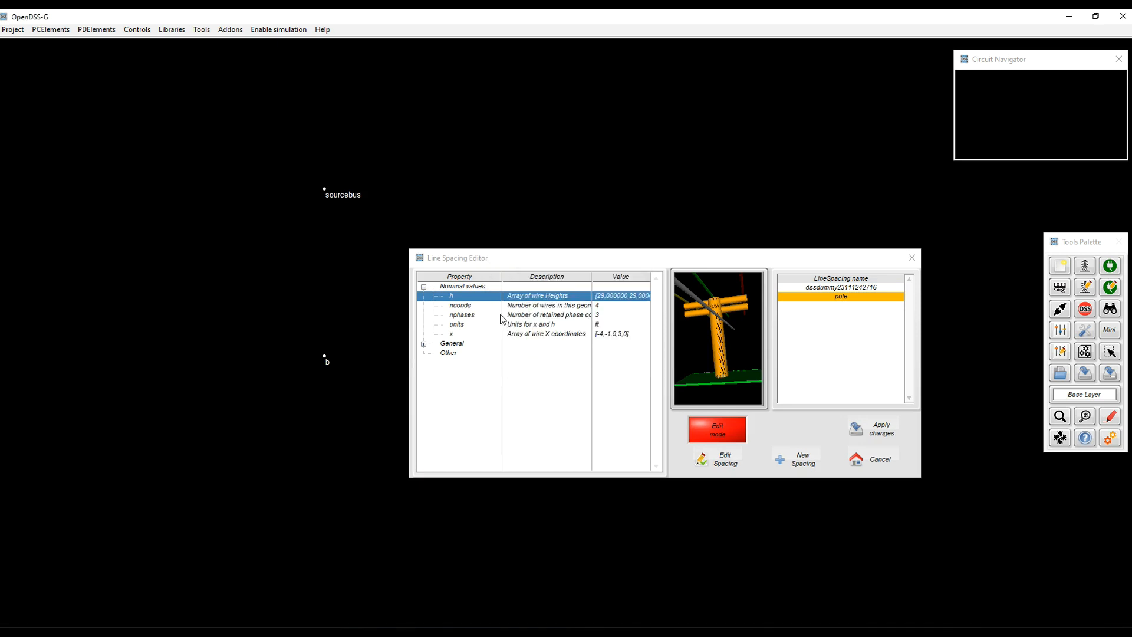
left_click(866, 433)
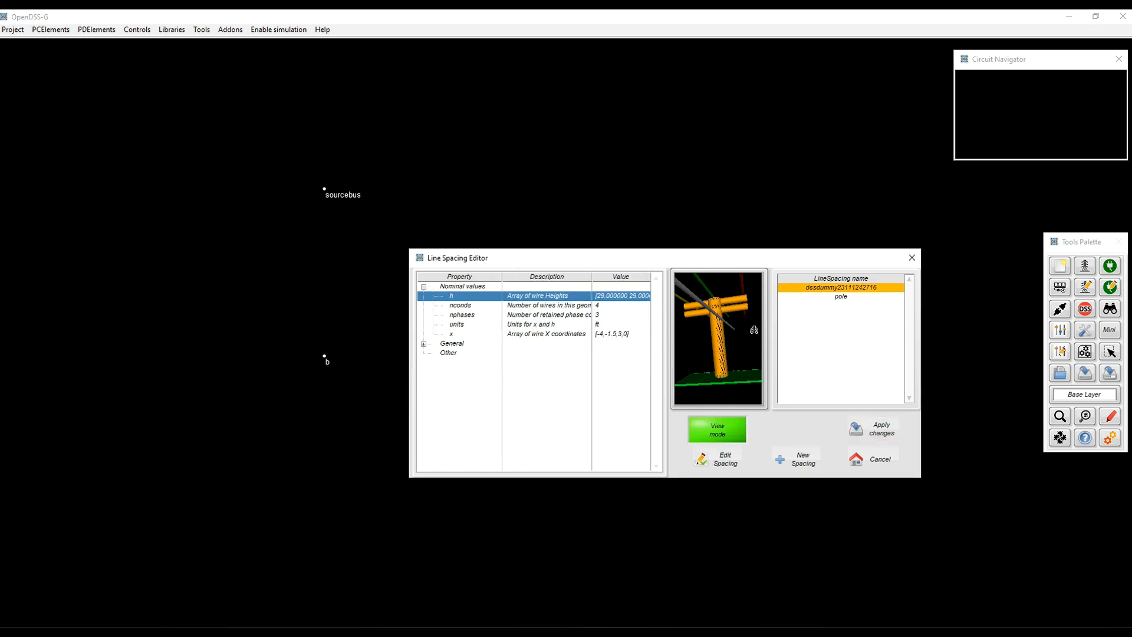
left_click(841, 296)
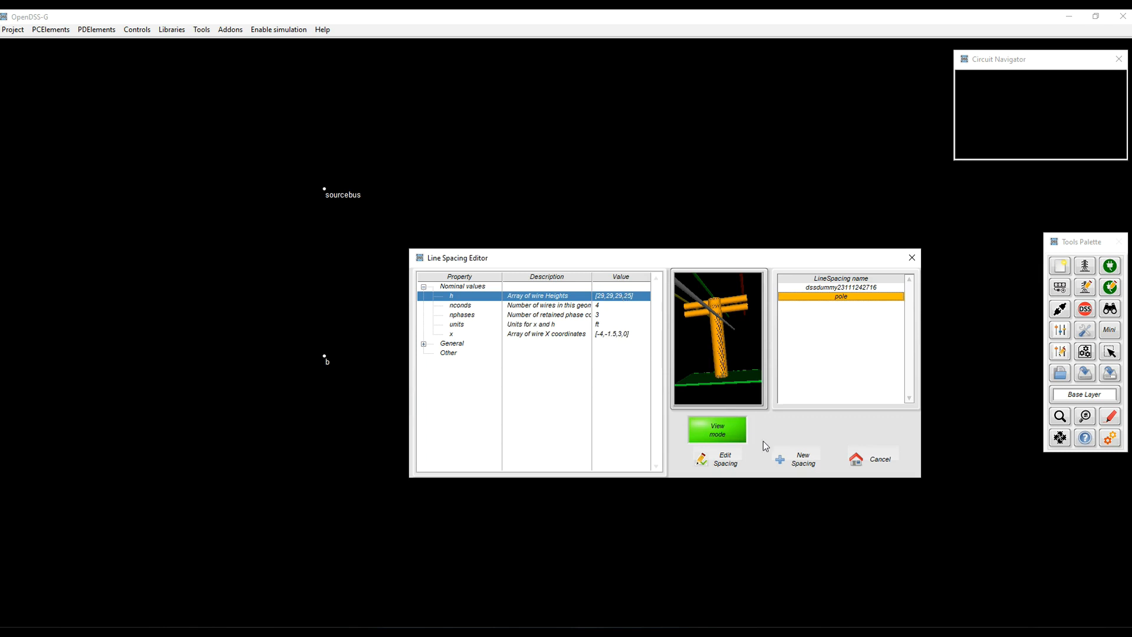
- Inspect the pole spacing's 3D preview and close the line spacing editor
left_click(845, 288)
left_click(844, 298)
left_click_drag(712, 334, 723, 367)
left_click(886, 461)
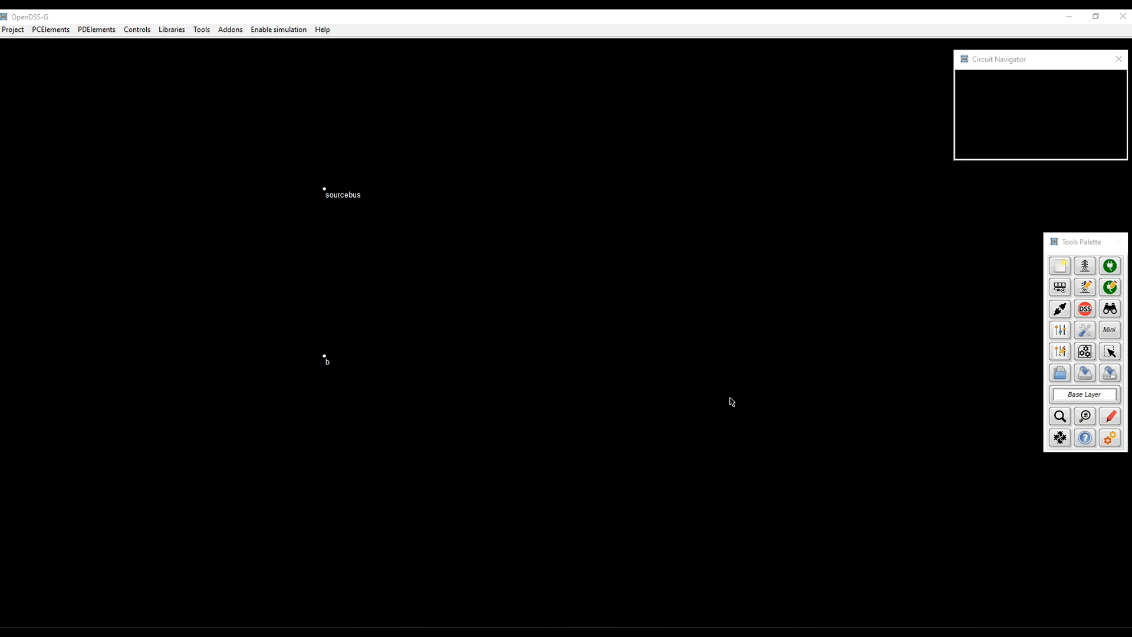
- Create a new line geometry named Pole in the line geometry editor, with its nominal values expanded
left_click(1088, 352)
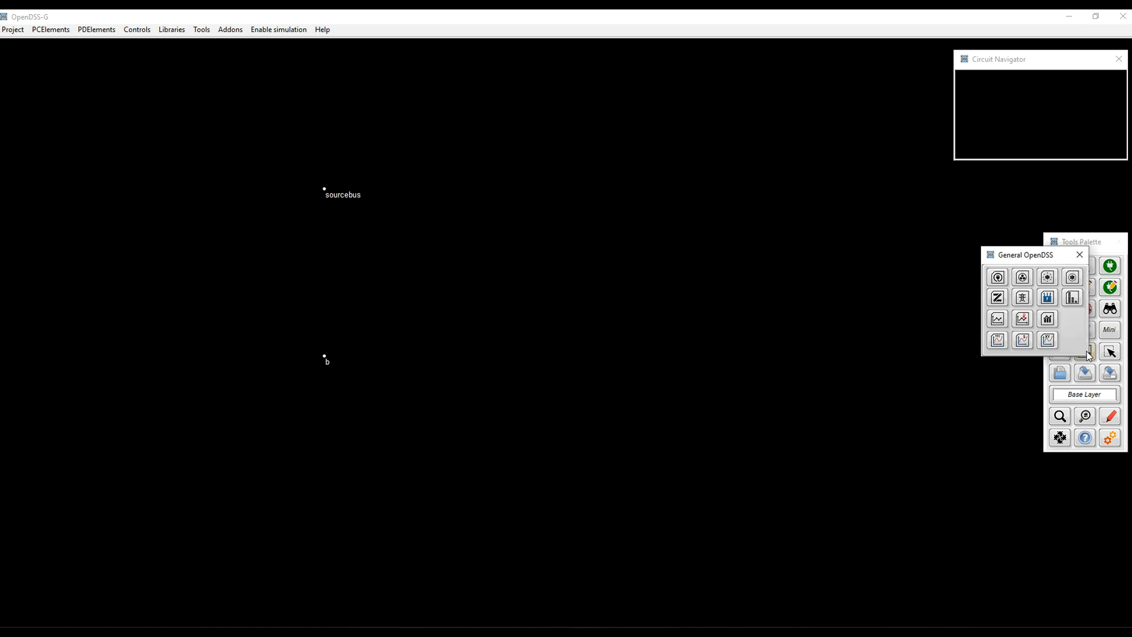
left_click(1023, 277)
left_click_drag(626, 210, 710, 225)
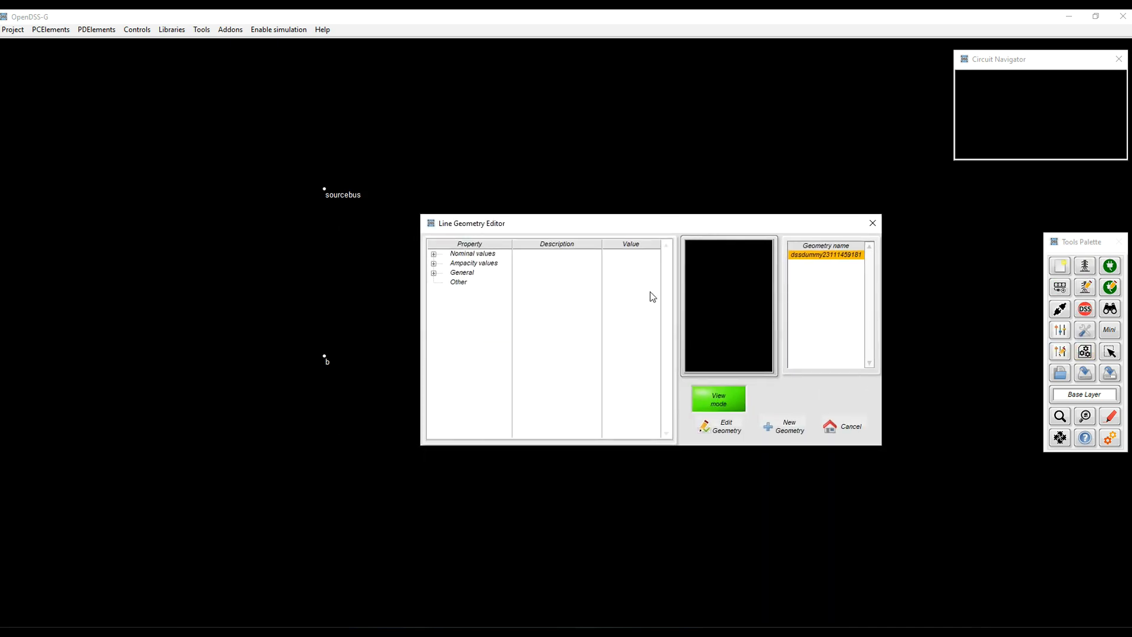
left_click(434, 254)
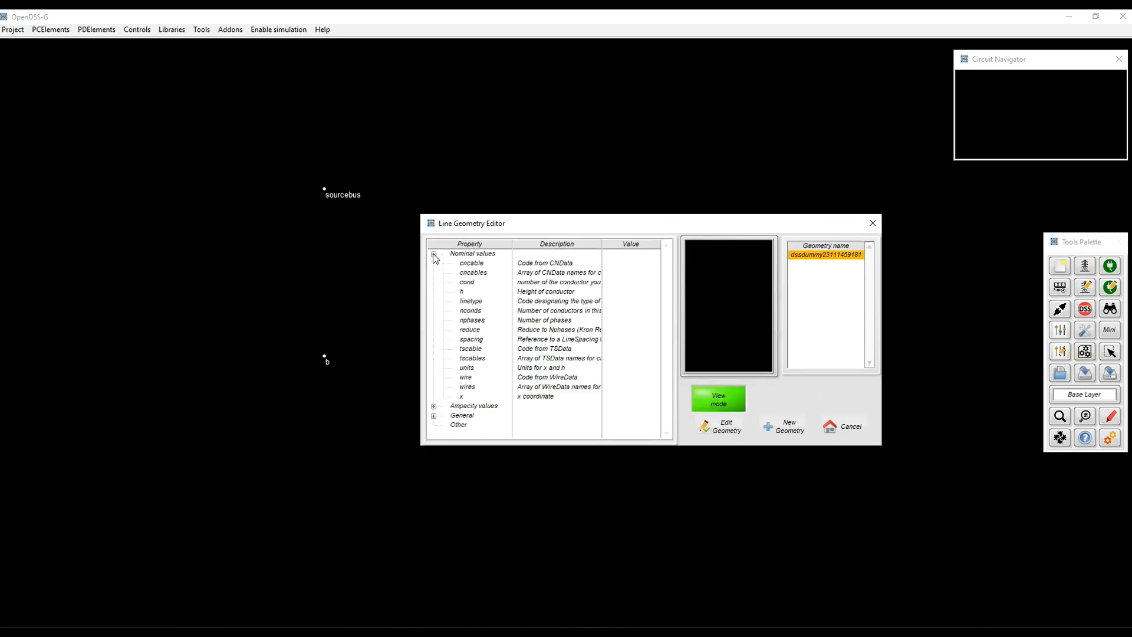
left_click(543, 312)
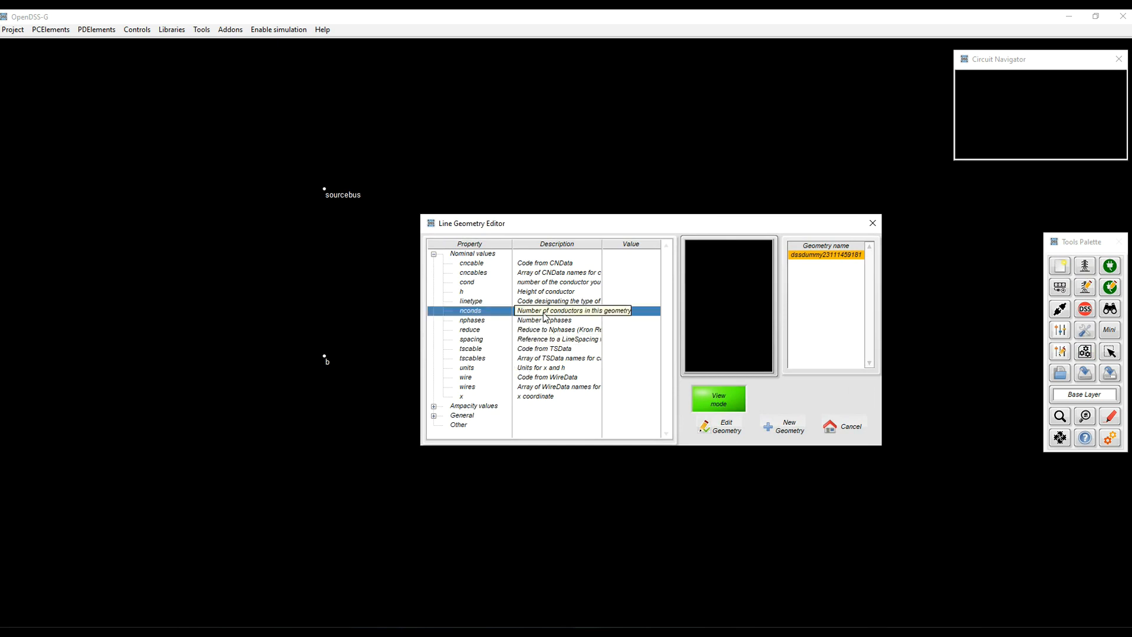
left_click(651, 354)
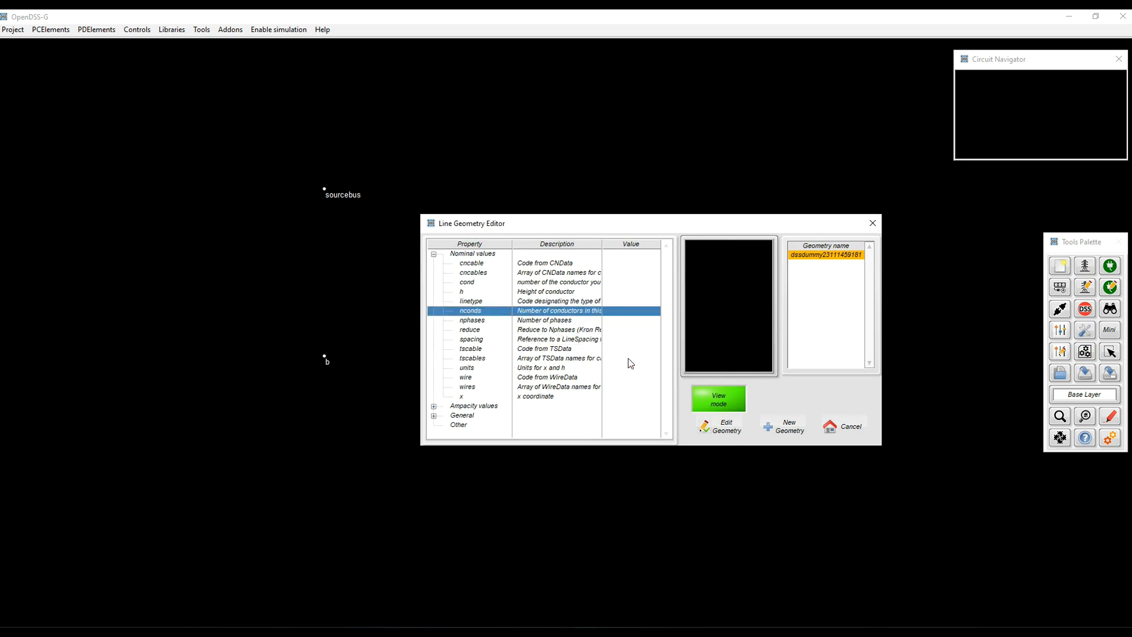
left_click(783, 429)
type("Pole")
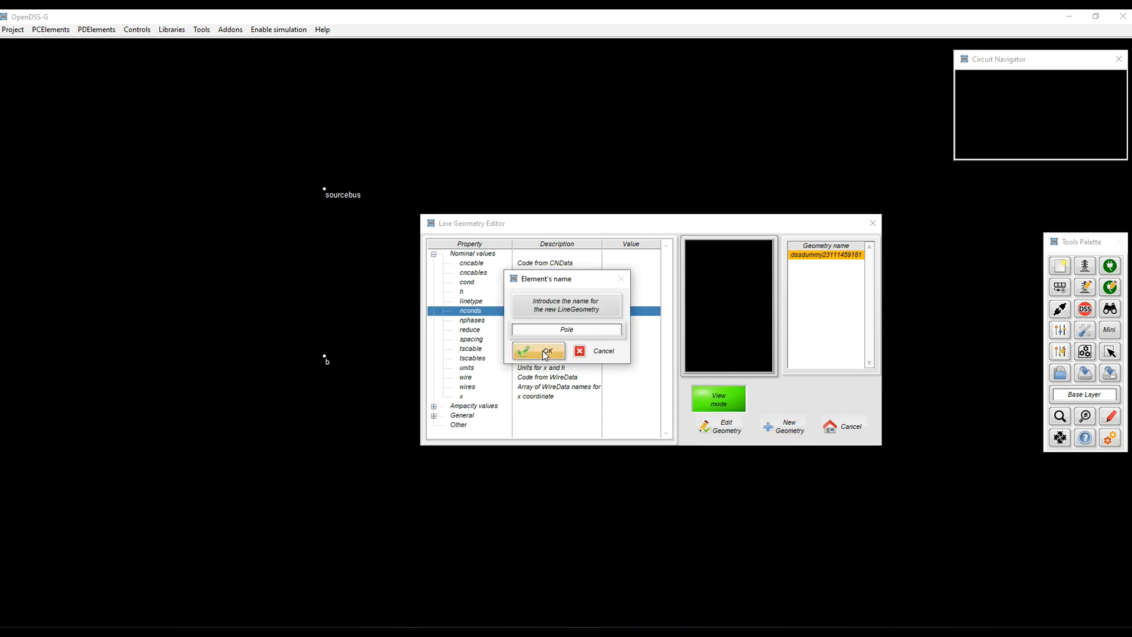
left_click(542, 353)
- Set the Pole geometry's number of conductors (nconds) to 4
double_click(522, 311)
type("4")
left_click(500, 332)
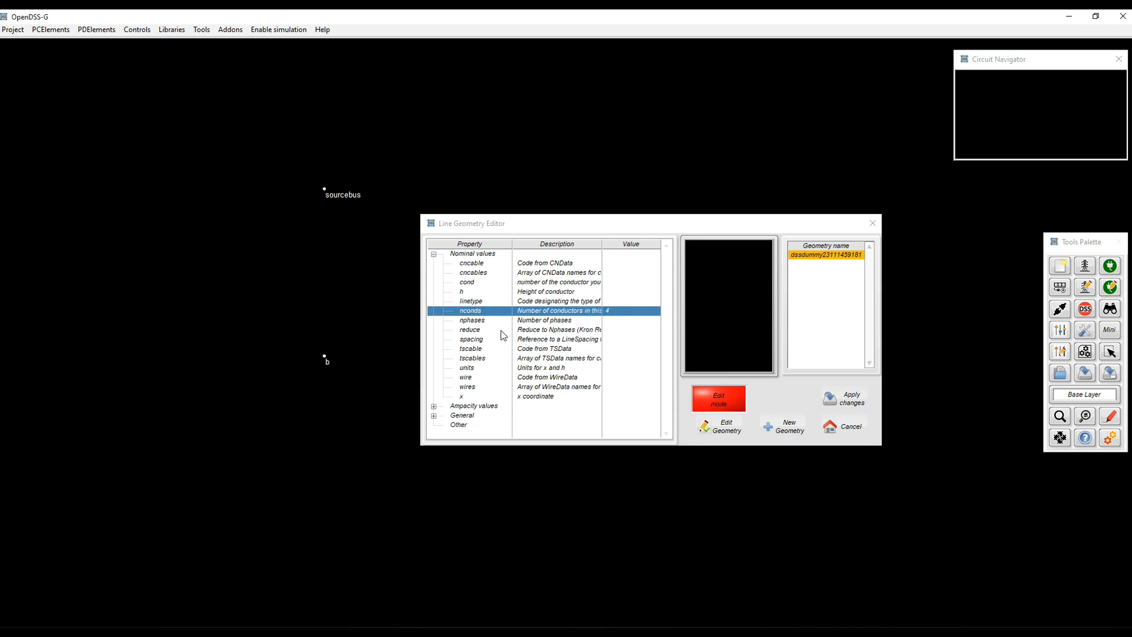
- Assign the pole line spacing to the new geometry's spacing property
double_click(549, 339)
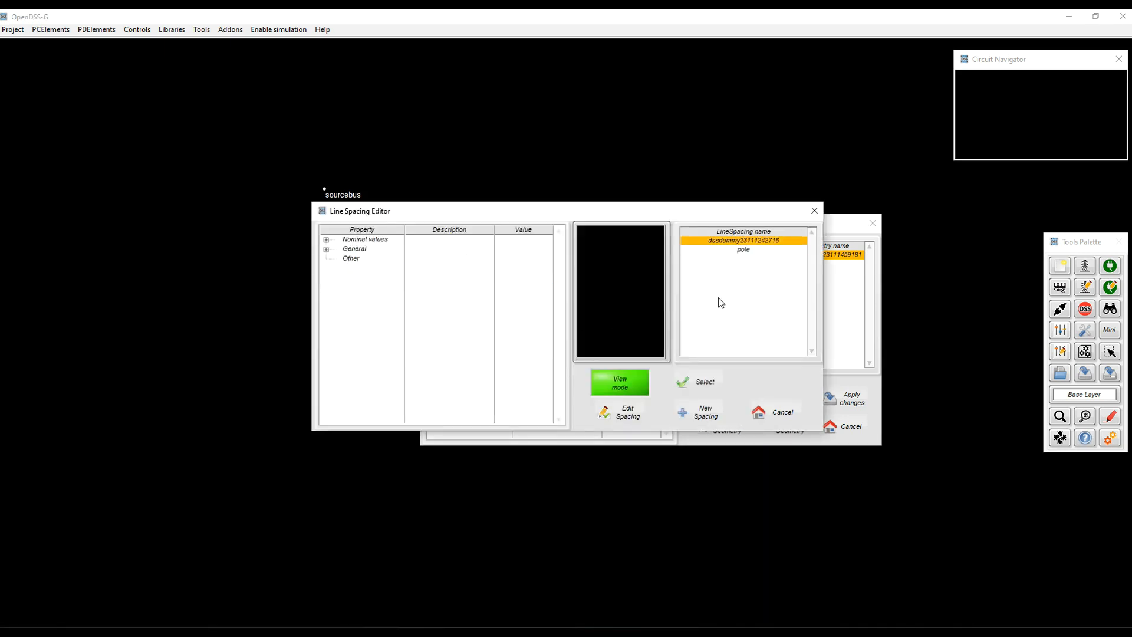
left_click(748, 250)
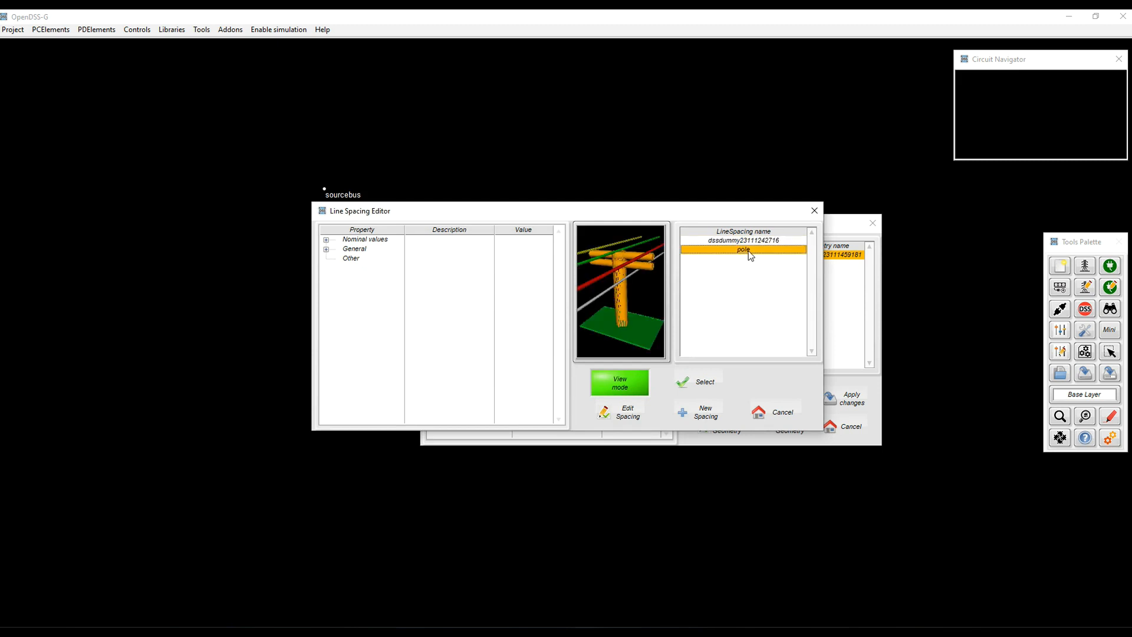
left_click(700, 384)
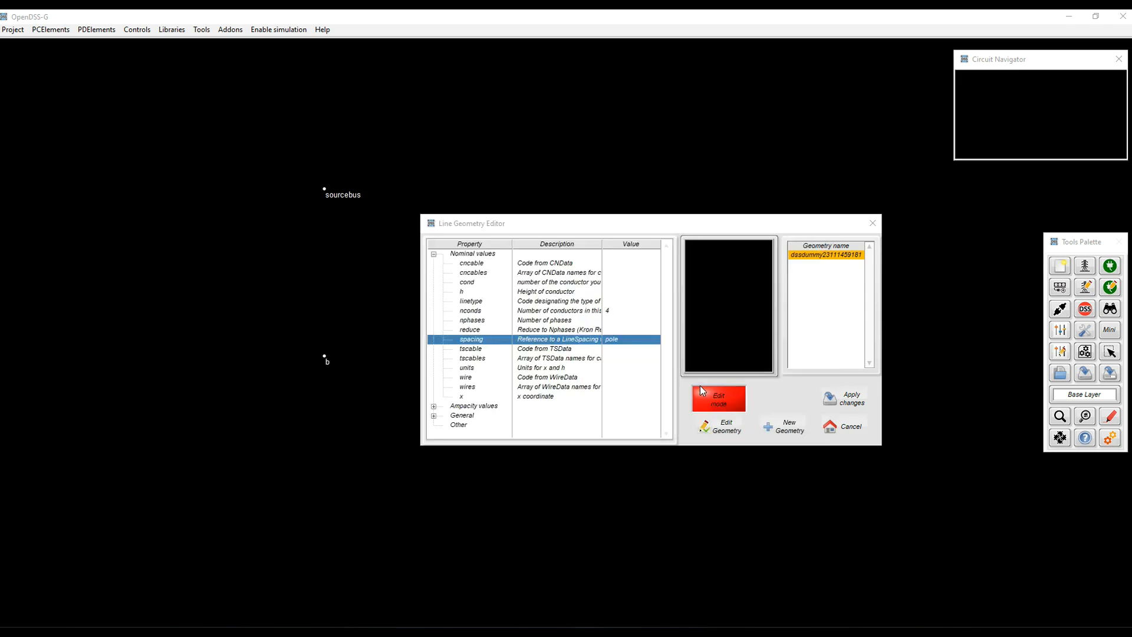
- Open the geometry's wires list and assign the cphase wire data to the first three conductors
double_click(563, 388)
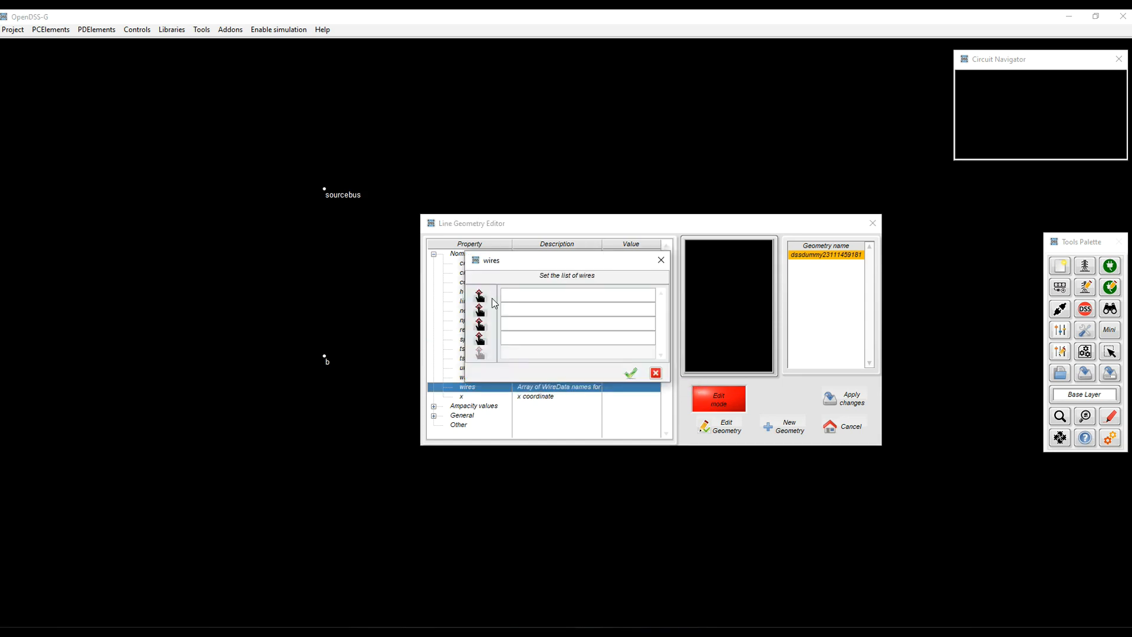
left_click(480, 296)
left_click(702, 250)
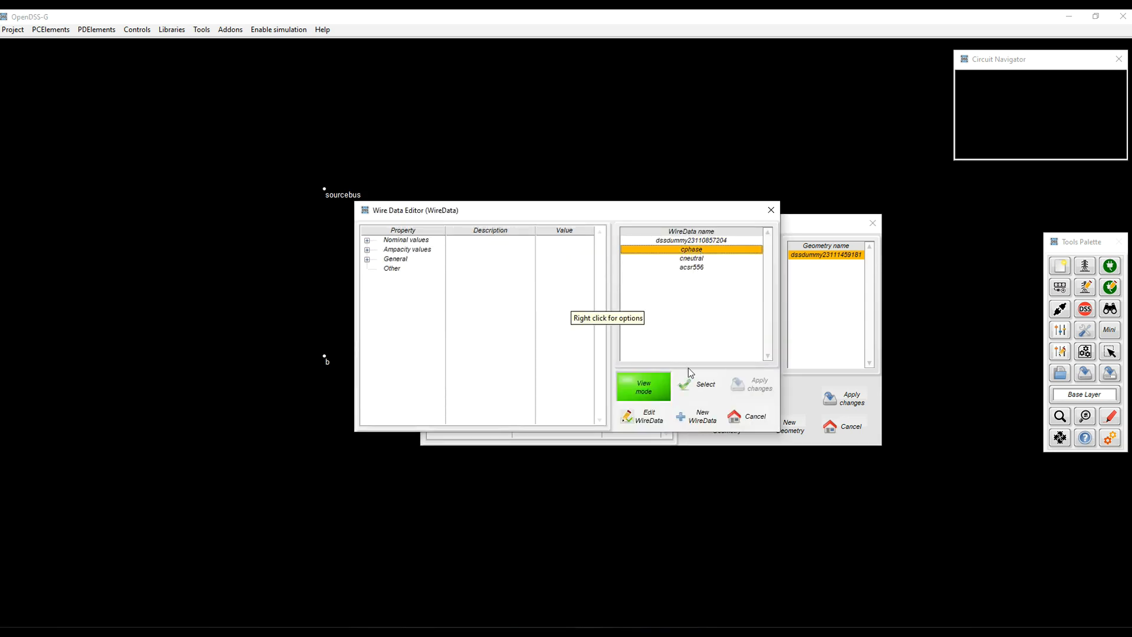
left_click(695, 392)
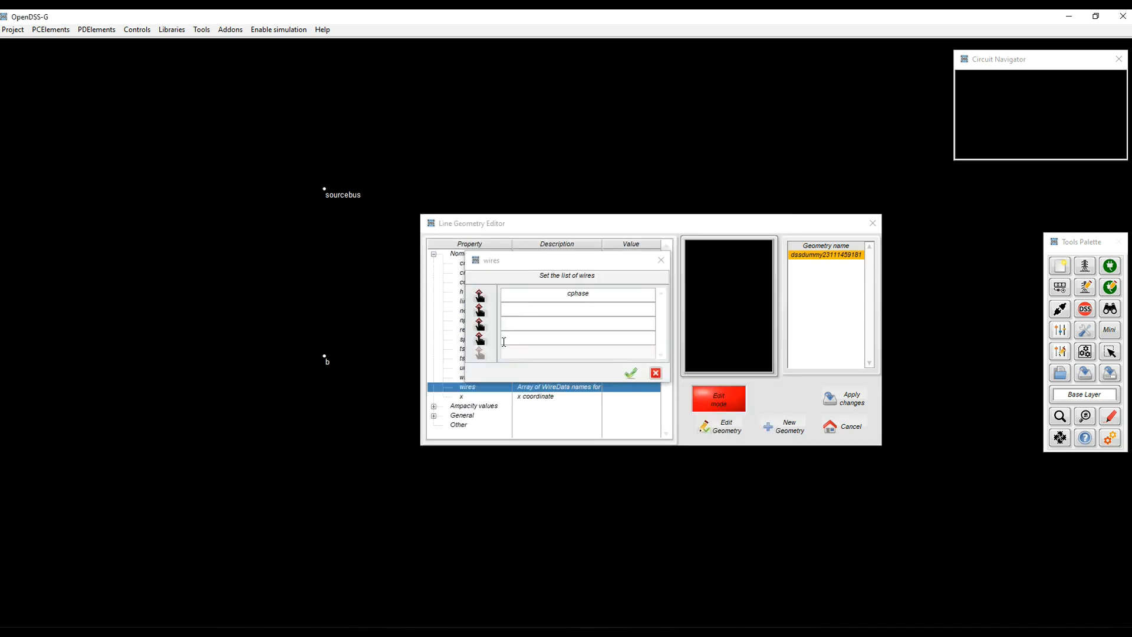
left_click(481, 310)
left_click(691, 252)
left_click(698, 388)
left_click(480, 324)
left_click(691, 249)
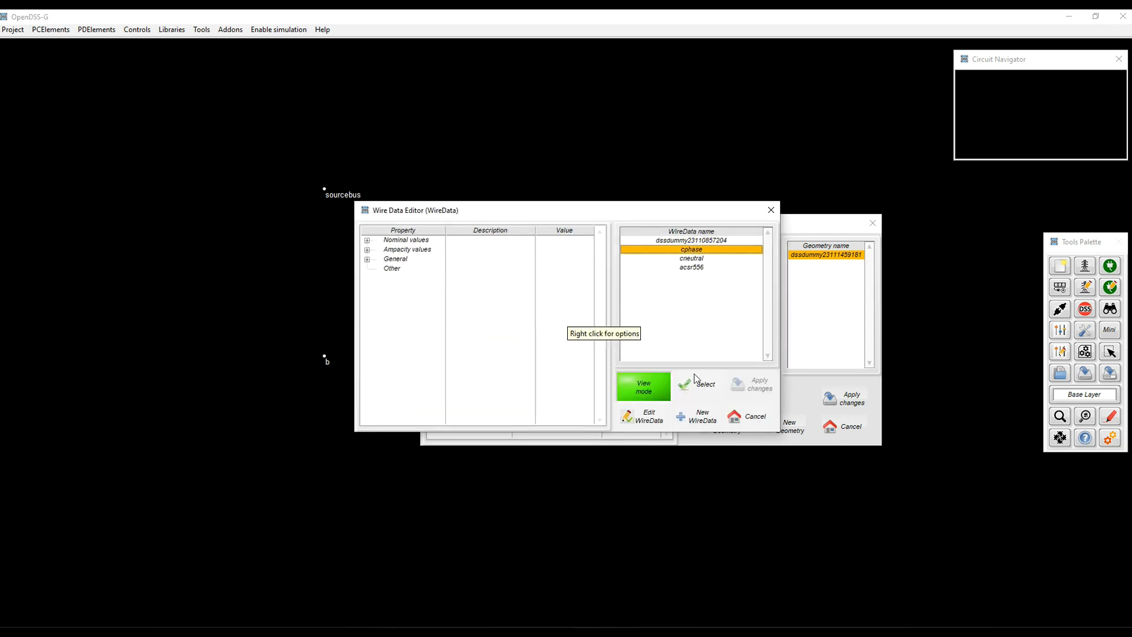
left_click(695, 383)
- Assign the cneutral wire data to the fourth conductor and accept the wires list
left_click(480, 340)
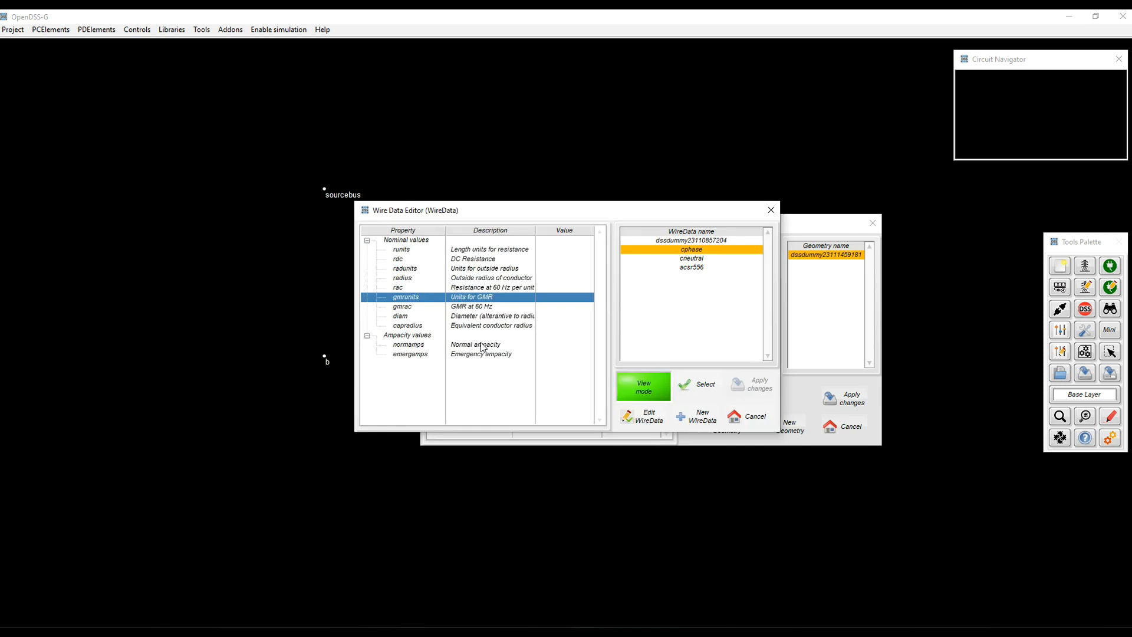
left_click(692, 258)
left_click(706, 387)
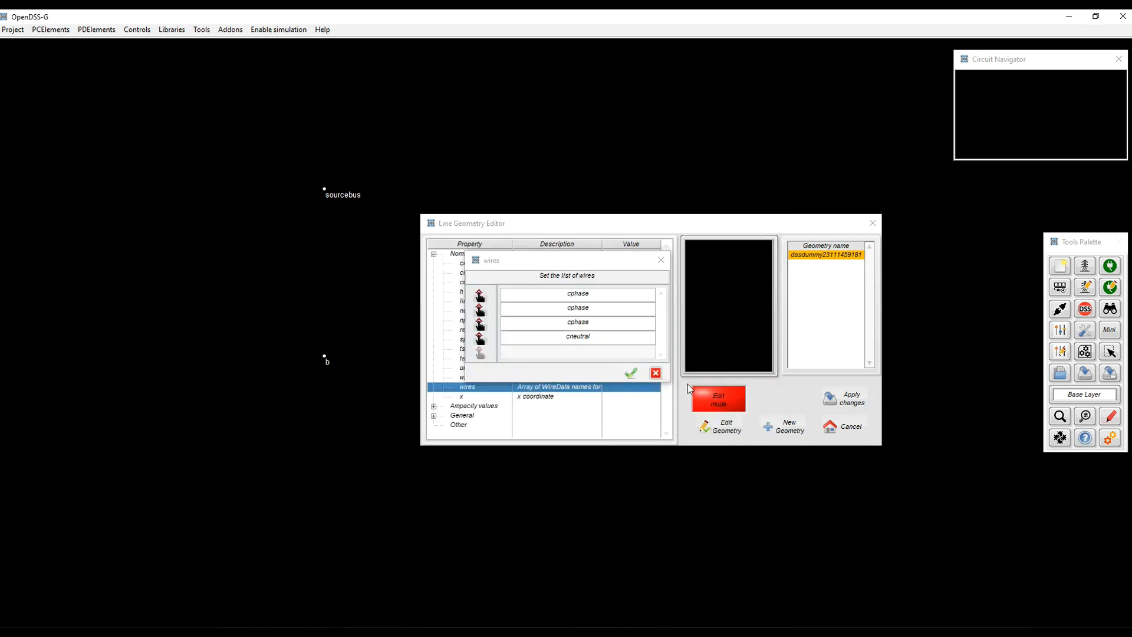
left_click(632, 373)
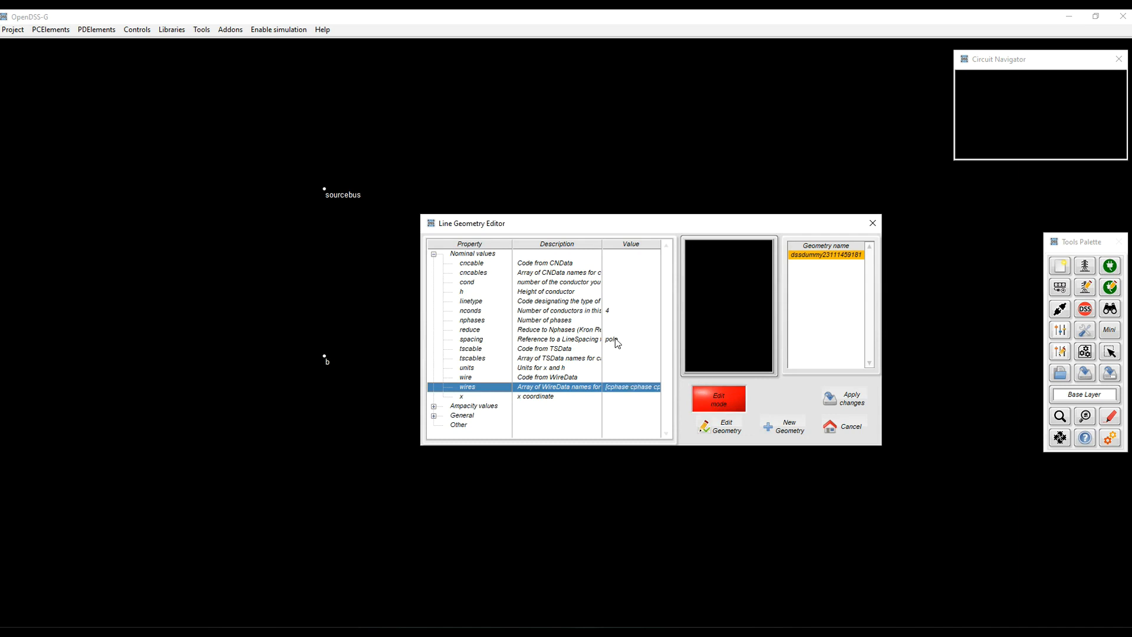
- Apply the new line geometry, check the saved pole entry's preview and values, and close the editor
left_click(850, 407)
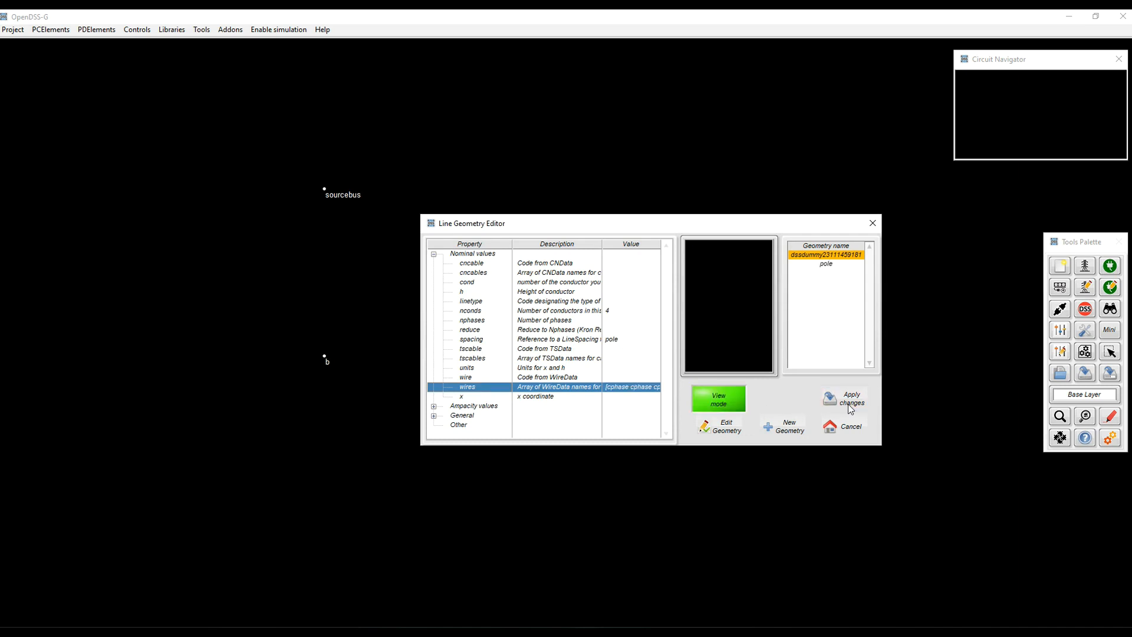
left_click(827, 264)
left_click(827, 254)
left_click(826, 263)
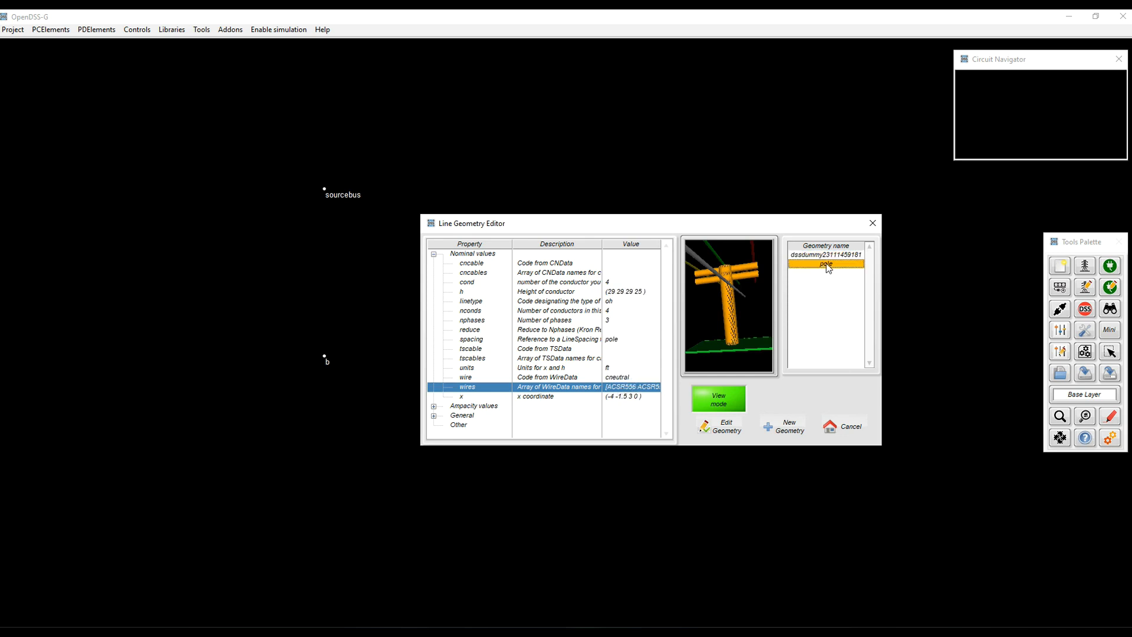
left_click(852, 425)
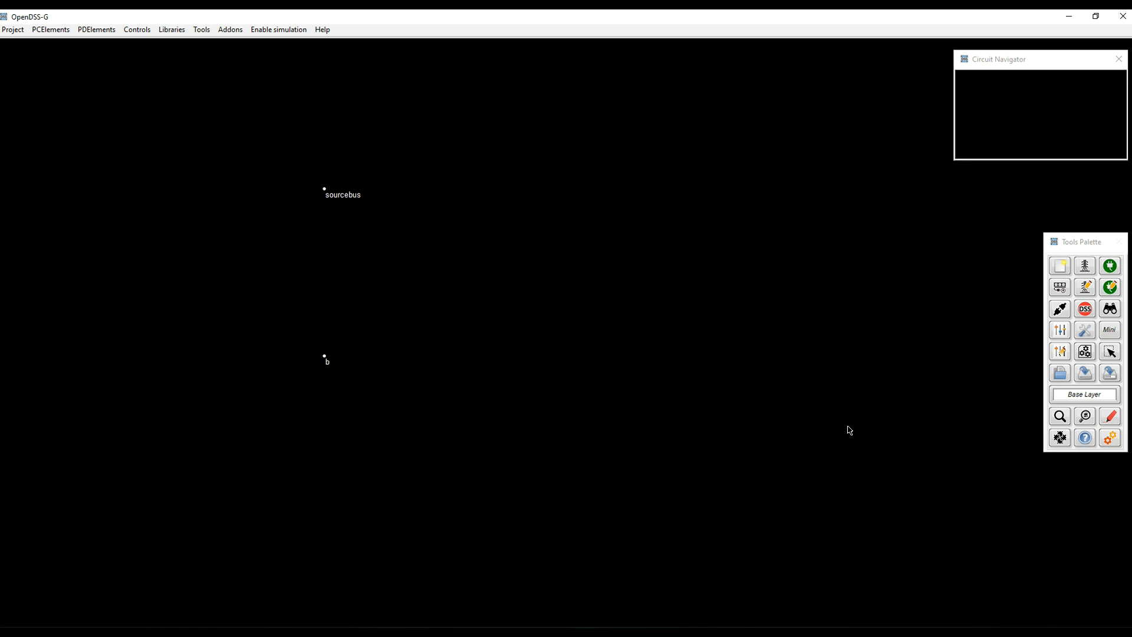
- Add a new line power delivery element and name it MyLine
left_click(1087, 268)
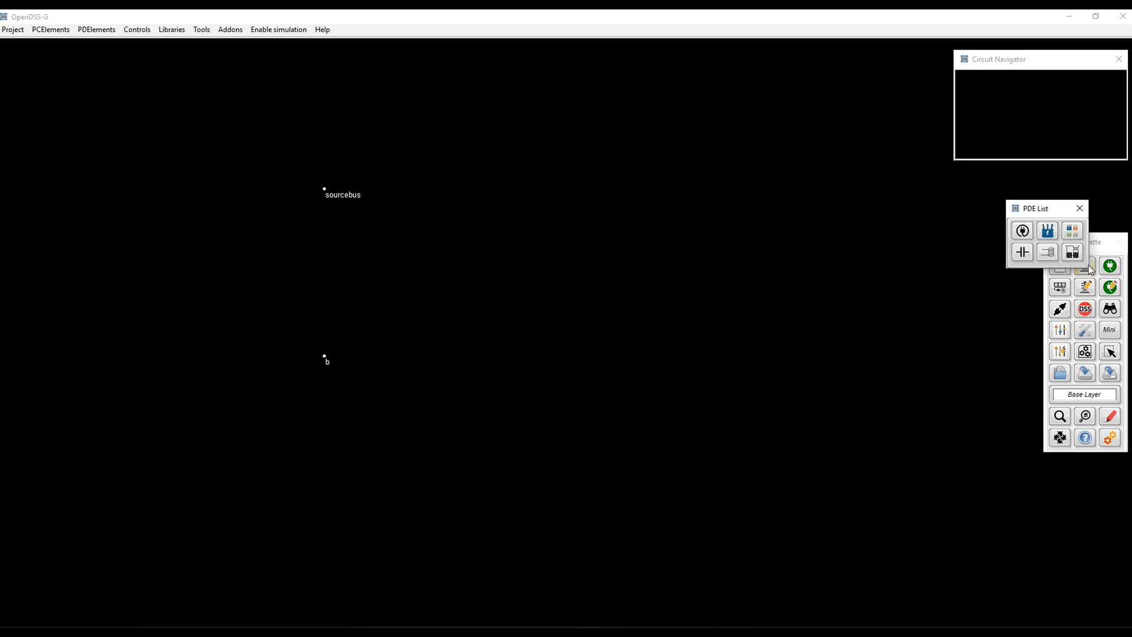
left_click(1023, 231)
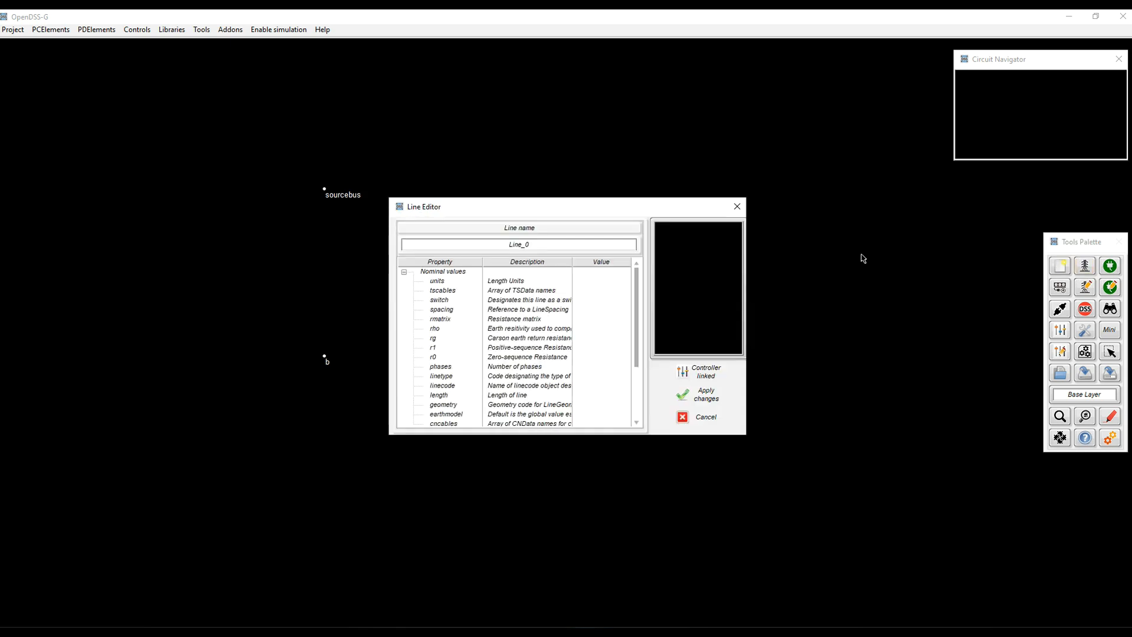
left_click_drag(628, 257, 513, 238)
type("MyLine")
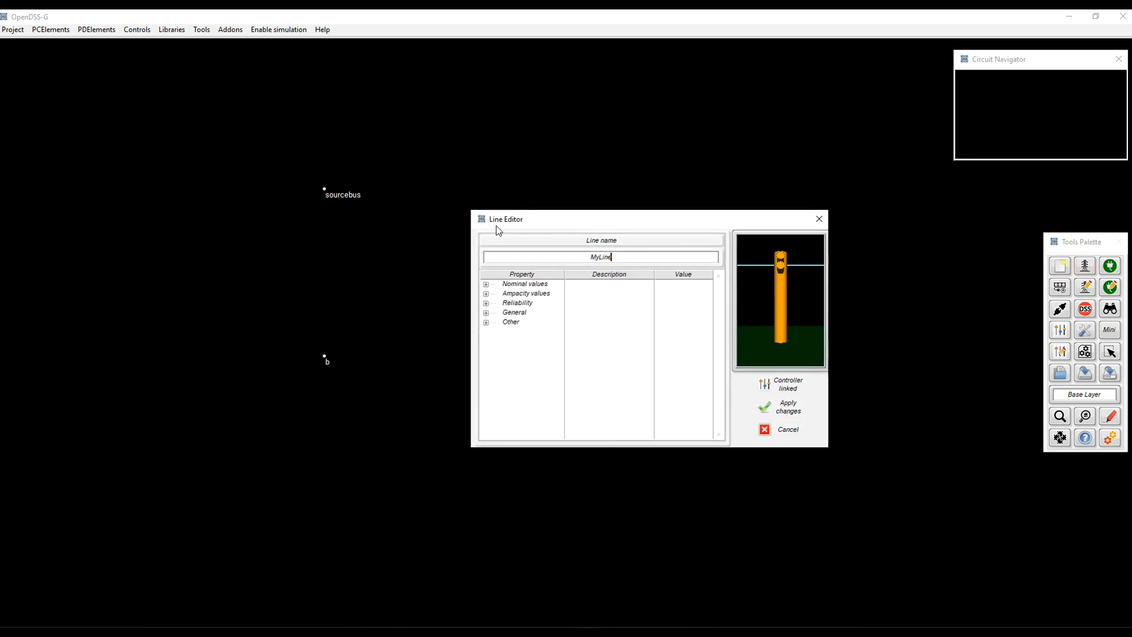
- Expand MyLine's nominal values and set its number of phases to 3
left_click(487, 285)
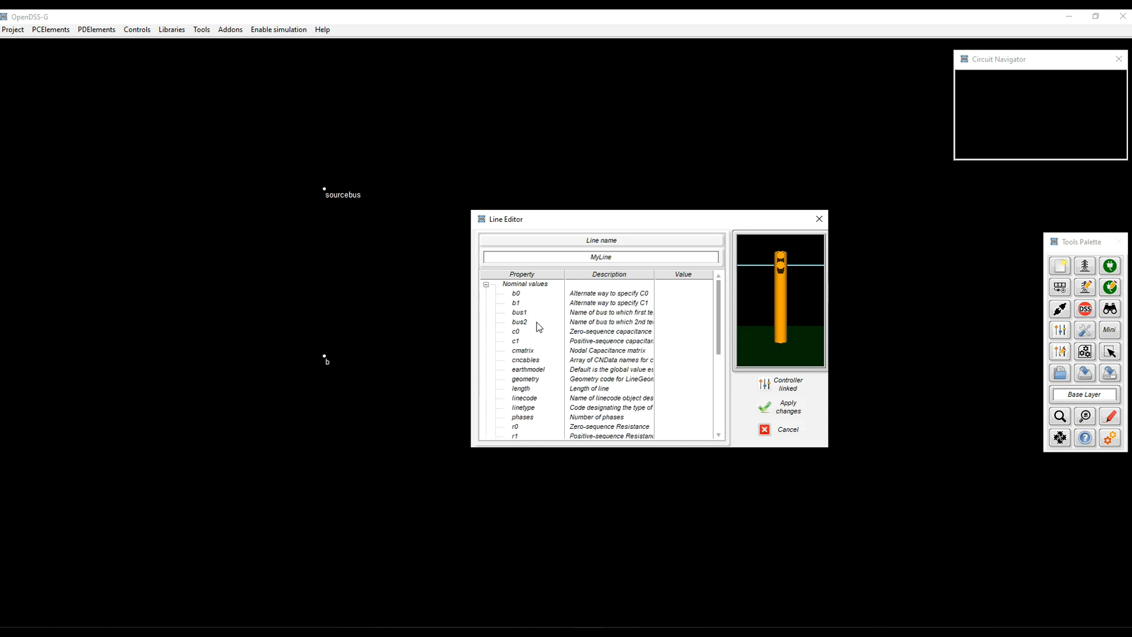
scroll(547, 324, "down", 1)
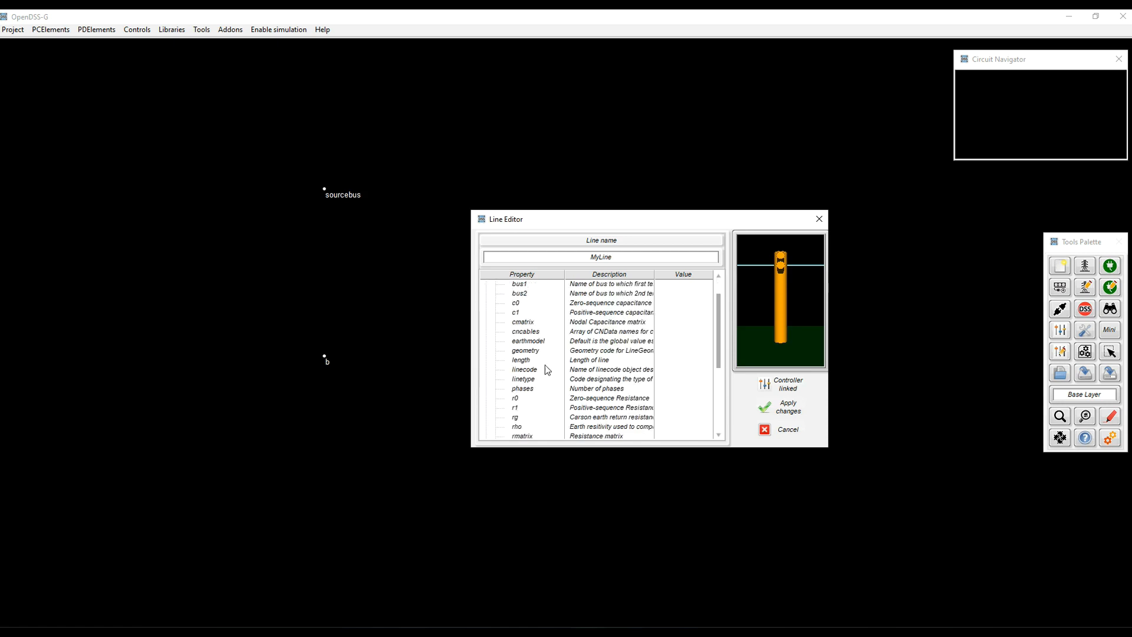
double_click(598, 390)
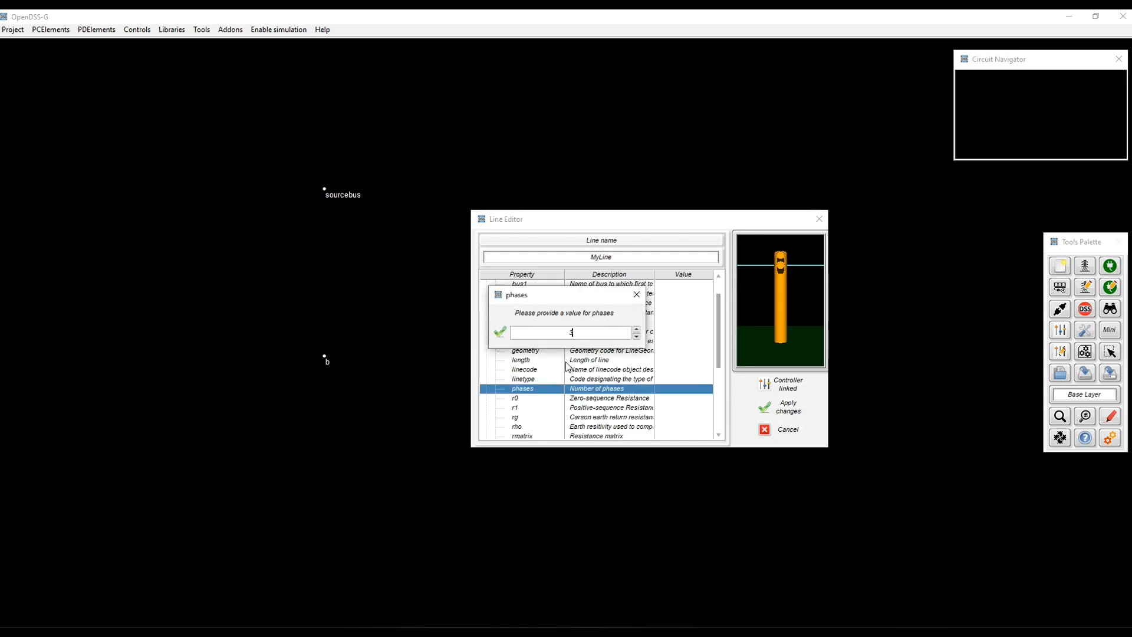
left_click(503, 333)
- Set MyLine's bus1 to sourcebus with all three phase terminals connected
scroll(590, 372, "up", 1)
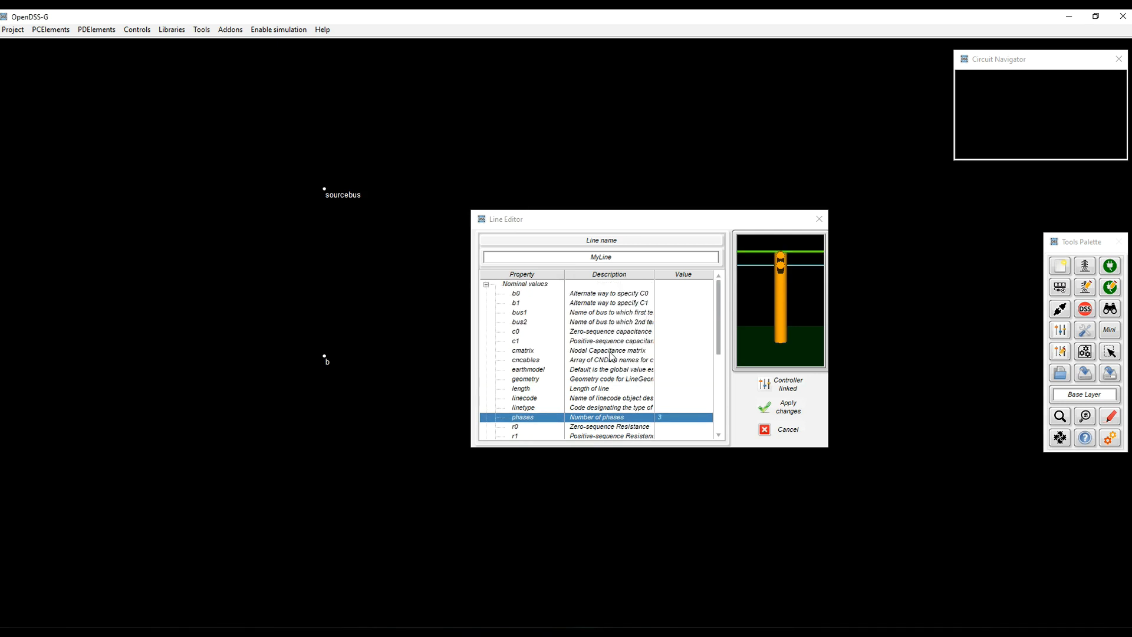
double_click(598, 314)
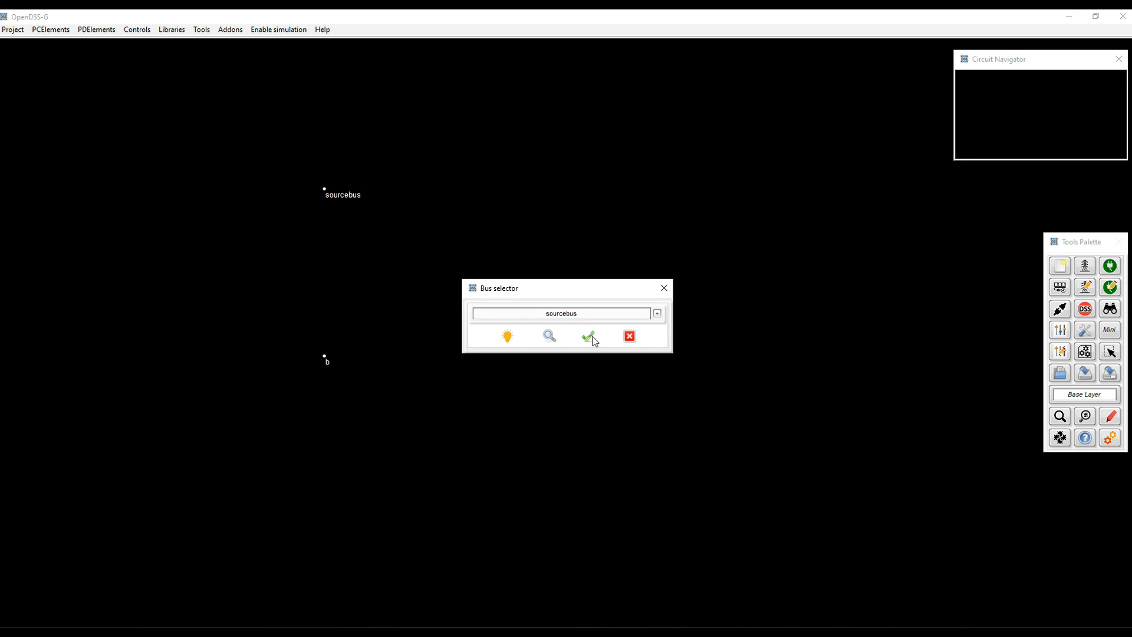
left_click(591, 337)
left_click(595, 395)
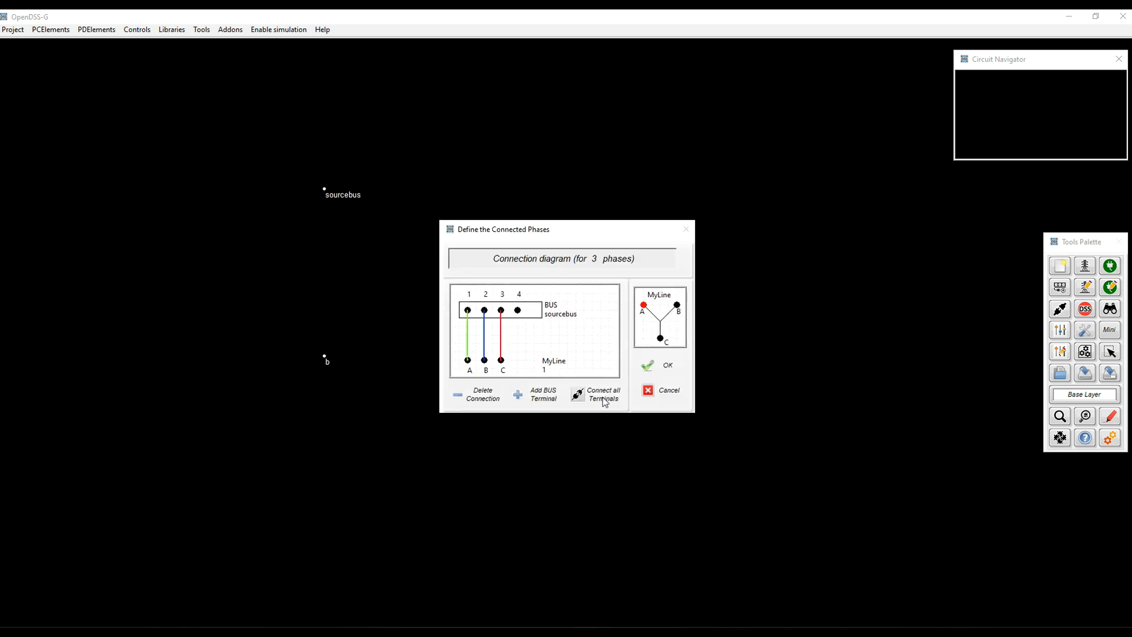
left_click(668, 365)
- Set MyLine's bus2 to b with all three phase terminals connected
left_click(623, 324)
double_click(623, 323)
left_click(658, 315)
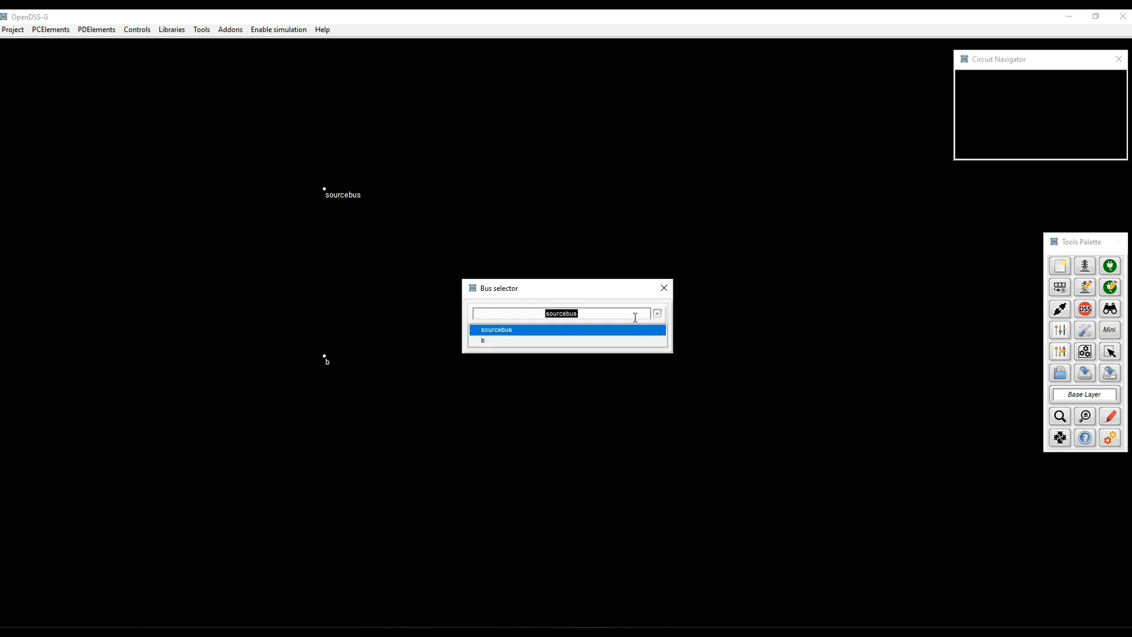
left_click(556, 336)
left_click(588, 337)
left_click(601, 394)
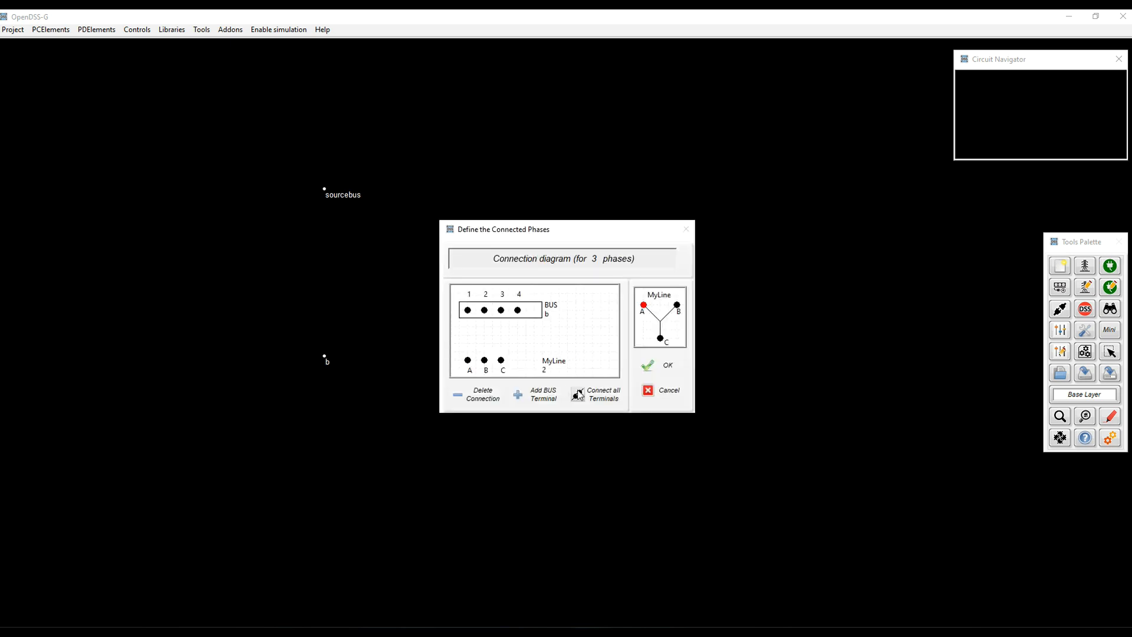
left_click(672, 366)
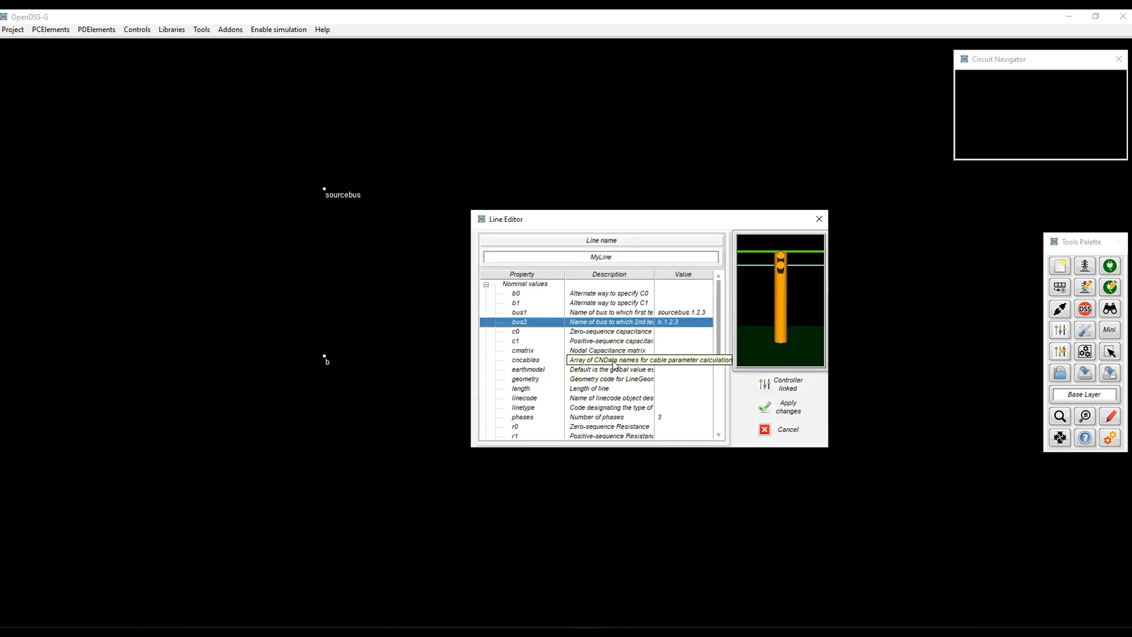
- Assign the pole line geometry to MyLine after reviewing the geometry's nominal values
scroll(600, 377, "down", 1)
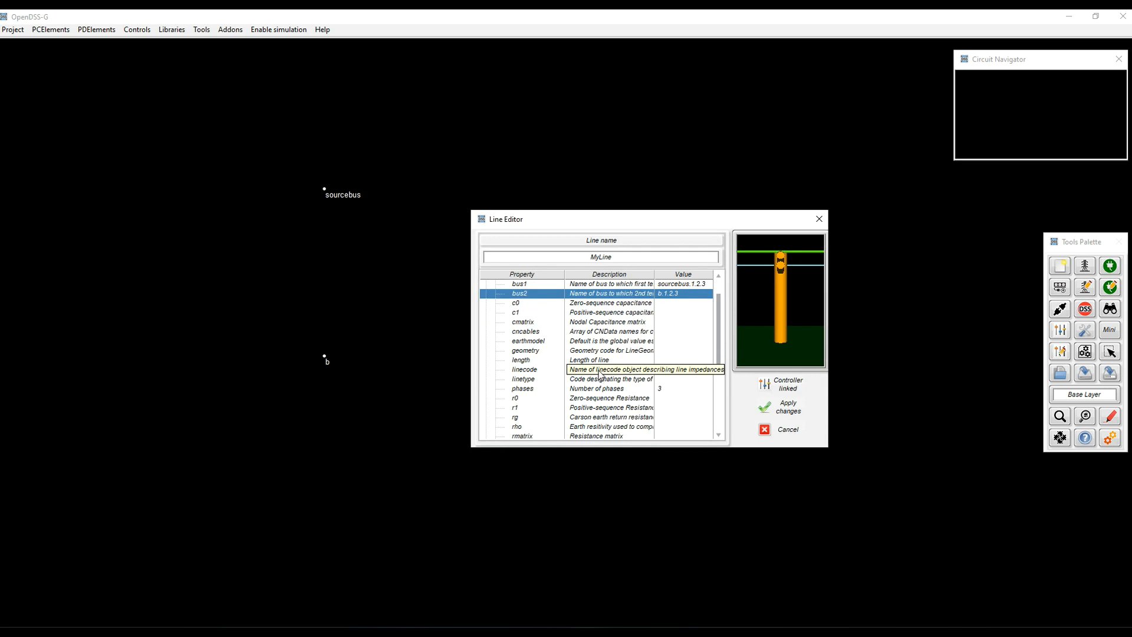
double_click(595, 352)
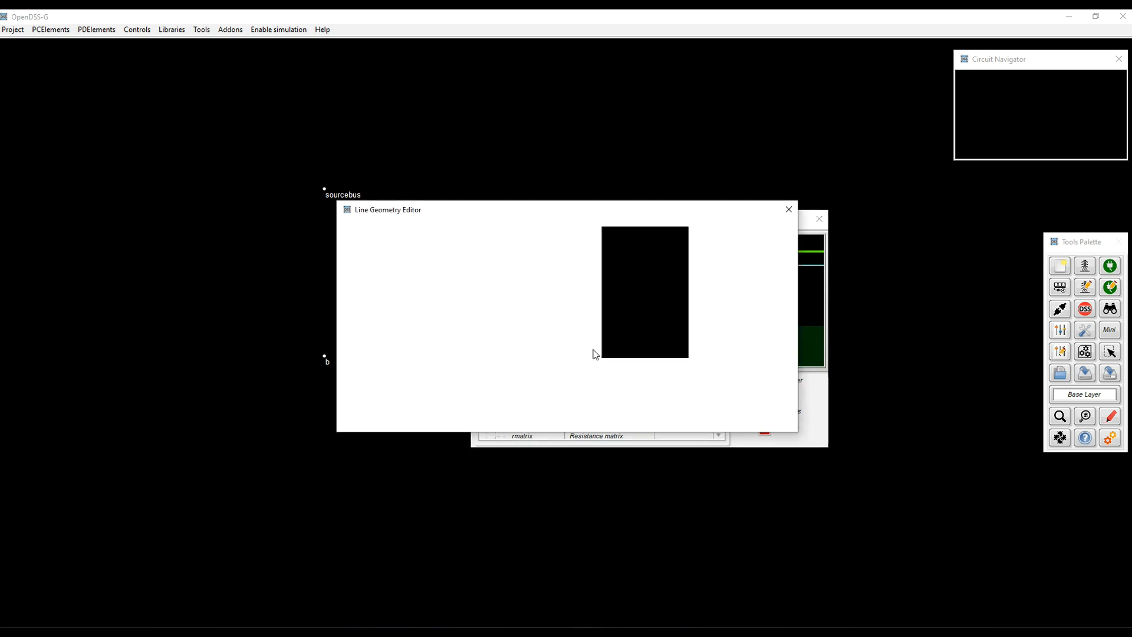
left_click(752, 243)
left_click(748, 251)
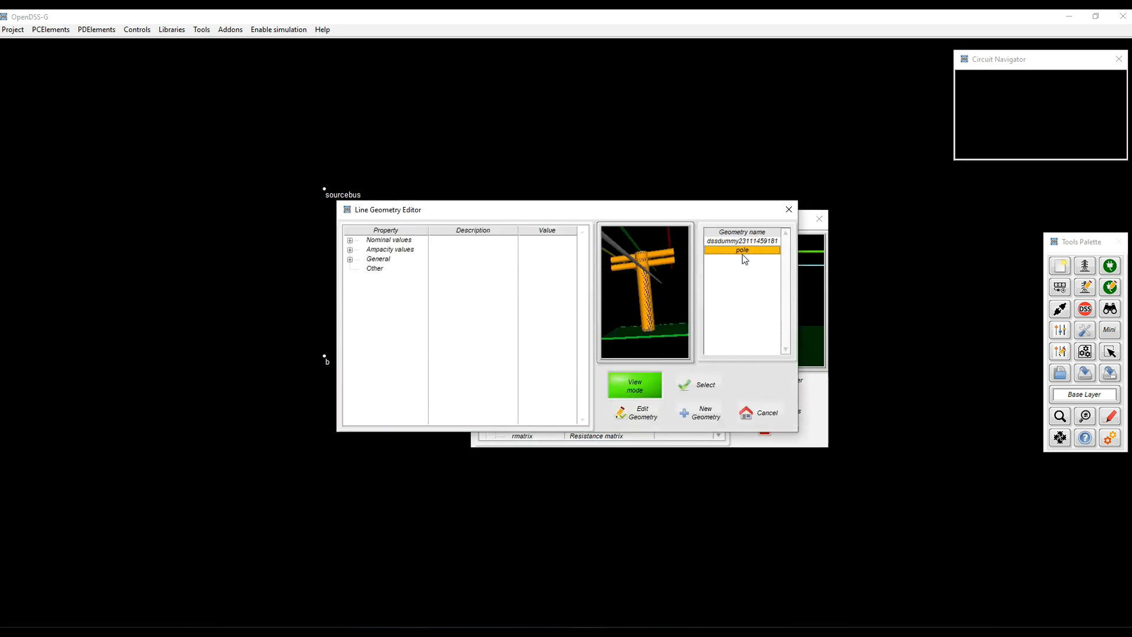
left_click(350, 241)
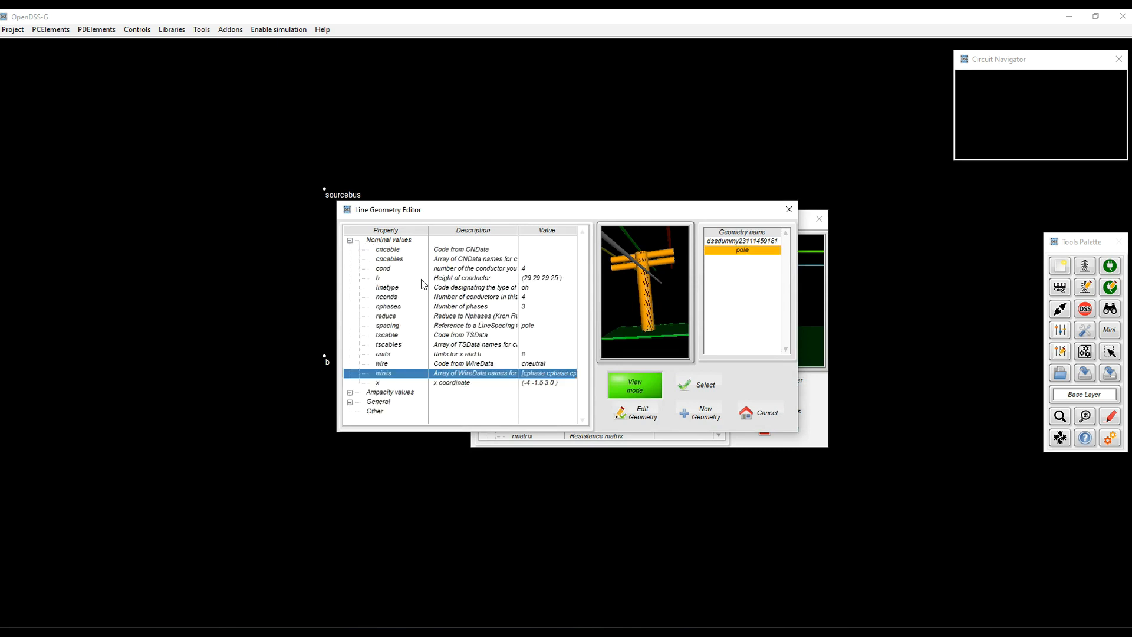
left_click(706, 387)
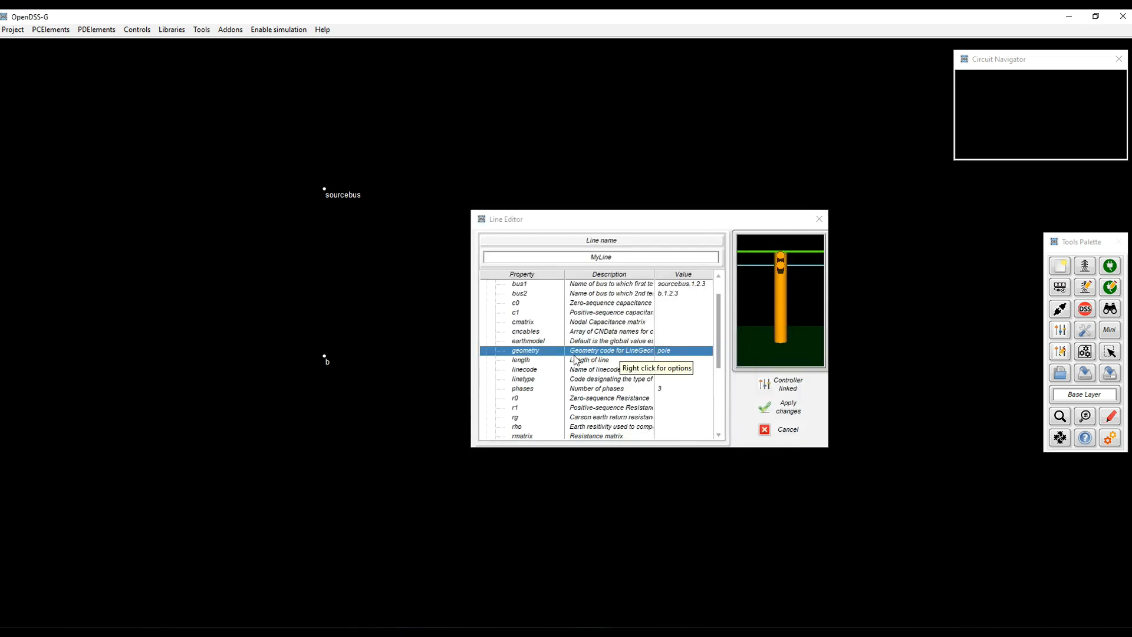
- Set MyLine's length to 1 and its length units to km
double_click(596, 359)
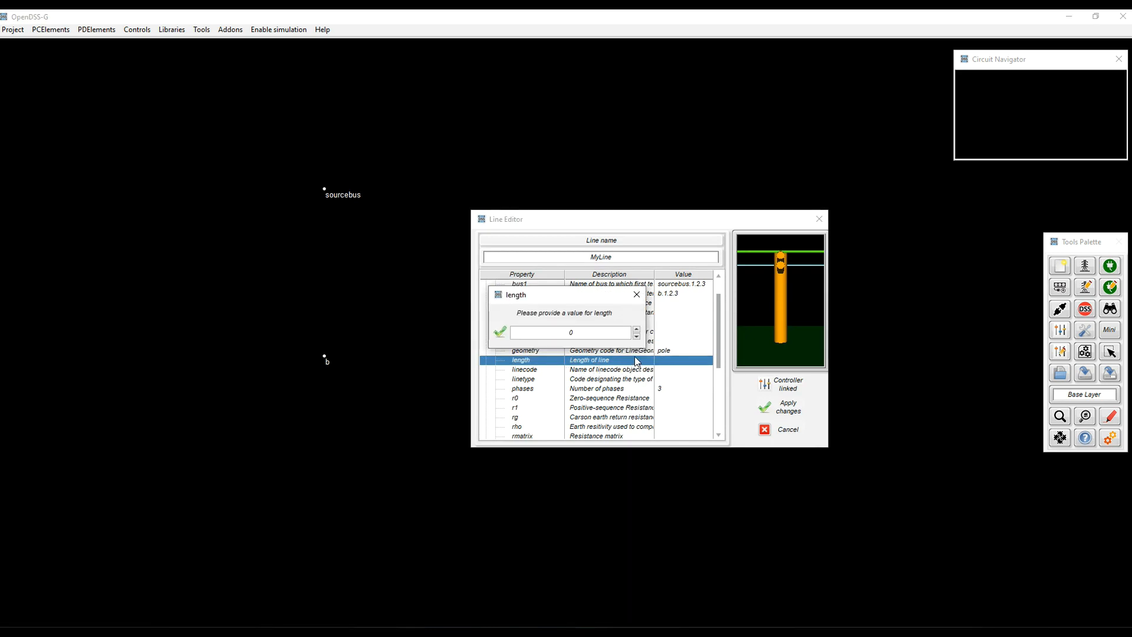
type("1")
left_click(501, 332)
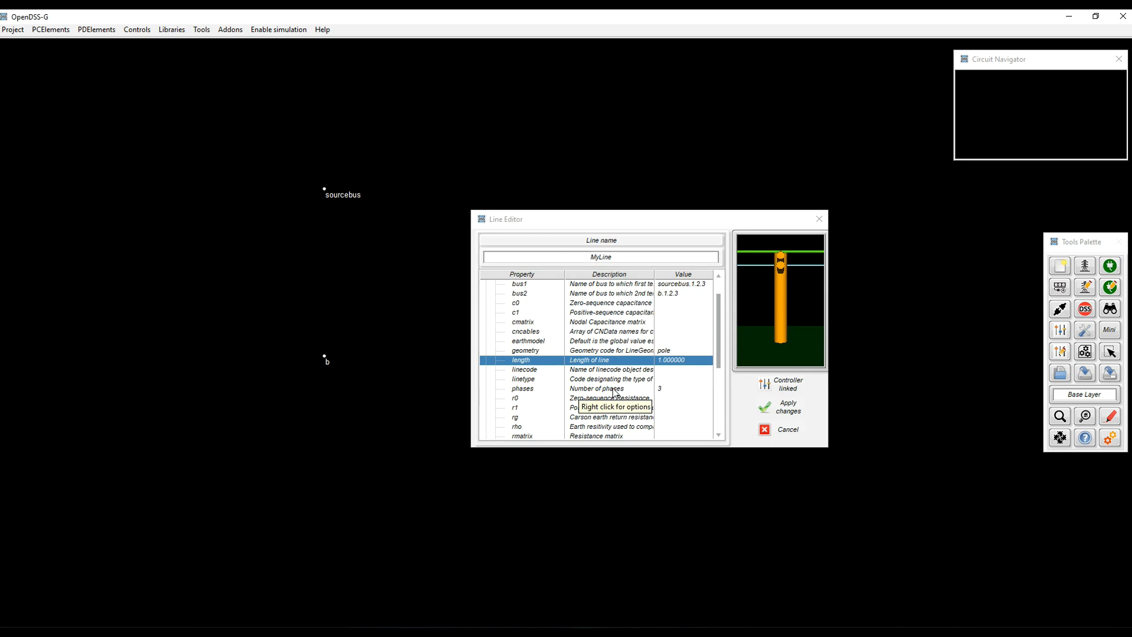
scroll(614, 392, "down", 2)
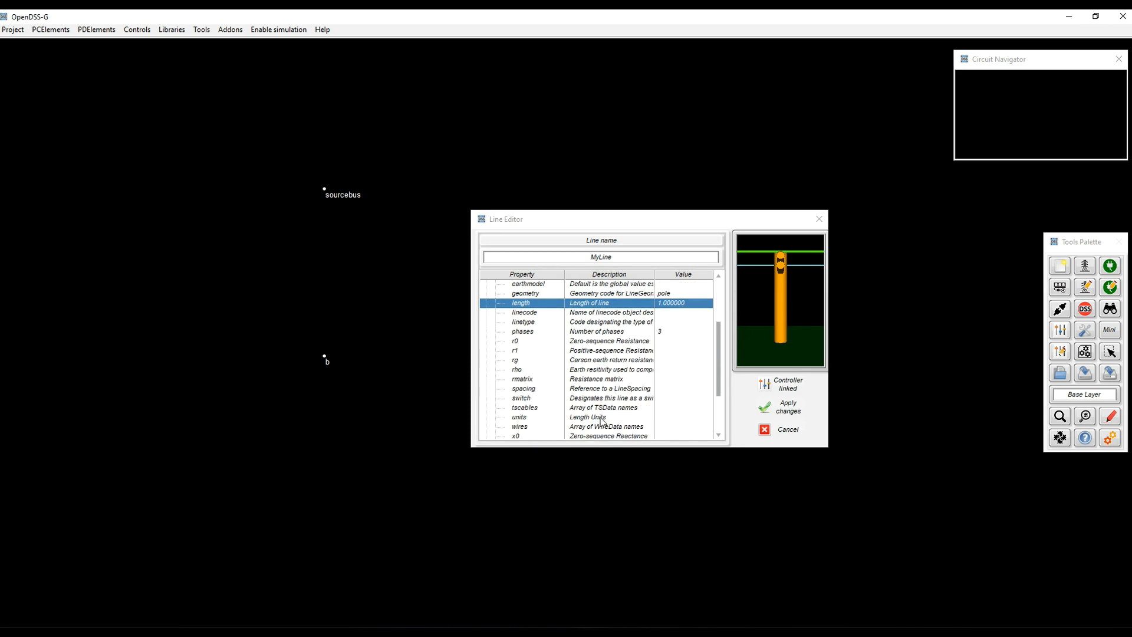
double_click(601, 420)
left_click(602, 334)
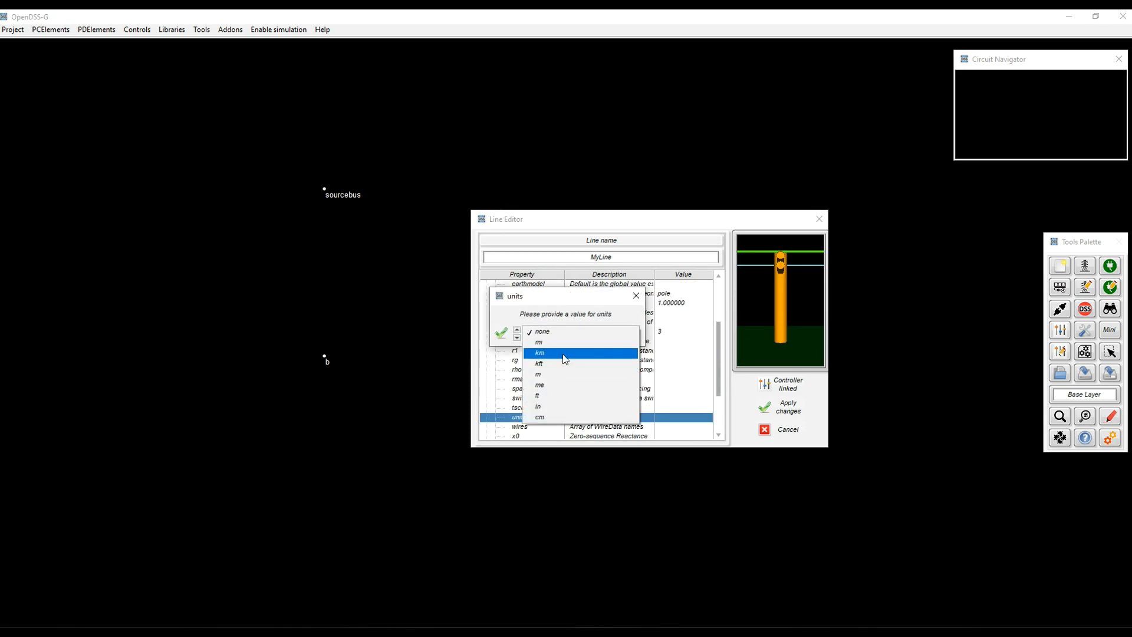
left_click(562, 354)
left_click(502, 333)
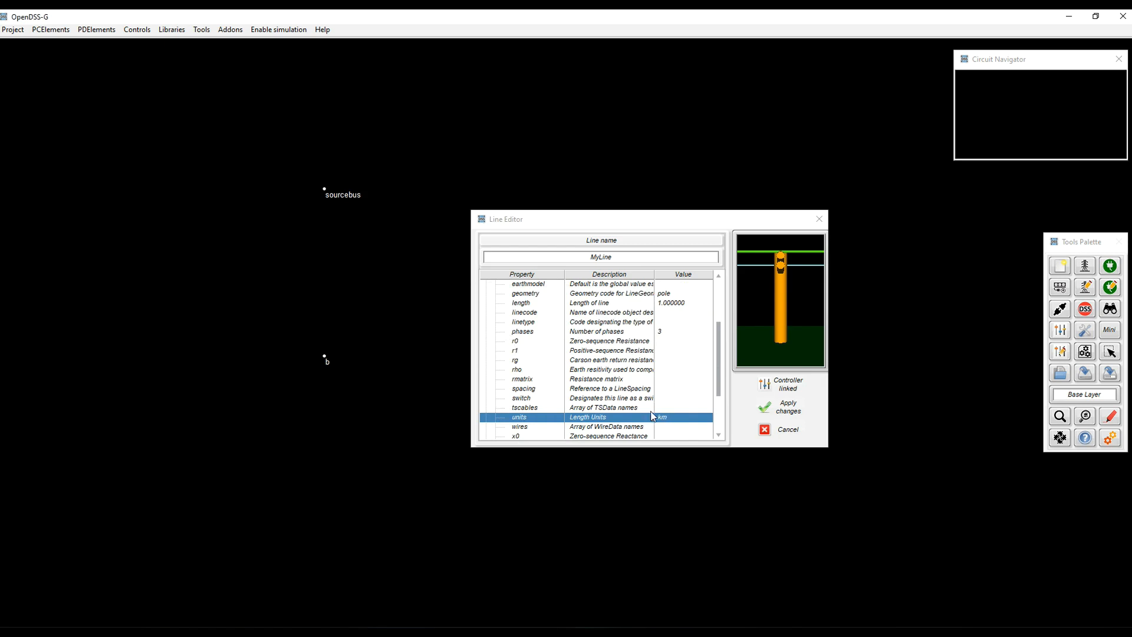
- Set MyLine's earth model to Carson and apply the line's changes to the circuit
scroll(620, 400, "up", 1)
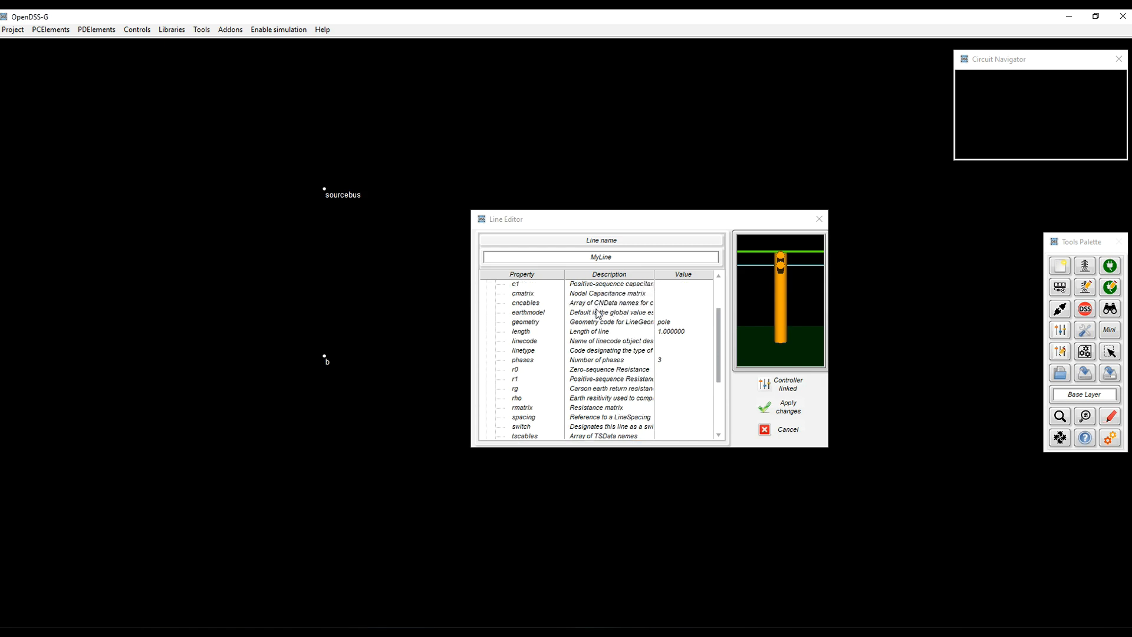
double_click(598, 313)
left_click(500, 333)
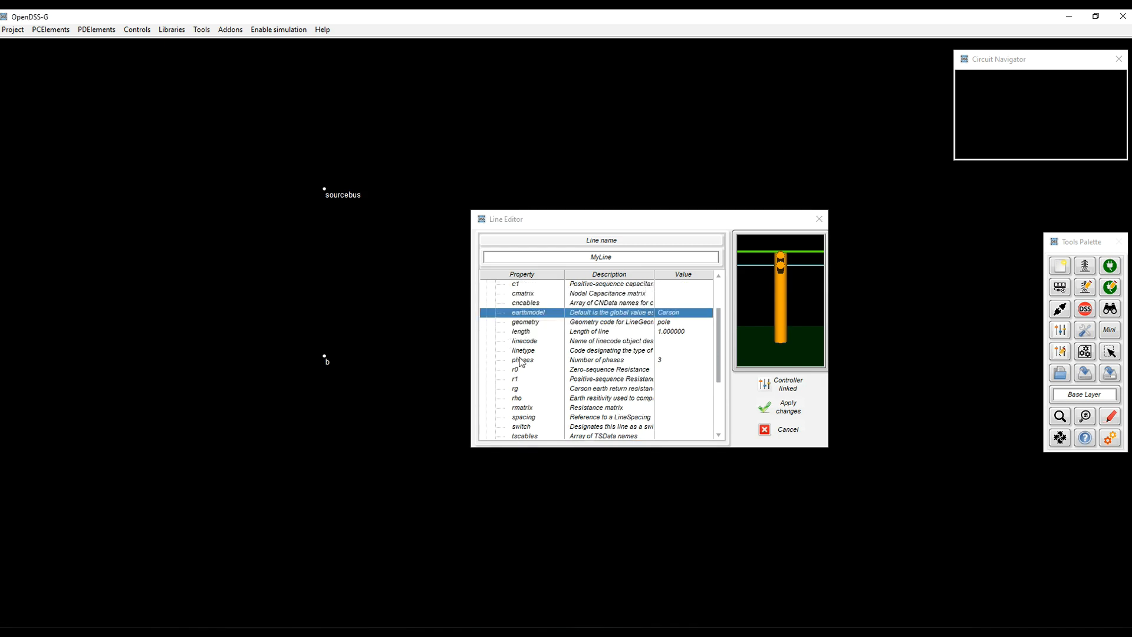
scroll(593, 377, "up", 2)
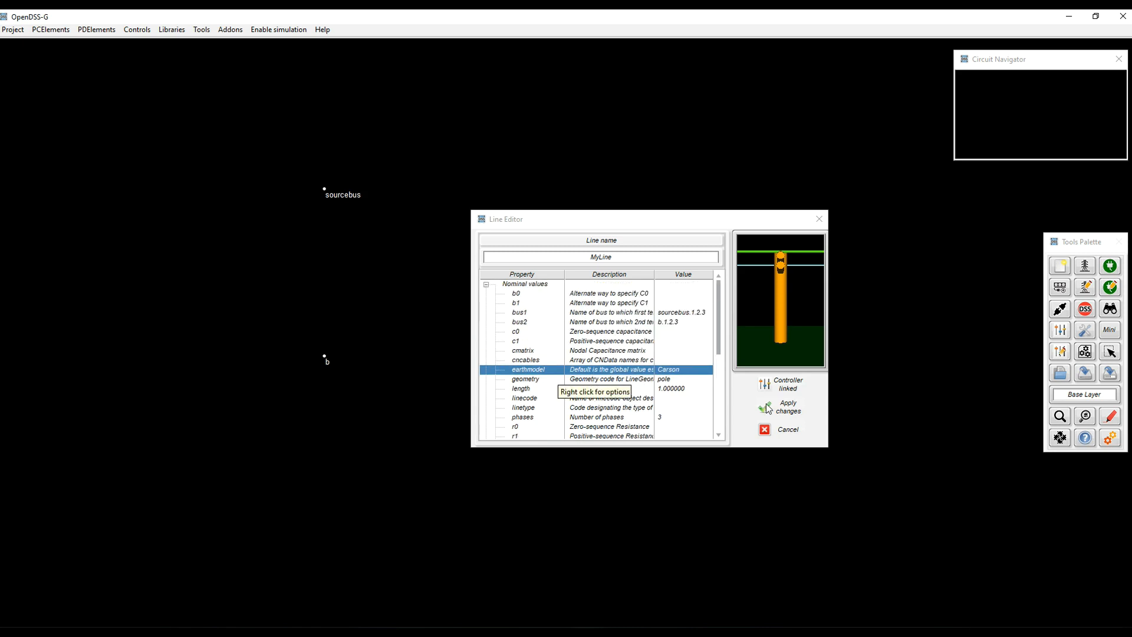
left_click(790, 406)
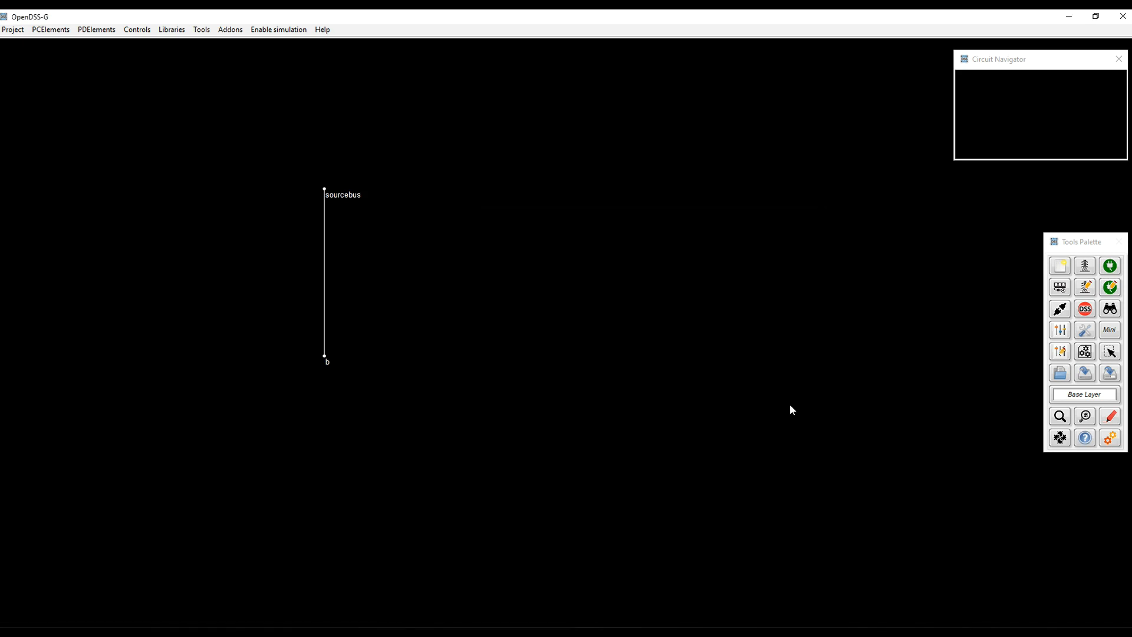
- Save the project as myModel inside a new folder named NewSys under Documents > Temp
left_click(1090, 378)
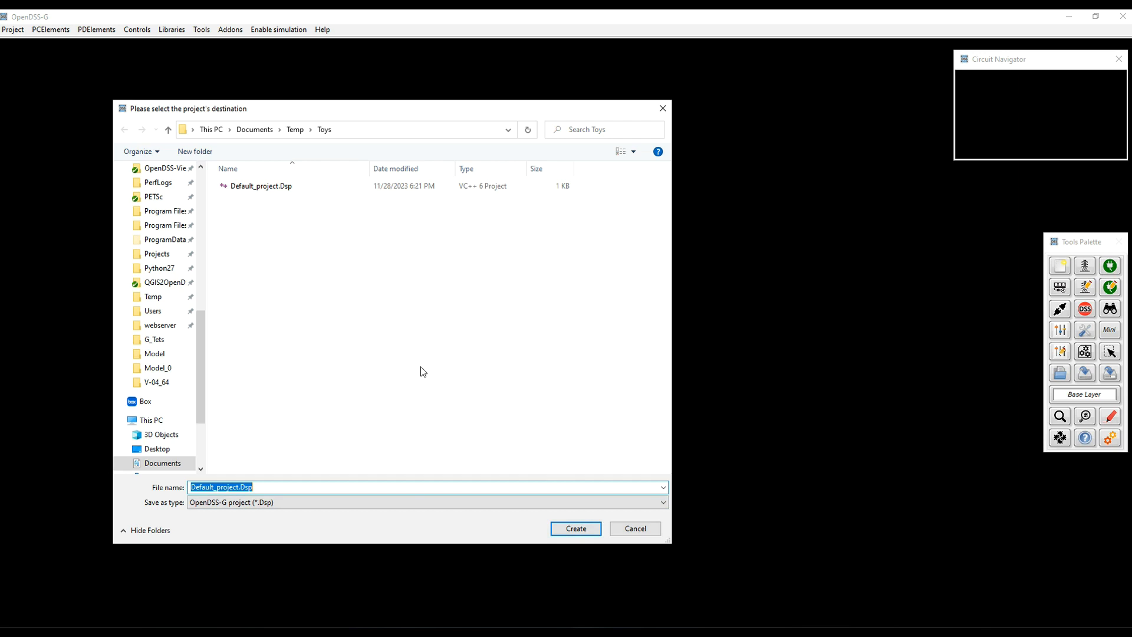
left_click(295, 129)
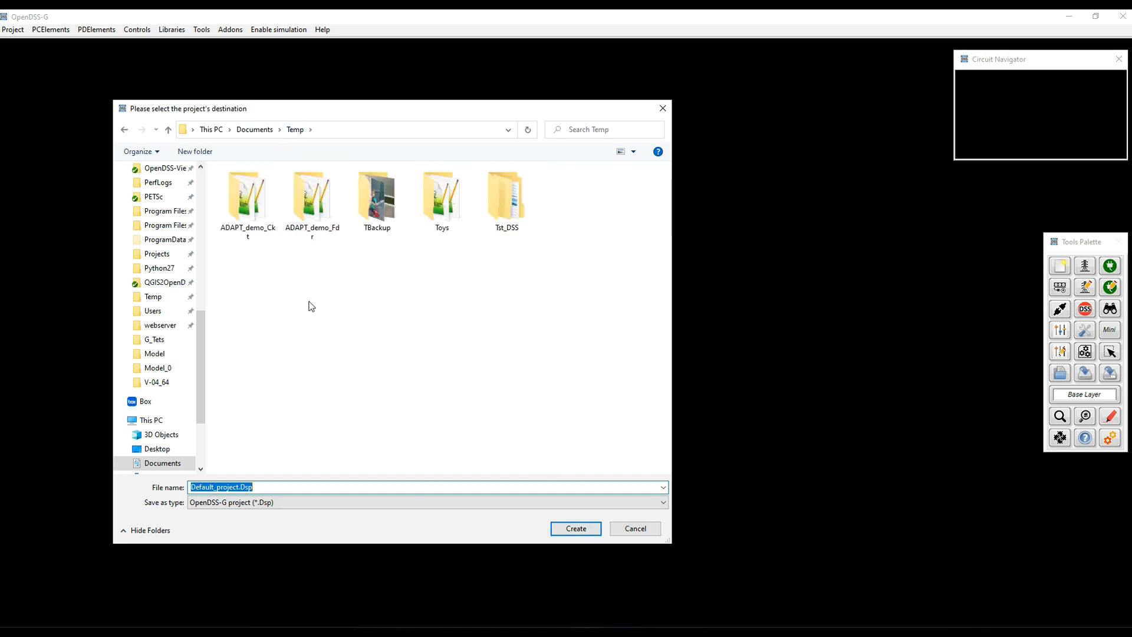
right_click(312, 303)
mouse_move(443, 539)
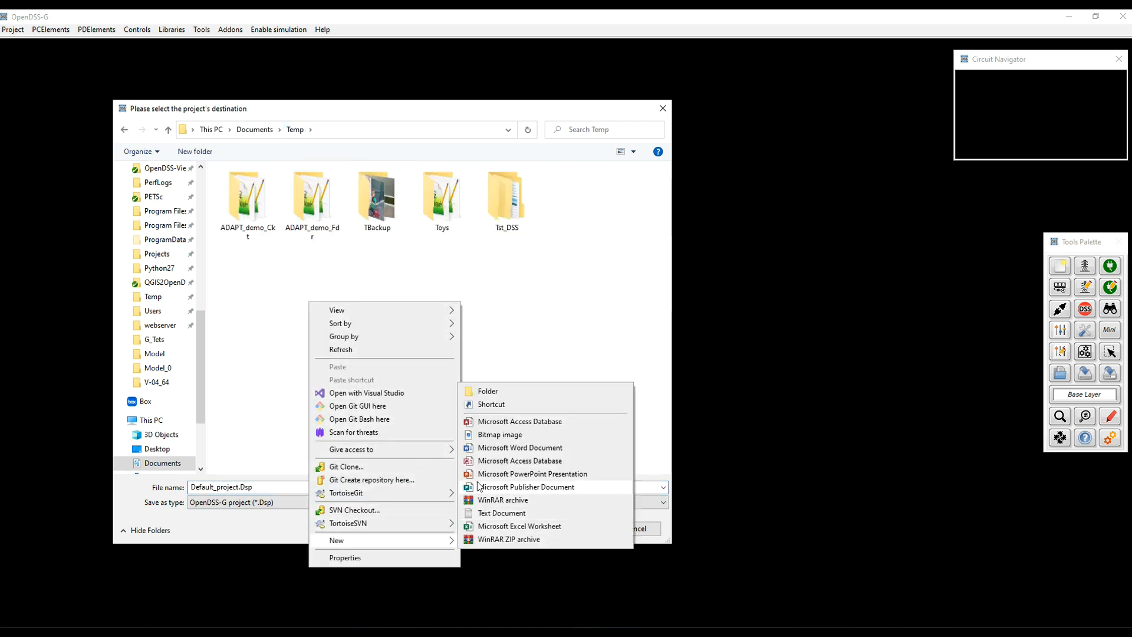
left_click(485, 391)
type("NewSys")
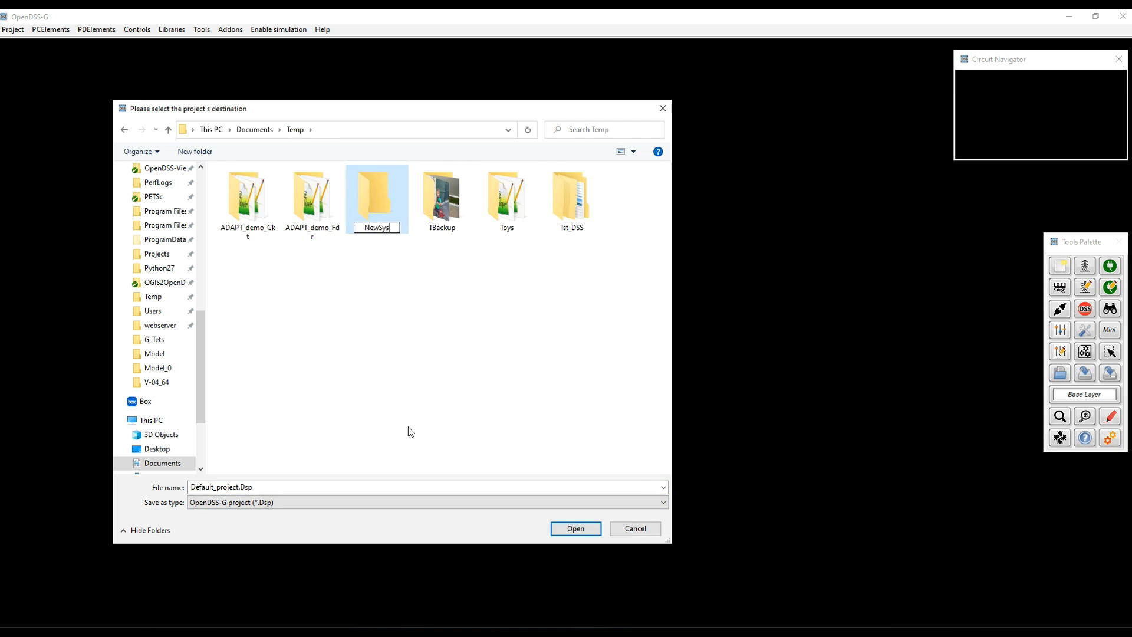
key("Return")
key("Return")
type("myModel")
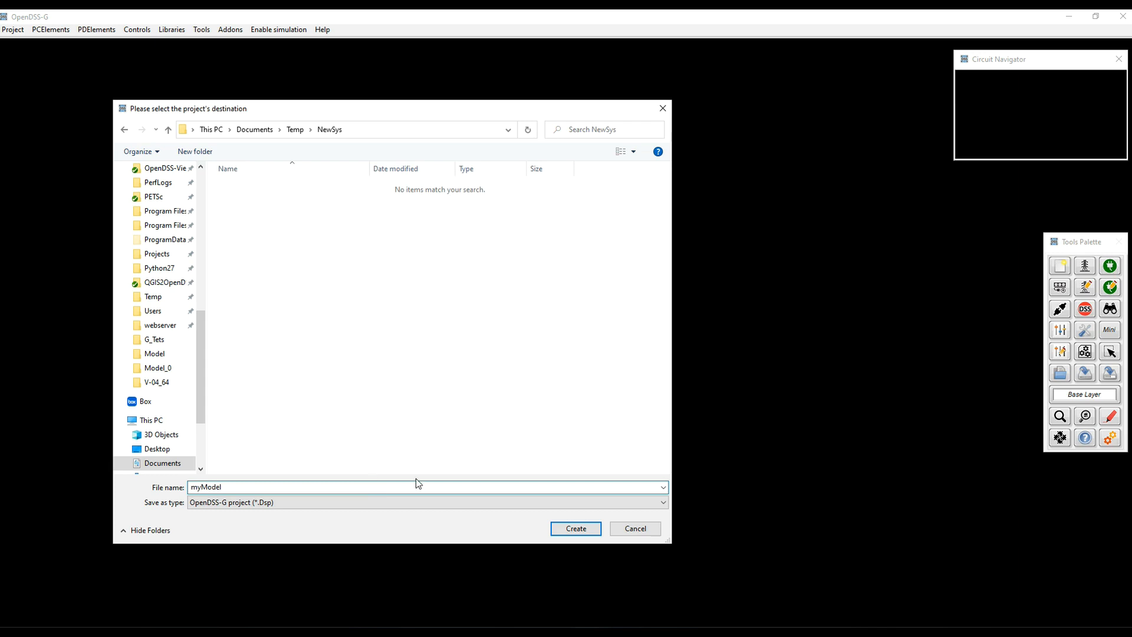
left_click(591, 527)
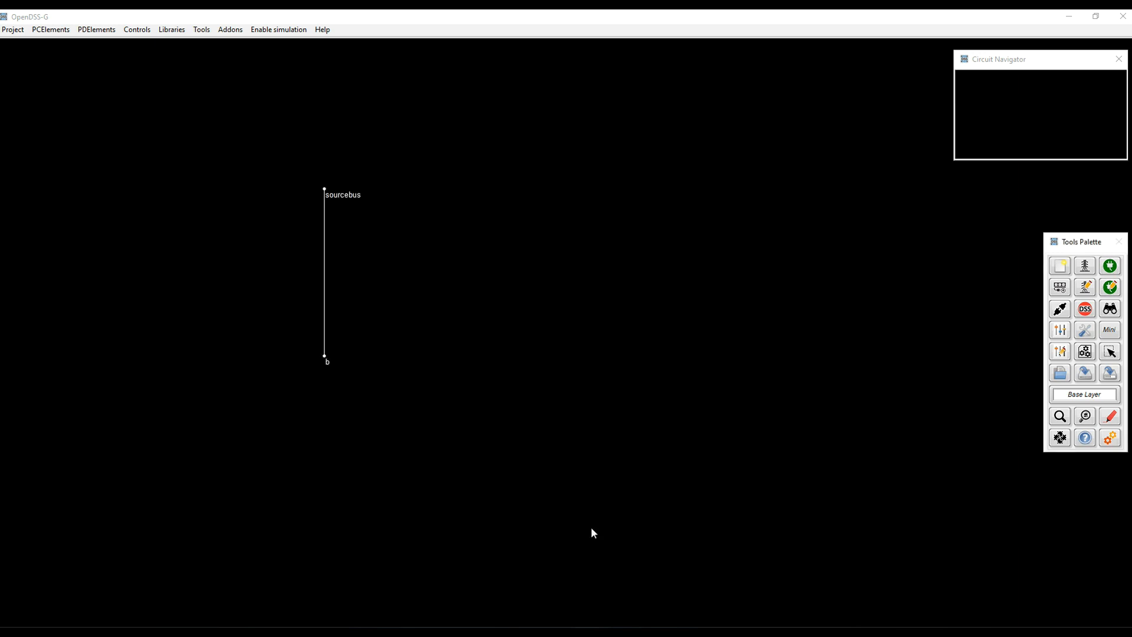
- Solve the circuit in simulation mode and review the quick voltage measurements of the line and the source
left_click(1112, 439)
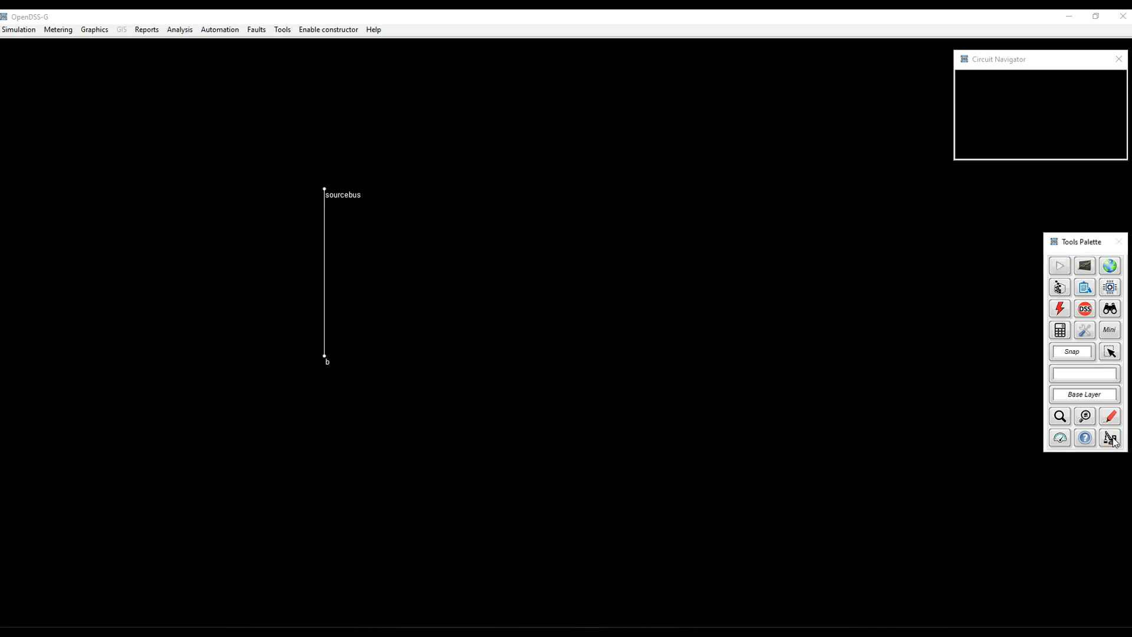
left_click(1060, 269)
left_click(1087, 287)
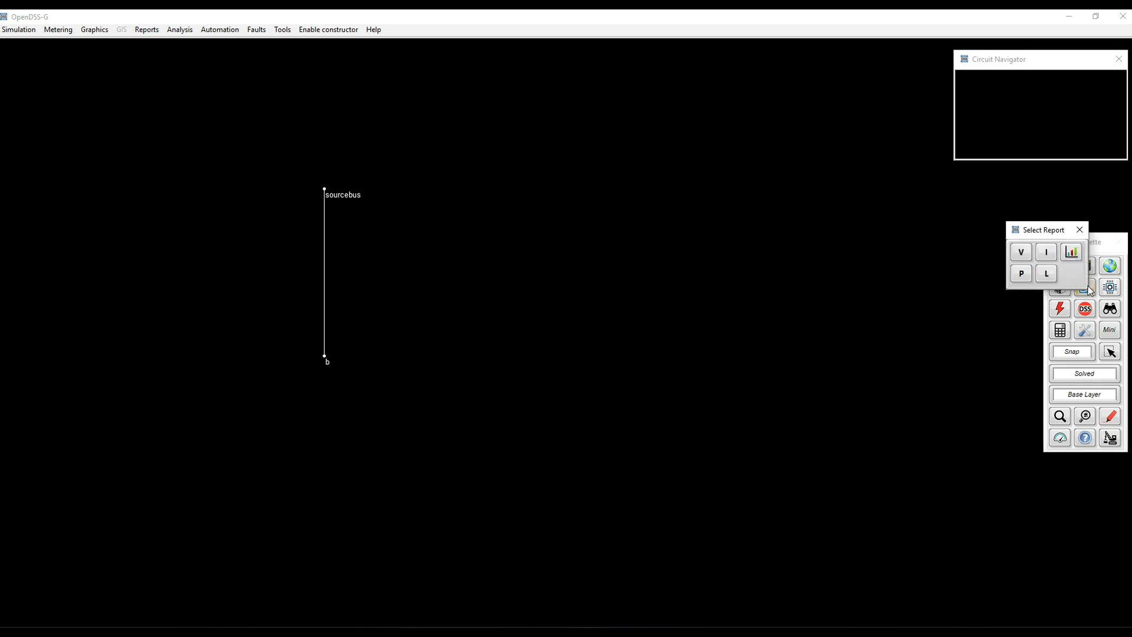
left_click(1072, 253)
left_click(563, 352)
left_click_drag(270, 158, 438, 402)
left_click_drag(586, 242, 685, 162)
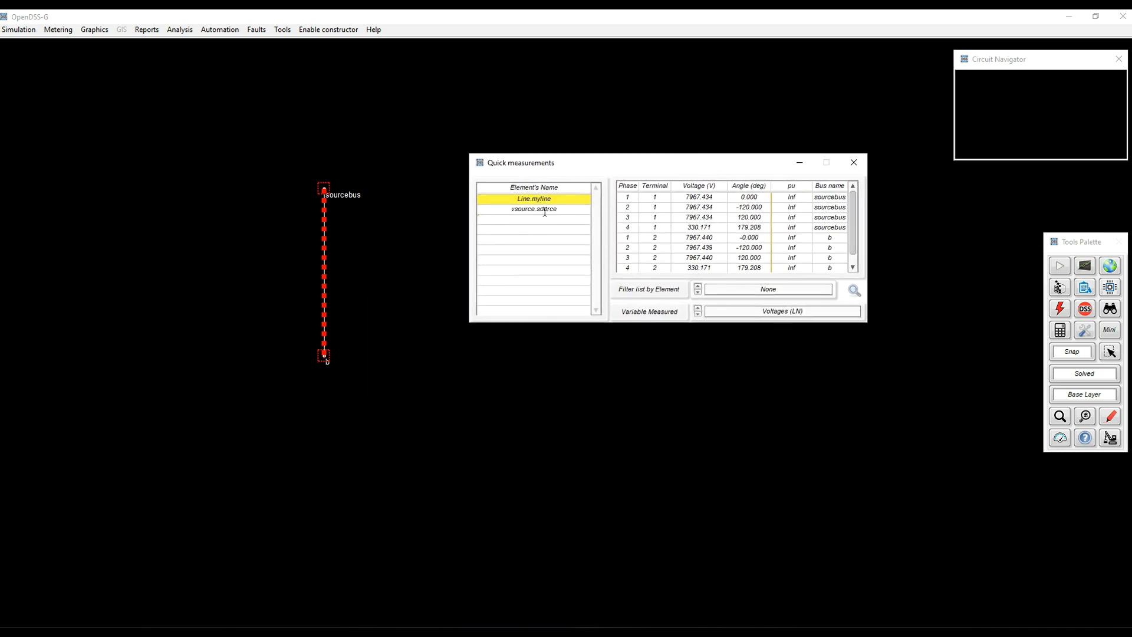
left_click(544, 210)
left_click(551, 199)
left_click(854, 163)
- Execute console commands that set voltagebases=[13.8] and calculate the circuit's voltage bases
left_click(1085, 309)
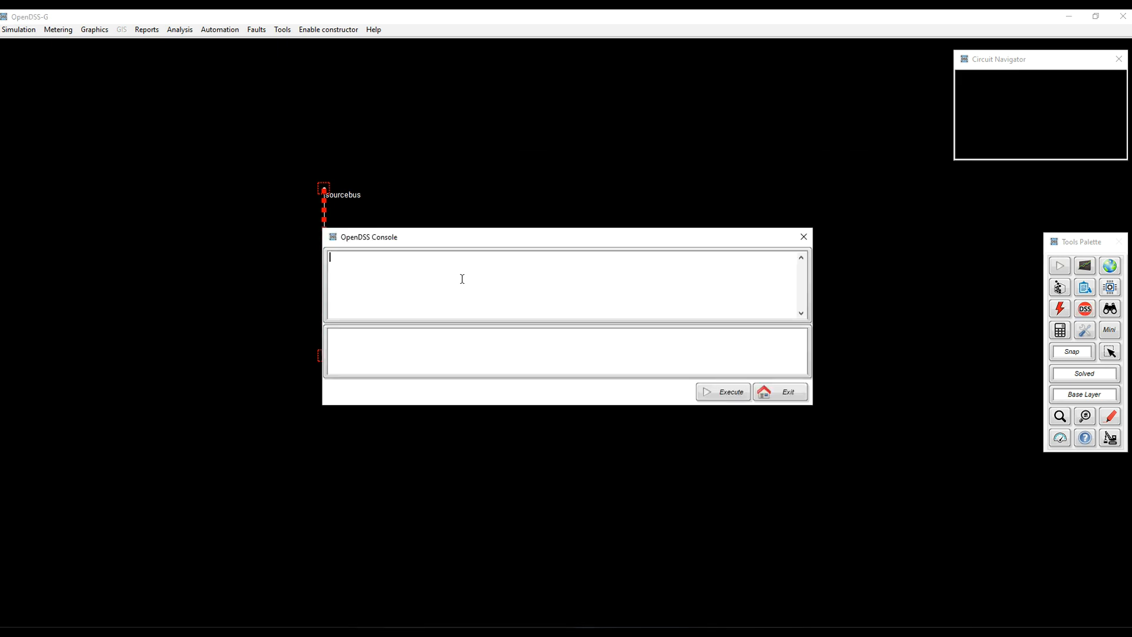
type("set voltagebases=[13.8")
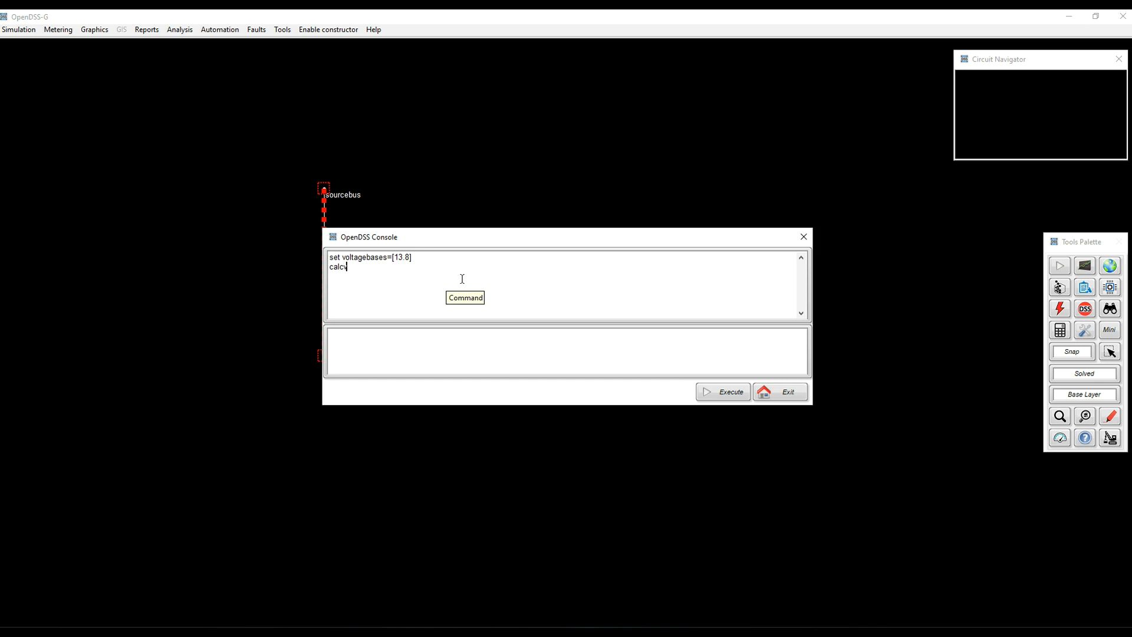
left_click(727, 396)
left_click(795, 393)
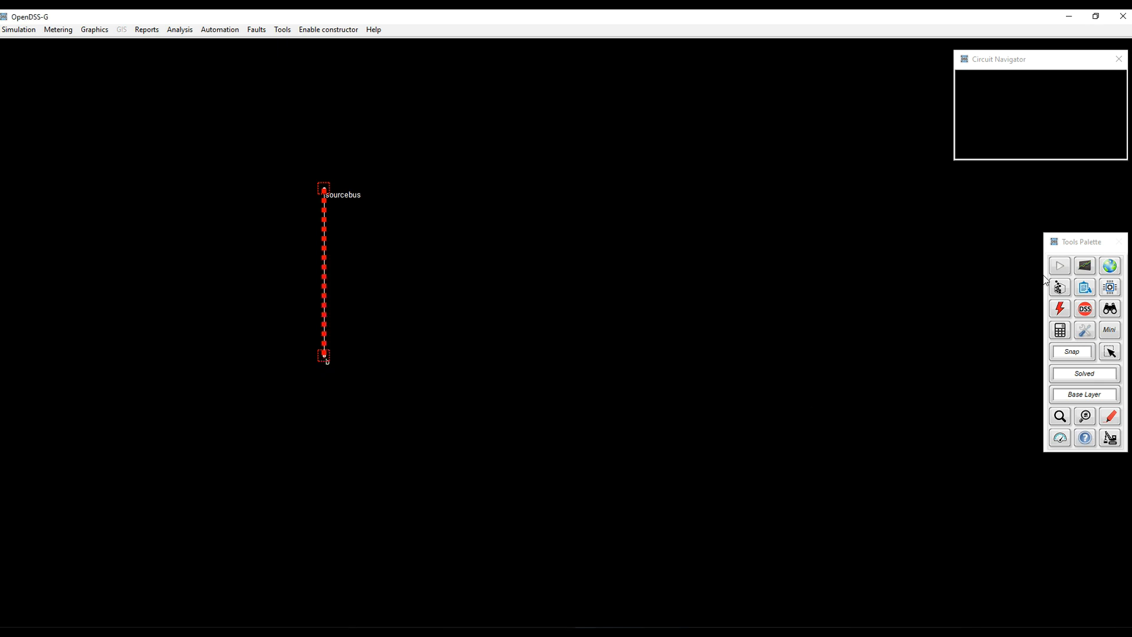
- Examine the per-unit voltages of the line and the source in the quick measurements report
left_click(1083, 287)
left_click(1071, 252)
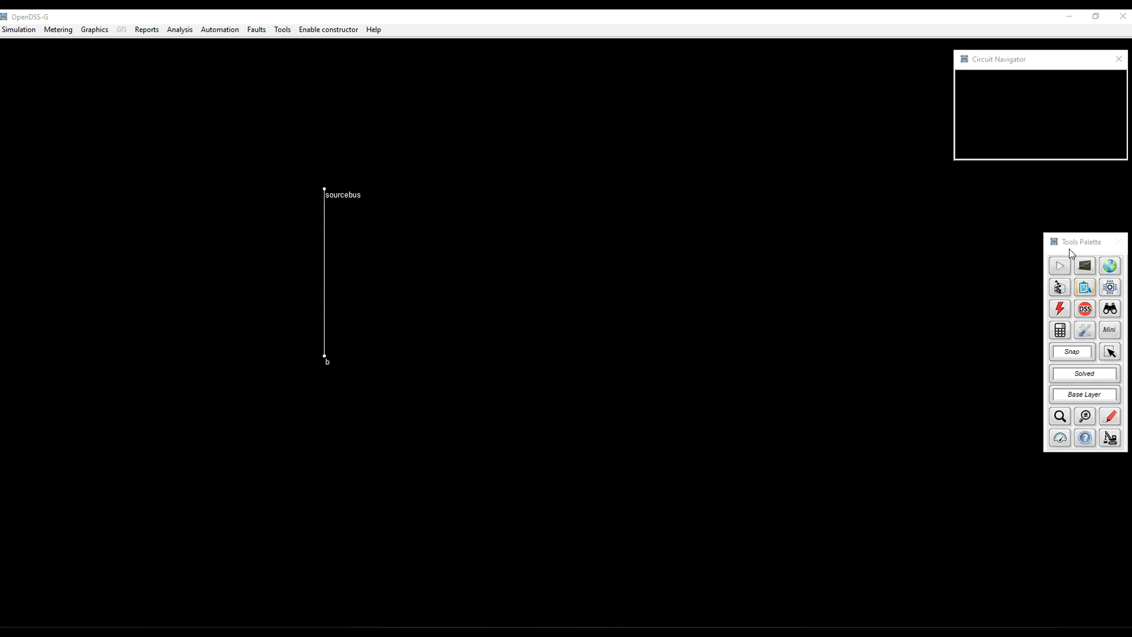
left_click(547, 351)
left_click_drag(282, 156, 450, 397)
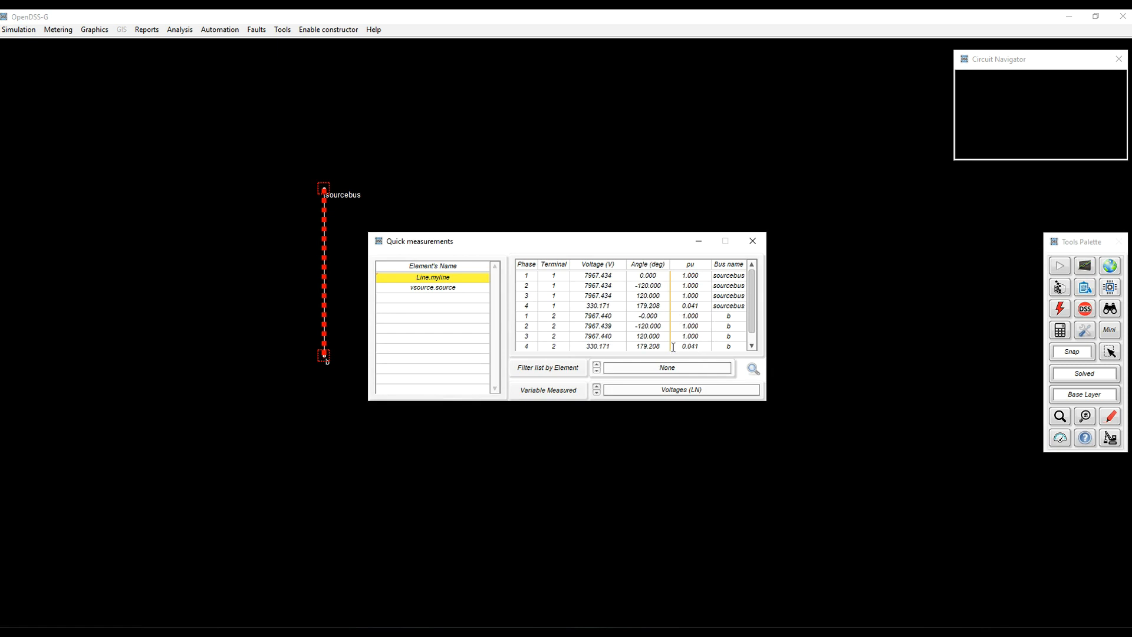
left_click(441, 277)
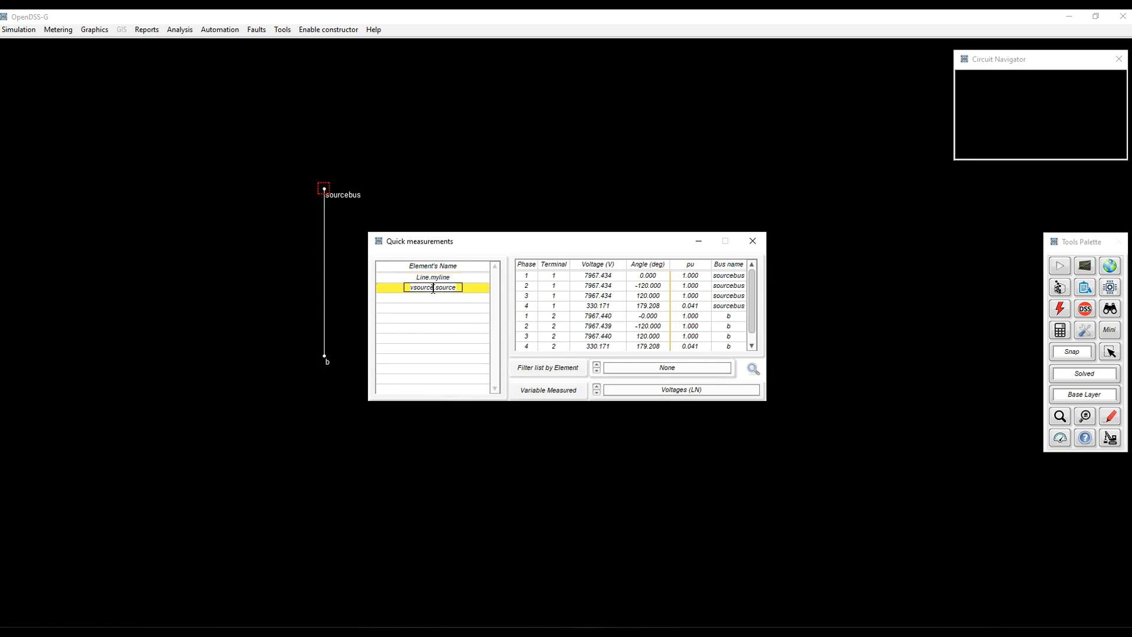
left_click(757, 242)
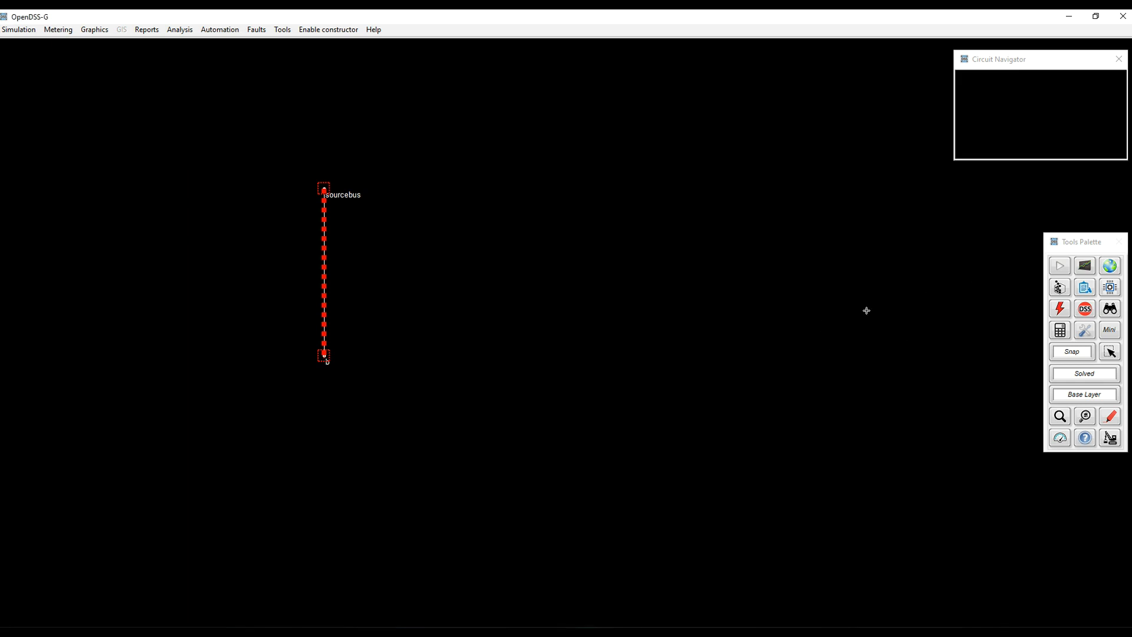
- Return to construction mode and open myline's nominal values for editing
left_click(1110, 439)
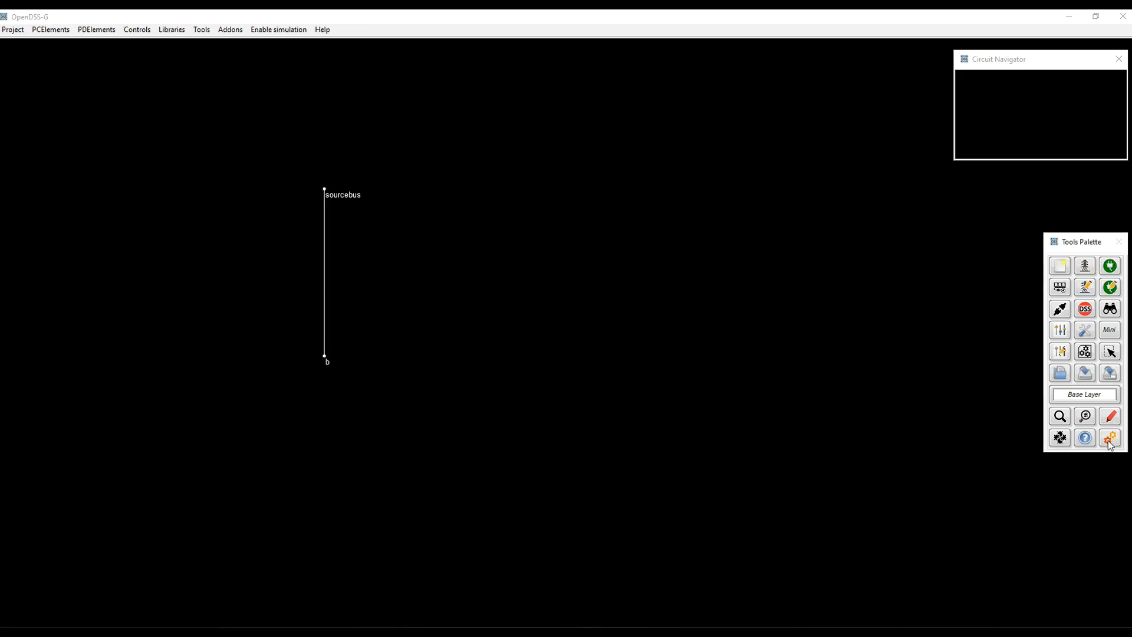
left_click(1086, 290)
left_click(1027, 258)
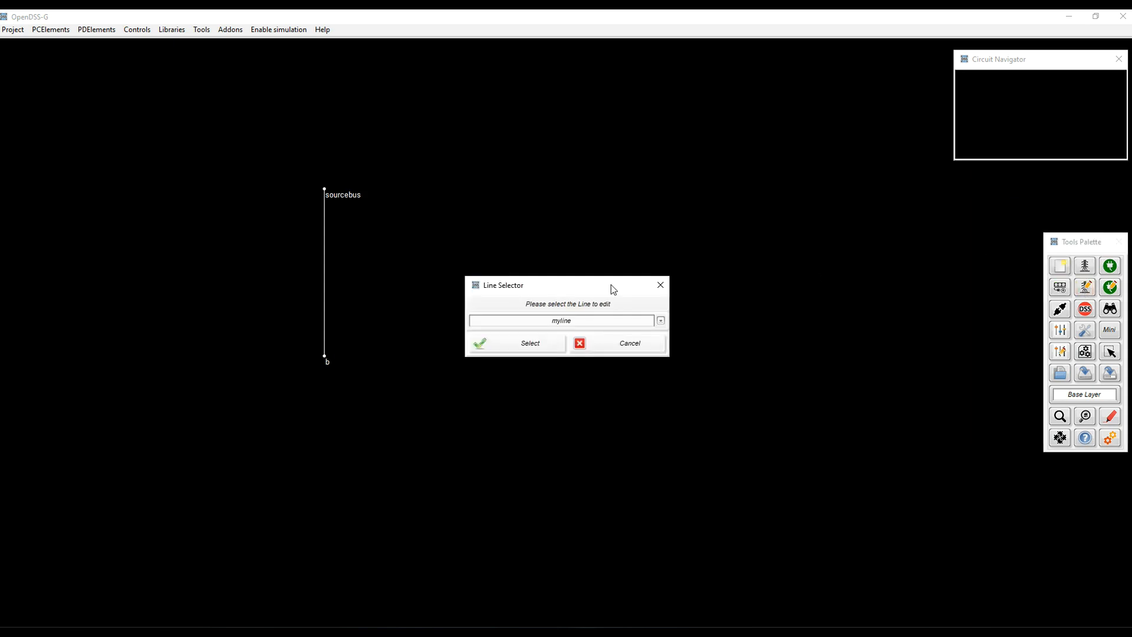
left_click(529, 342)
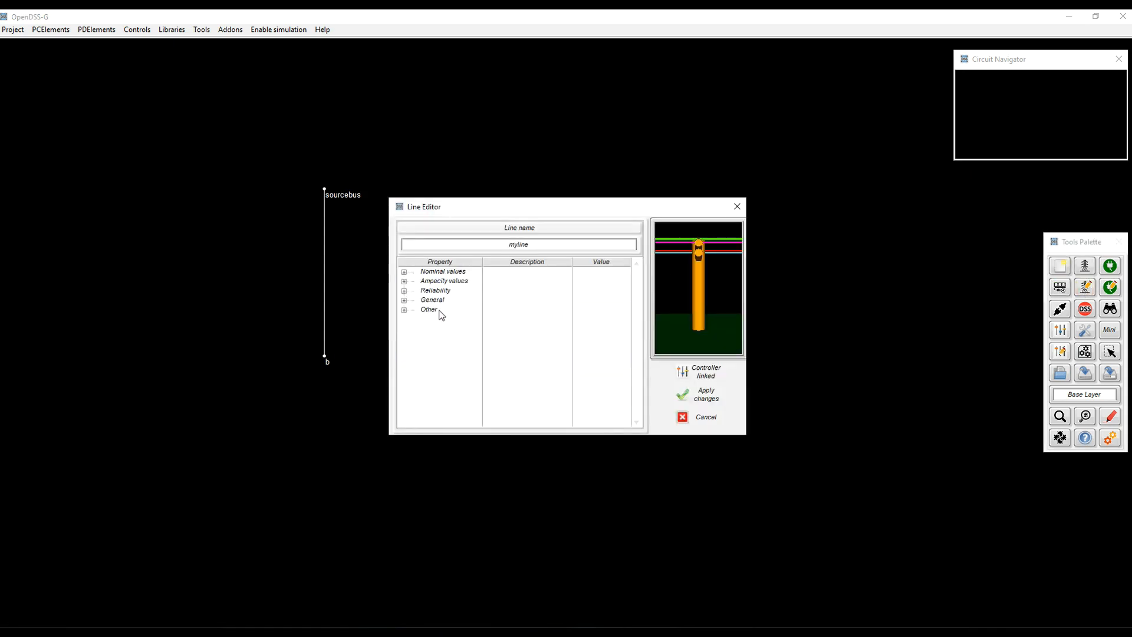
left_click(404, 271)
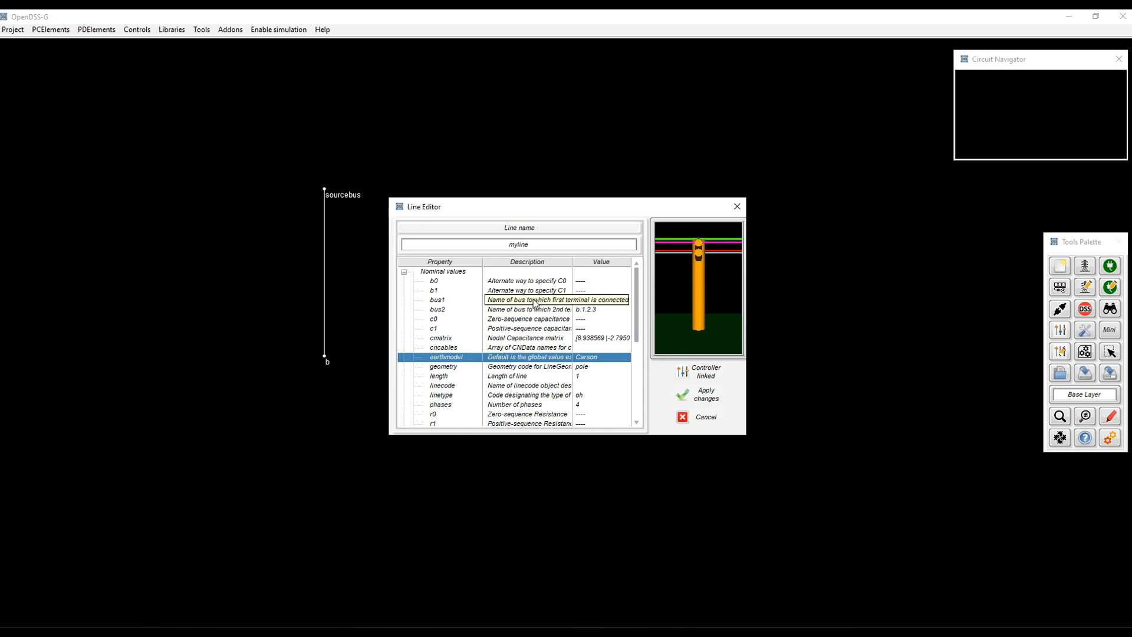
- Connect myline's bus1 to sourcebus with all four terminals, renaming the bus's fourth node to 0
double_click(534, 303)
left_click(588, 336)
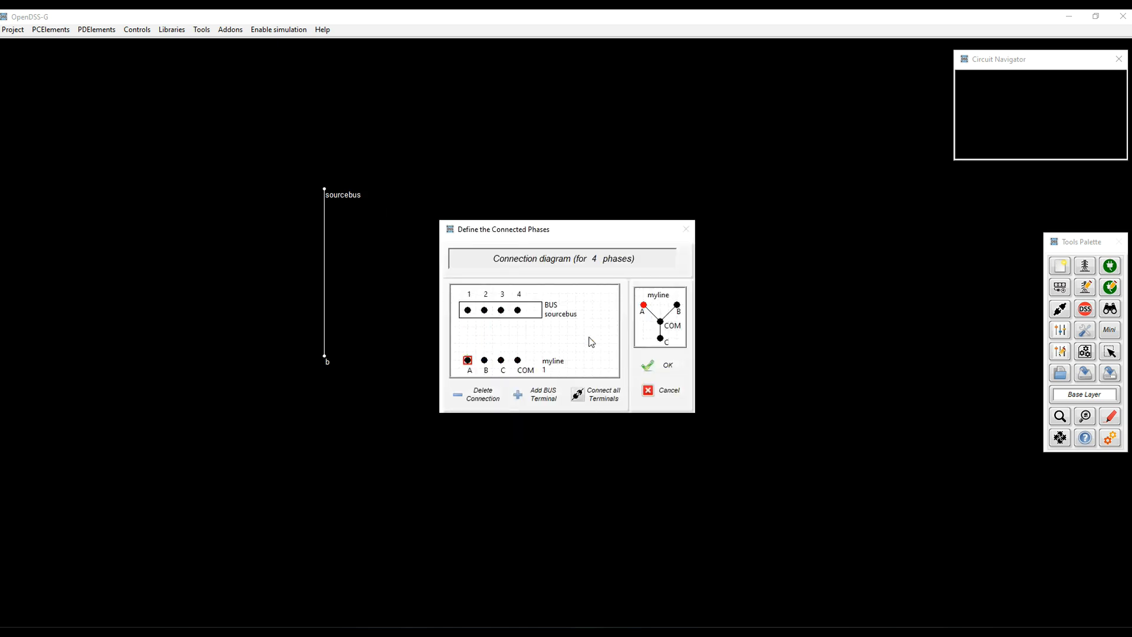
left_click(603, 395)
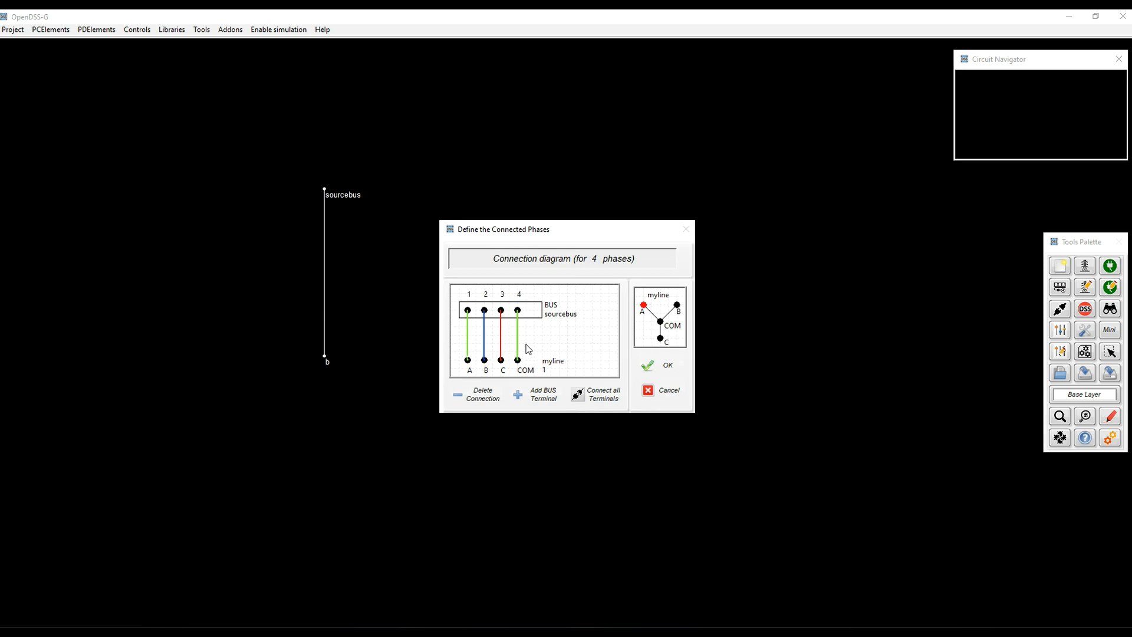
double_click(520, 294)
left_click_drag(574, 322, 549, 323)
type("0")
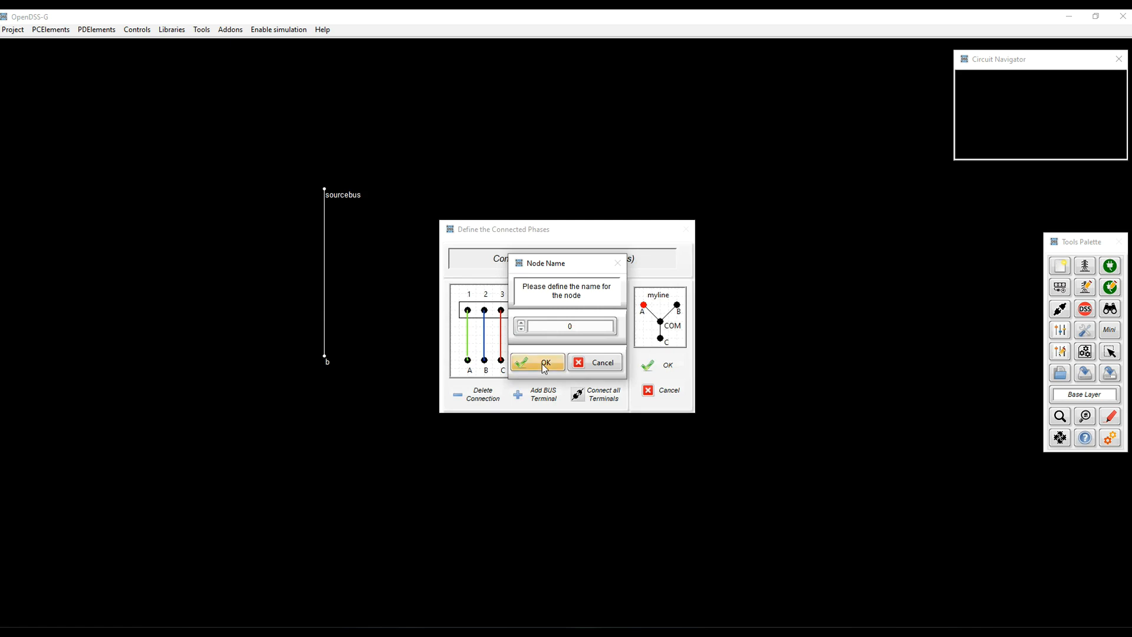
left_click(539, 362)
left_click(601, 394)
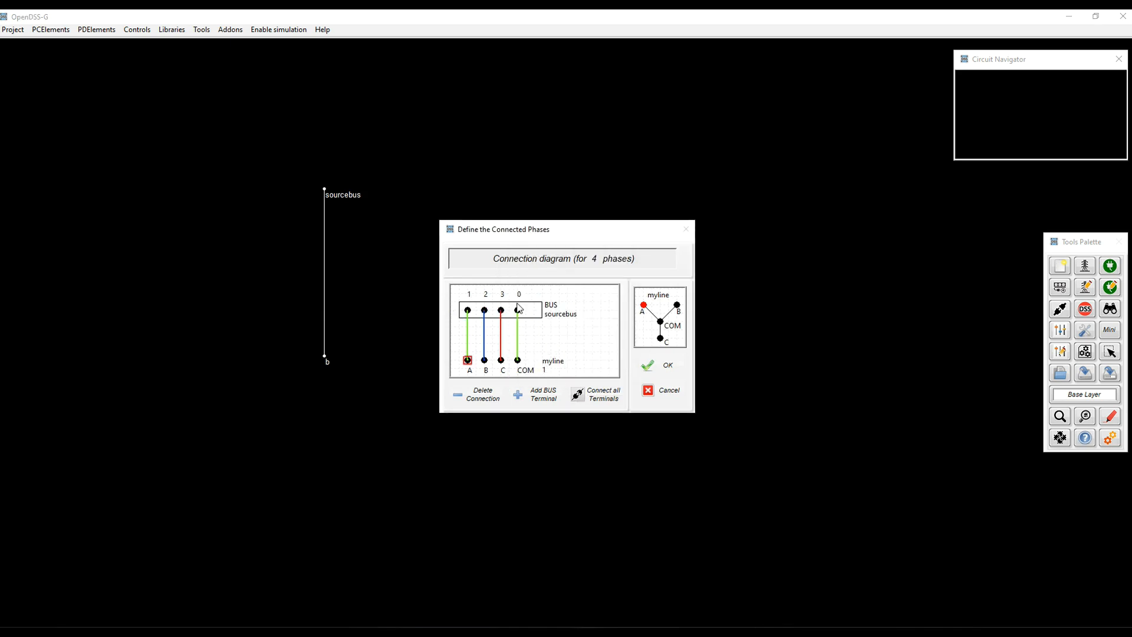
left_click(662, 366)
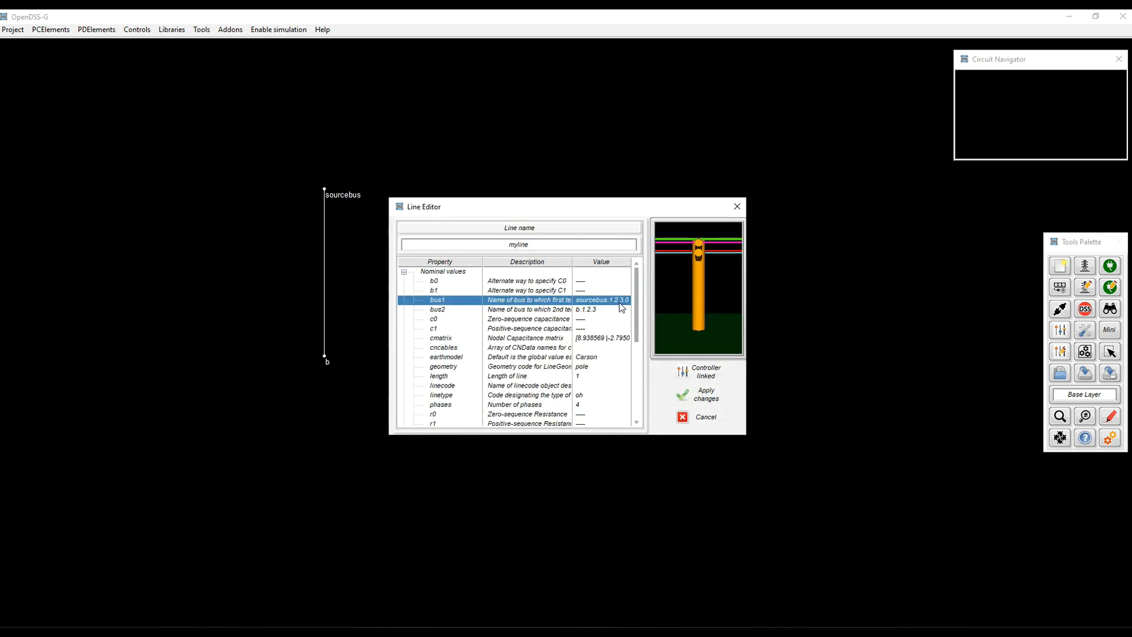
- Connect myline's bus2 to bus b with all four terminals and apply the changes to the line
left_click(549, 311)
double_click(546, 317)
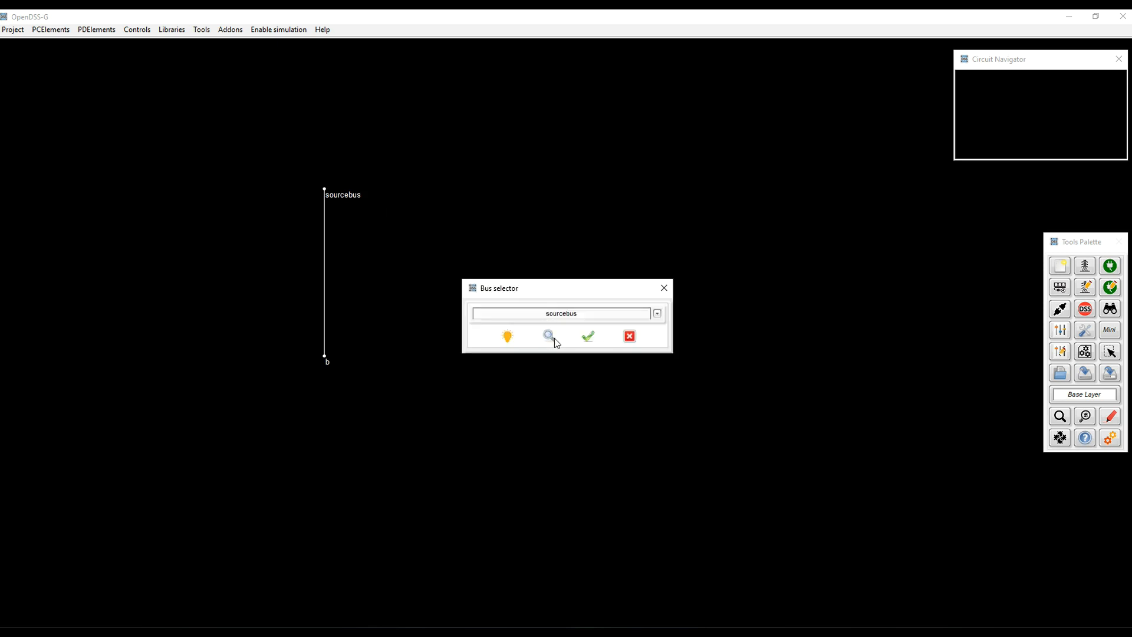
left_click(656, 313)
left_click(560, 341)
left_click(599, 339)
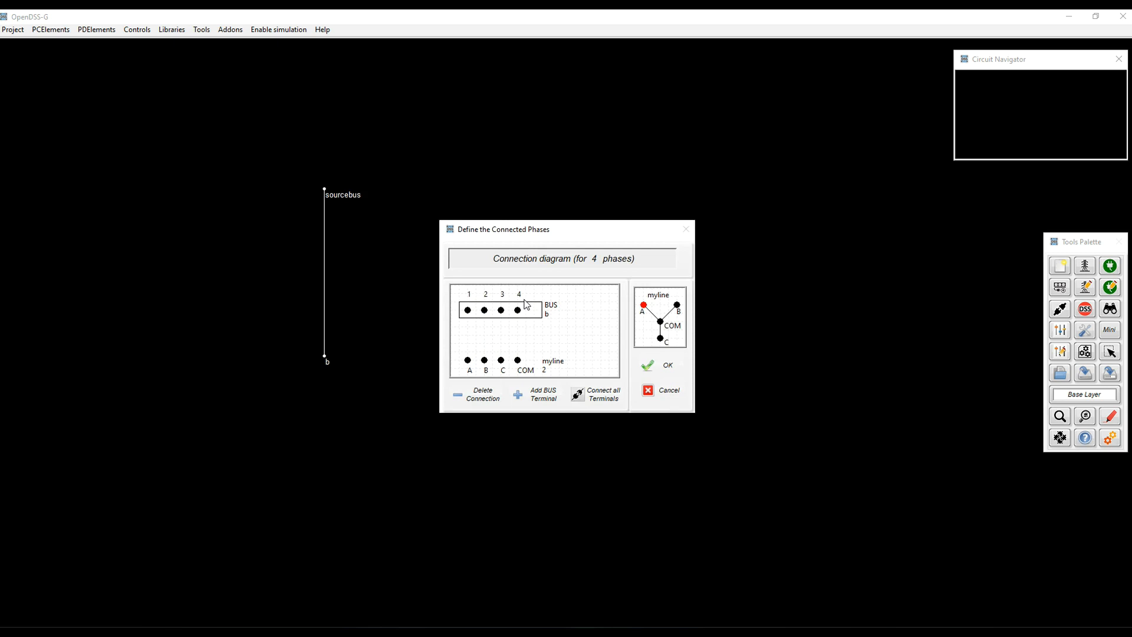
left_click(594, 394)
left_click(666, 366)
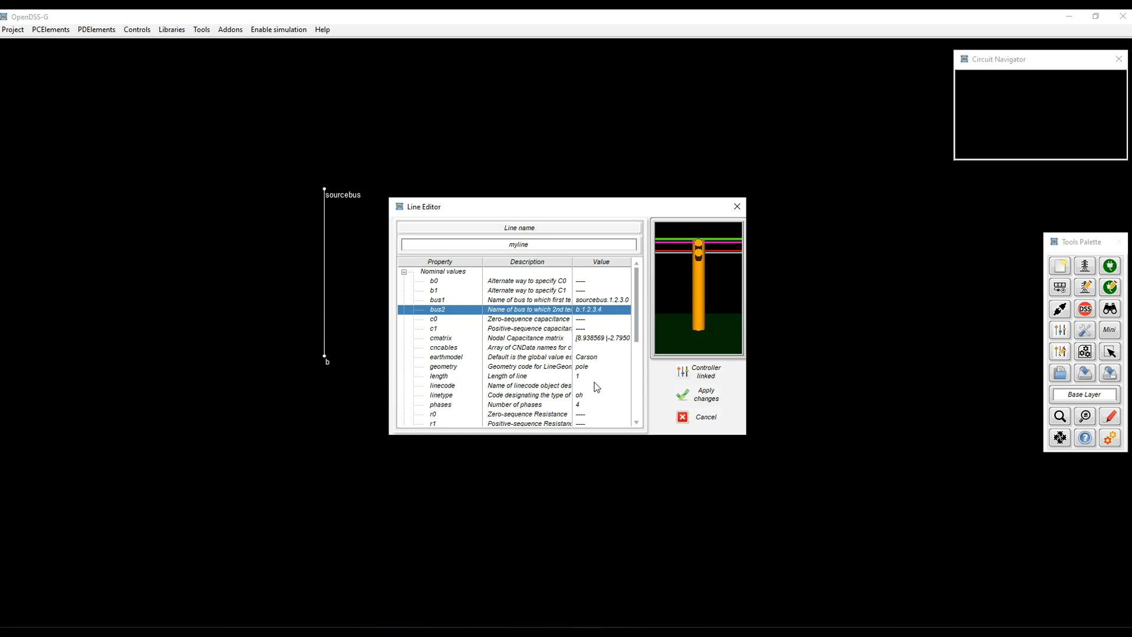
left_click(706, 396)
- Return to simulation mode and check the voltages at both ends of myline in the quick measurements report
left_click(1110, 437)
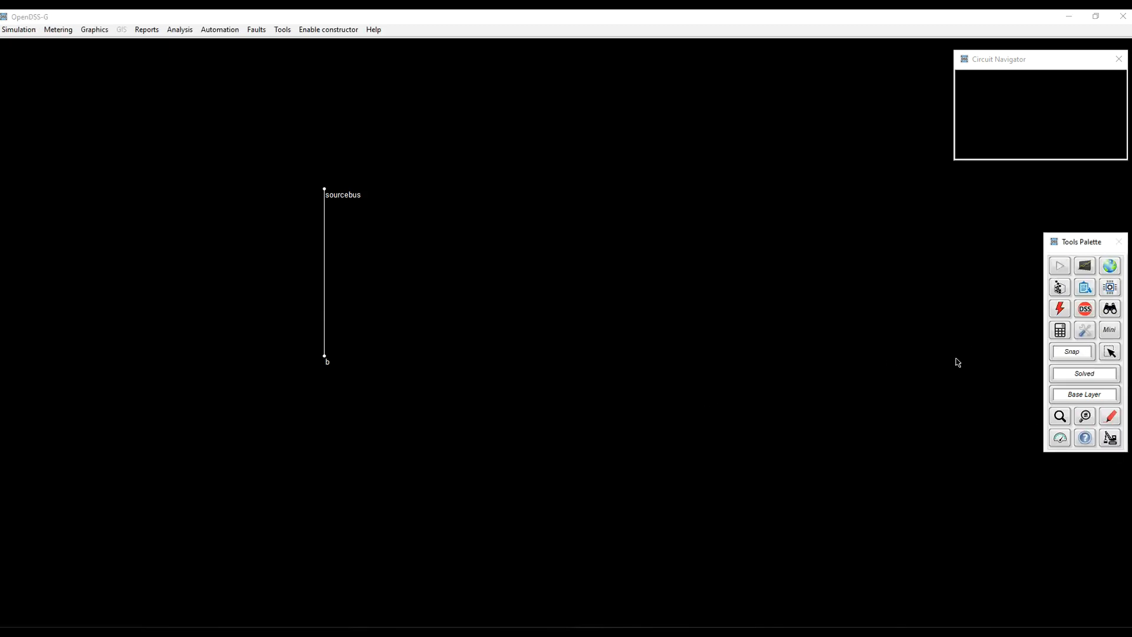
left_click(1083, 288)
left_click(1073, 252)
left_click(566, 349)
left_click_drag(262, 164, 469, 399)
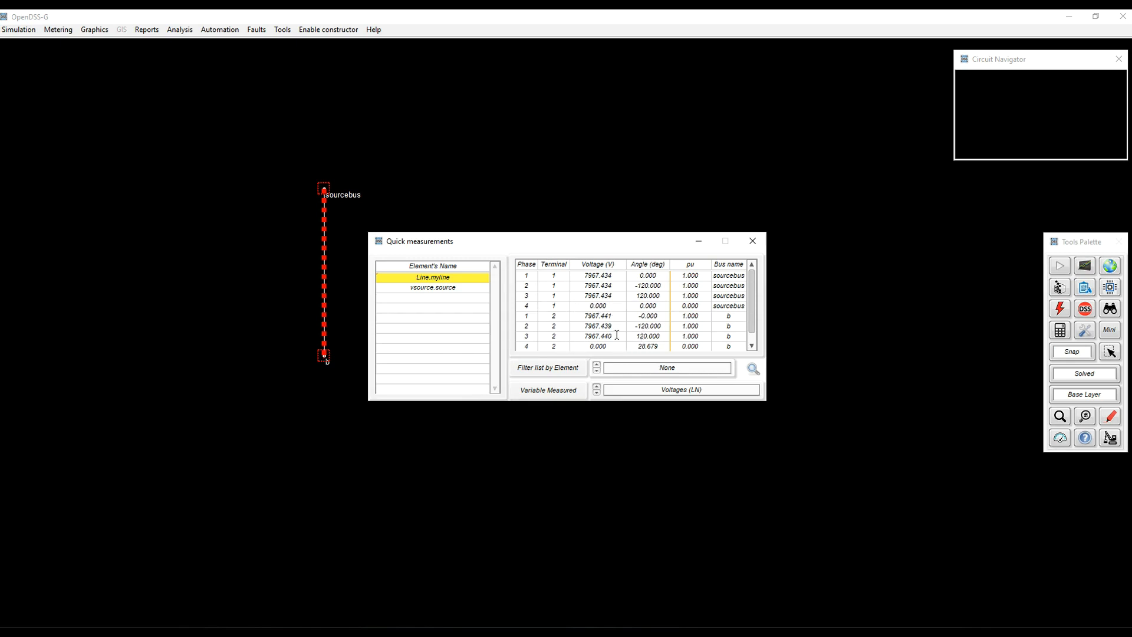
left_click(752, 241)
- Inspect the primitive matrix of the Line element myline in the YBus explorer
left_click(1060, 331)
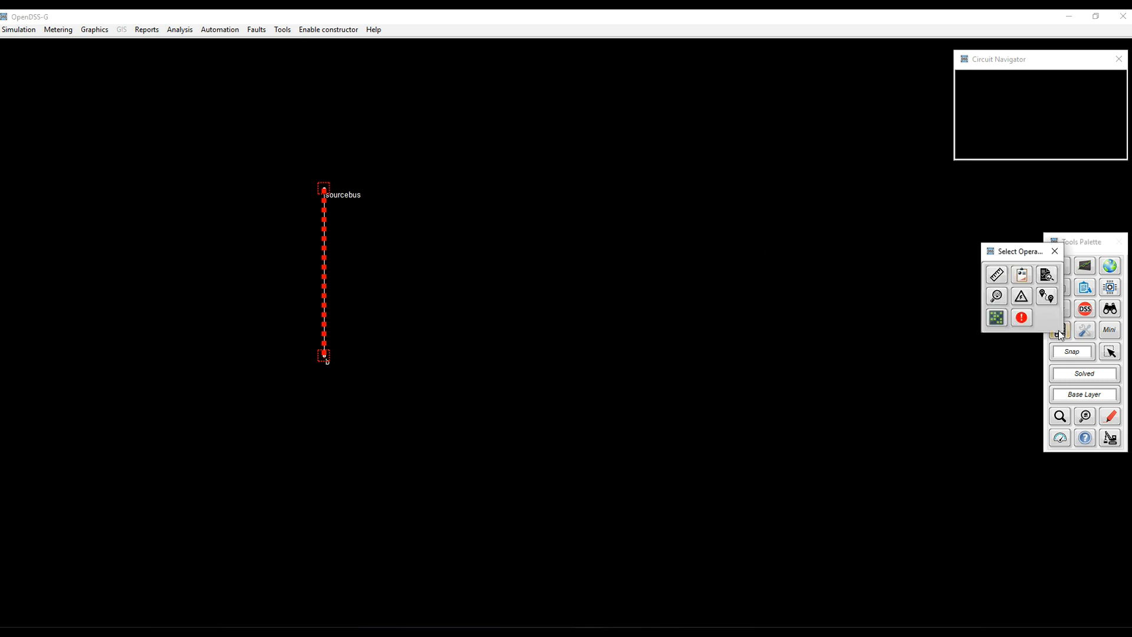
left_click(993, 323)
left_click_drag(437, 87, 608, 170)
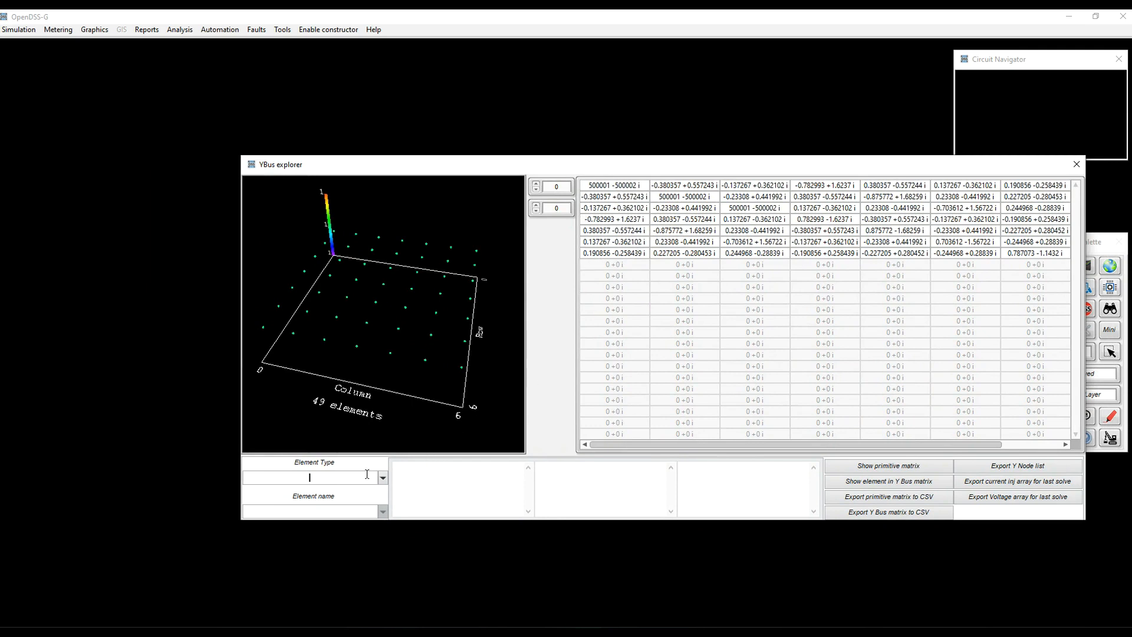
type("Line")
left_click(417, 468)
left_click(384, 512)
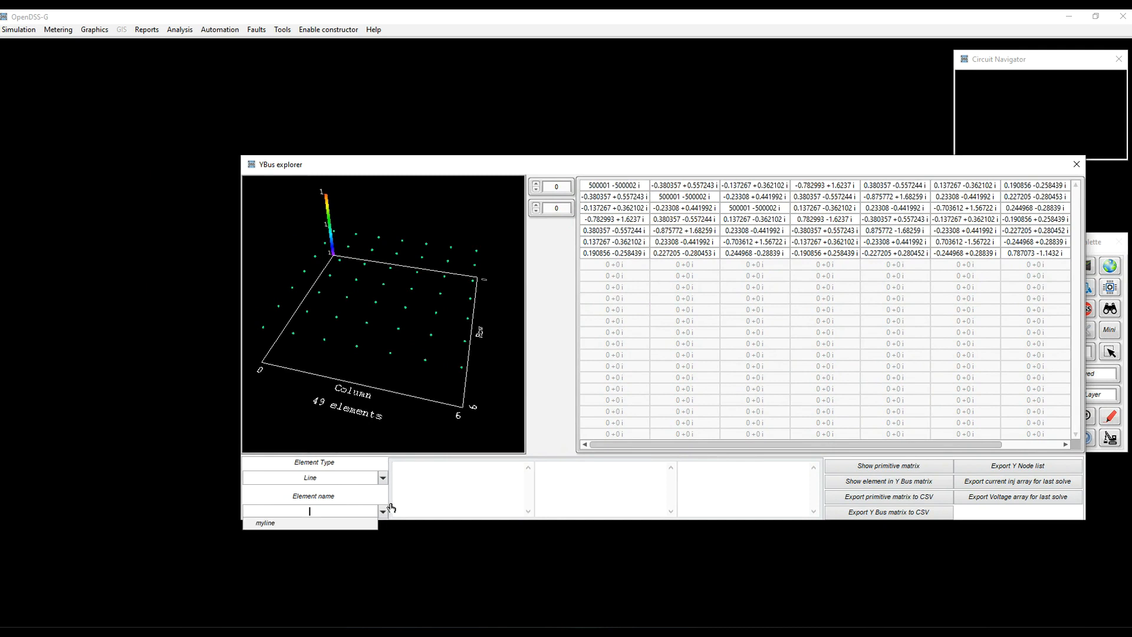
left_click(330, 523)
mouse_move(383, 357)
left_mouse_down()
mouse_move(403, 370)
mouse_move(389, 355)
left_mouse_up()
left_click(910, 473)
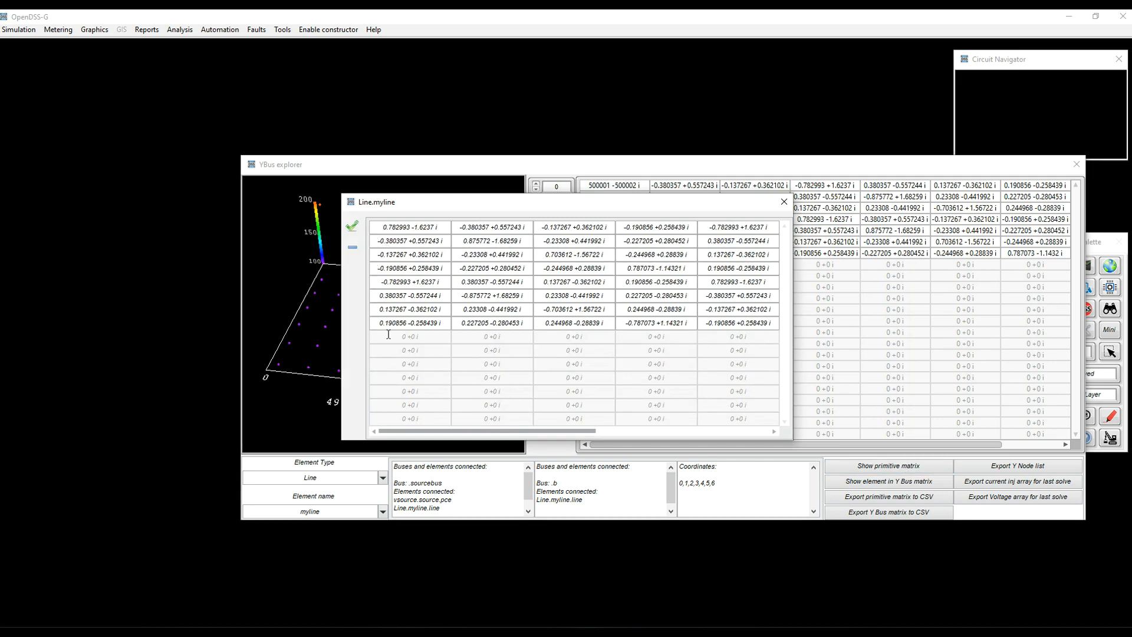
left_click(788, 204)
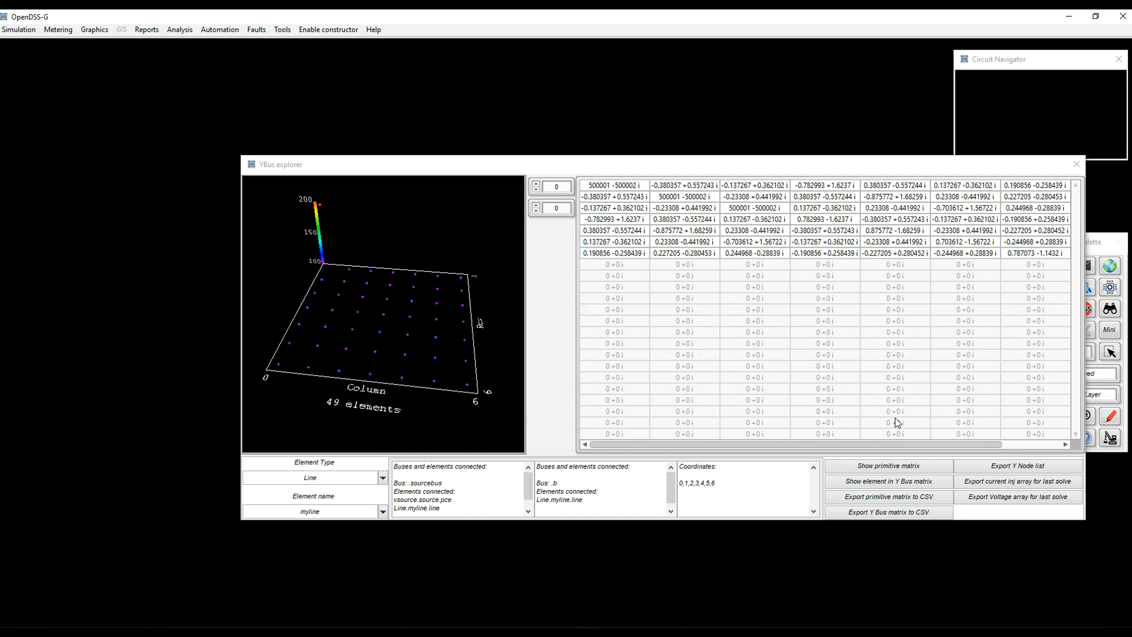
left_click(1076, 164)
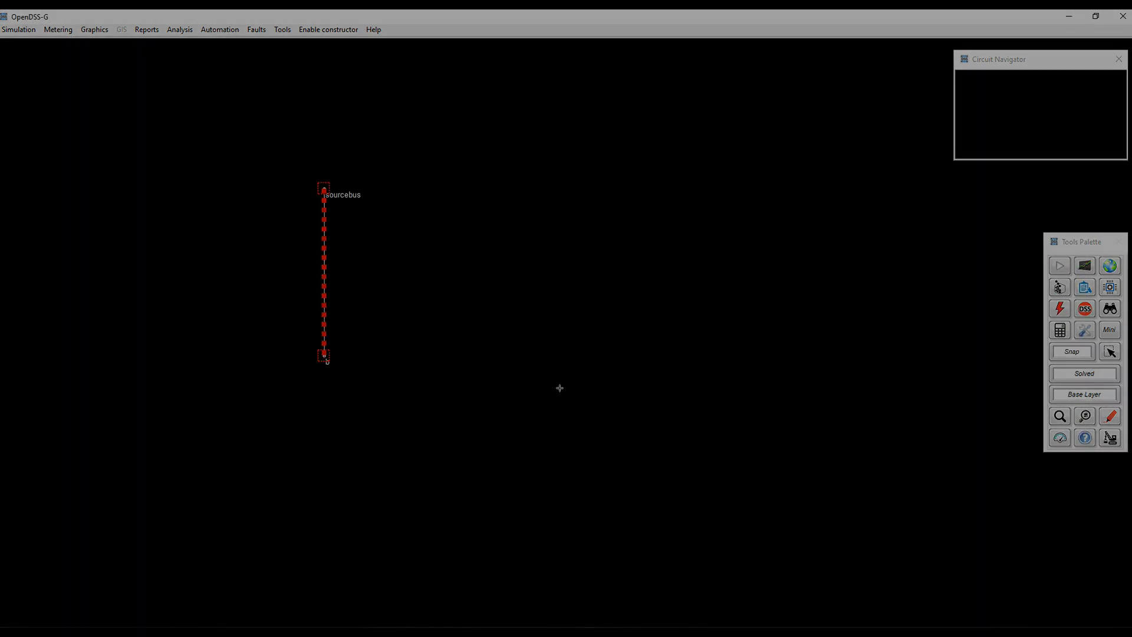